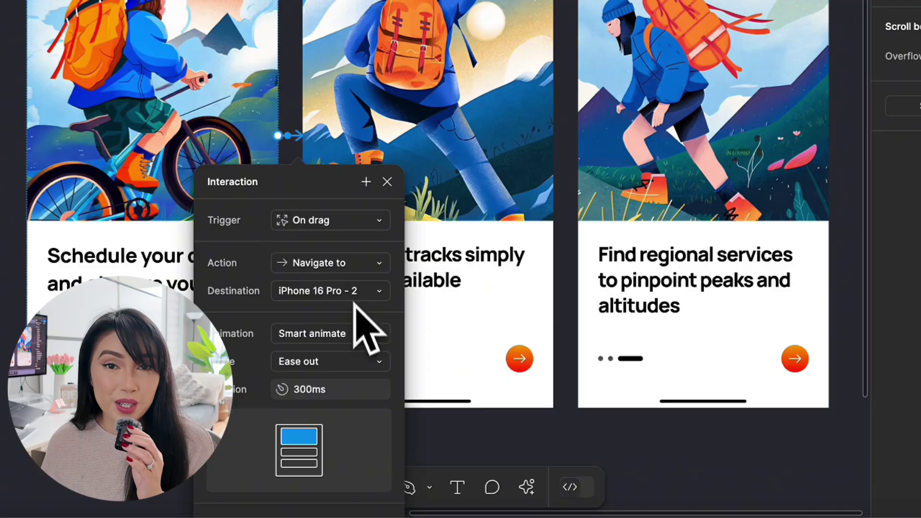
pyautogui.click(384, 364)
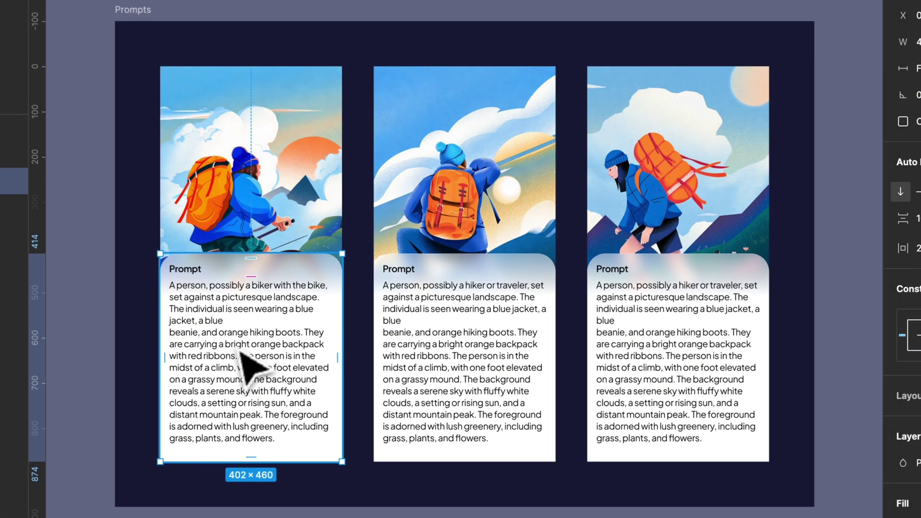
# Copy the biker prompt paragraph from the first card on the Prompts page
pyautogui.doubleClick(167, 374)
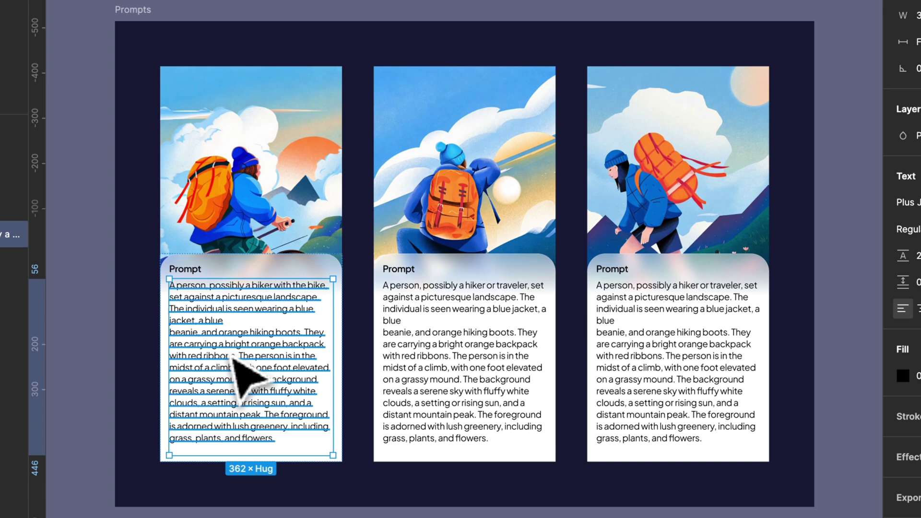
pyautogui.rightClick(235, 359)
pyautogui.click(297, 40)
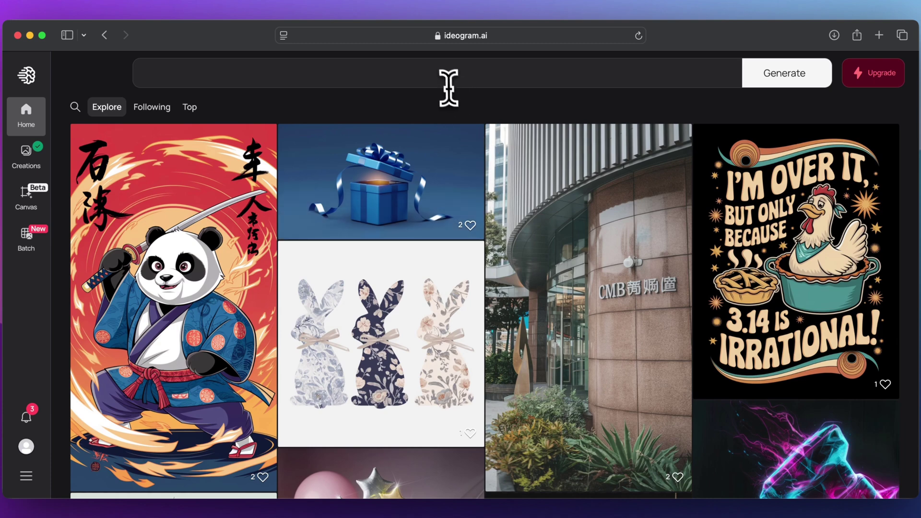
# Switch to Ideogram and generate images from the copied biker prompt
pyautogui.click(442, 79)
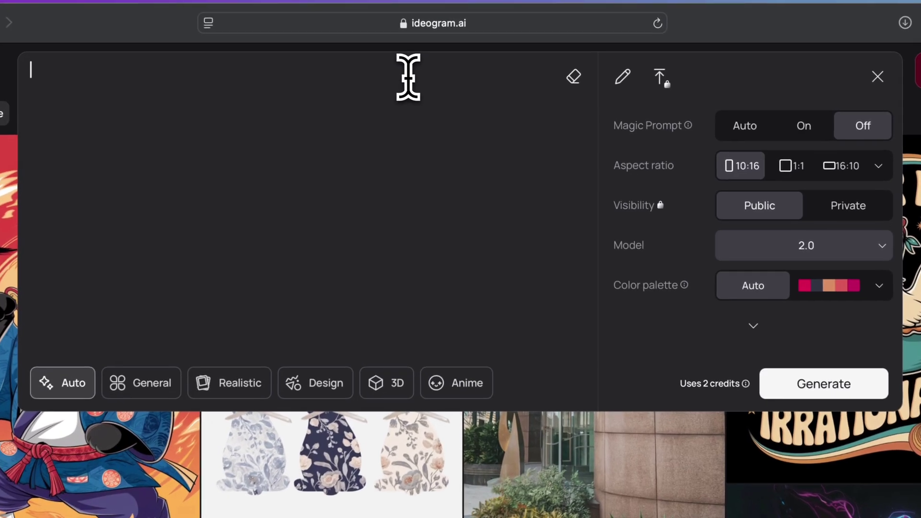
pyautogui.press('super+v')
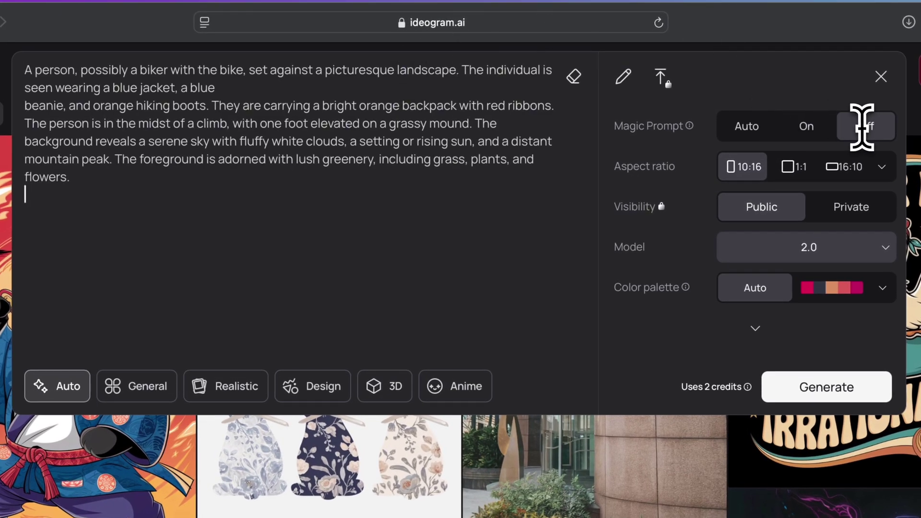
pyautogui.moveTo(708, 126)
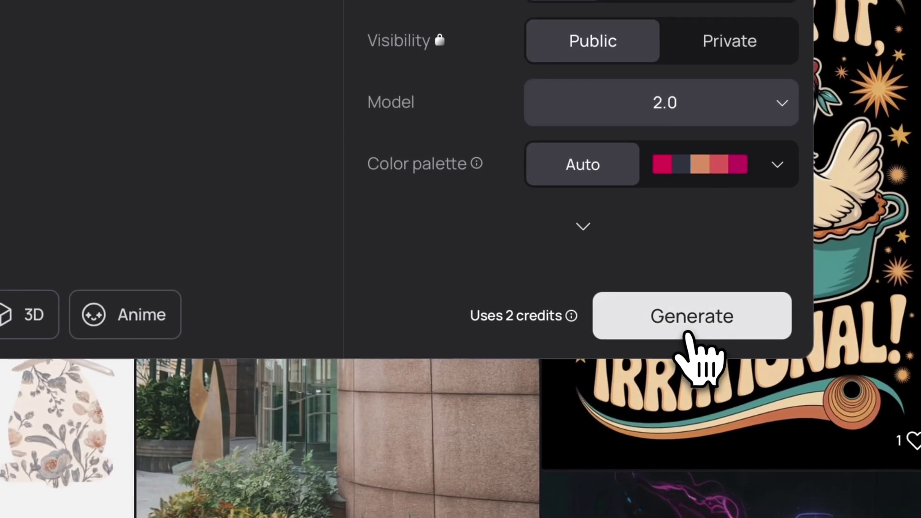
pyautogui.click(688, 335)
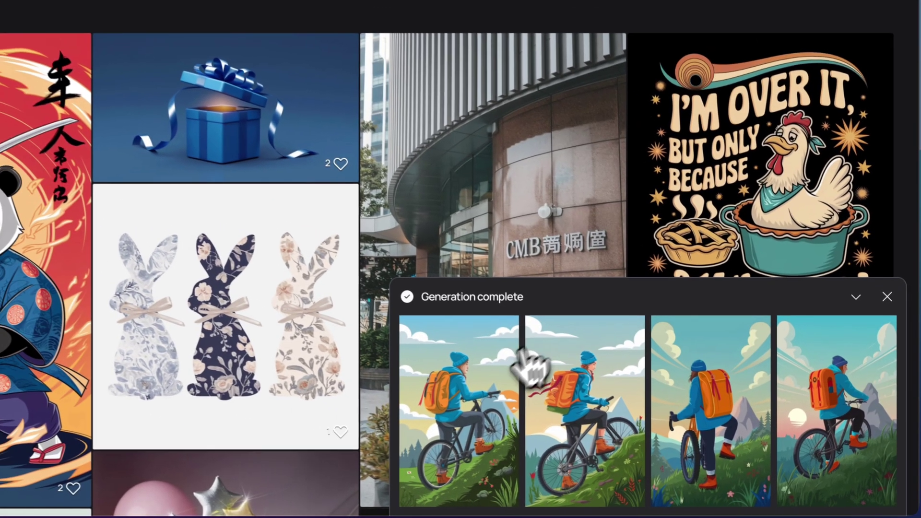
# Open the first generated biker image and view the other three variants one after another
pyautogui.click(297, 287)
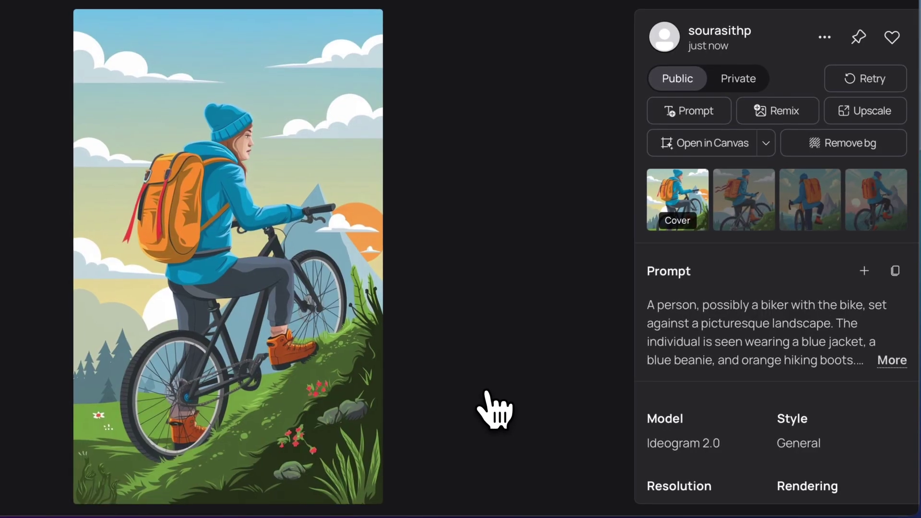
pyautogui.click(753, 213)
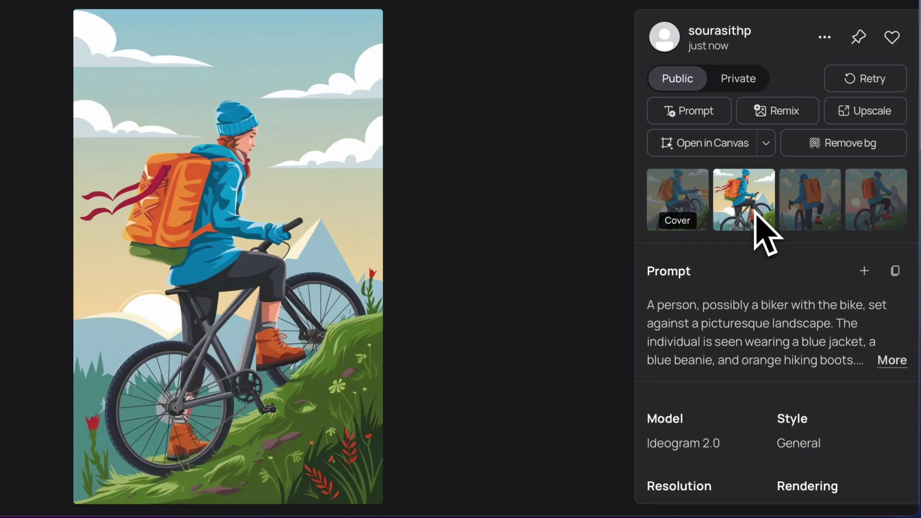
pyautogui.click(821, 213)
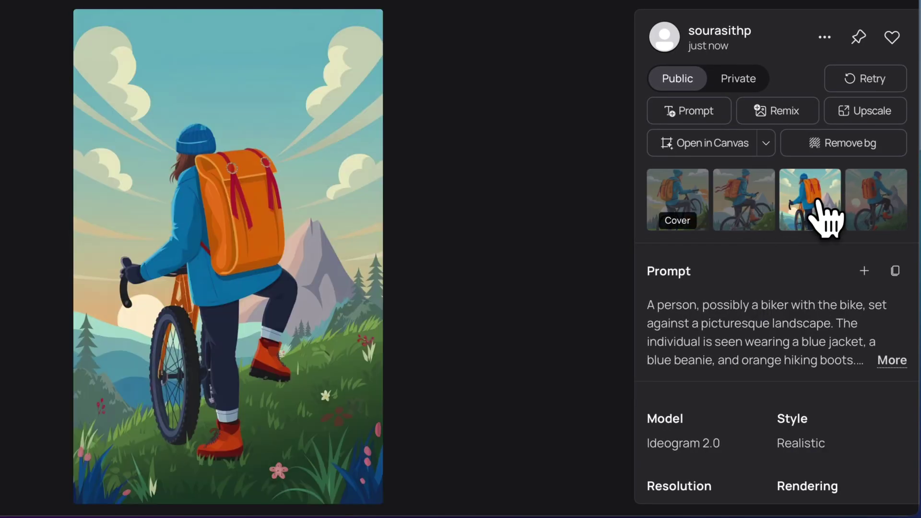
pyautogui.click(879, 204)
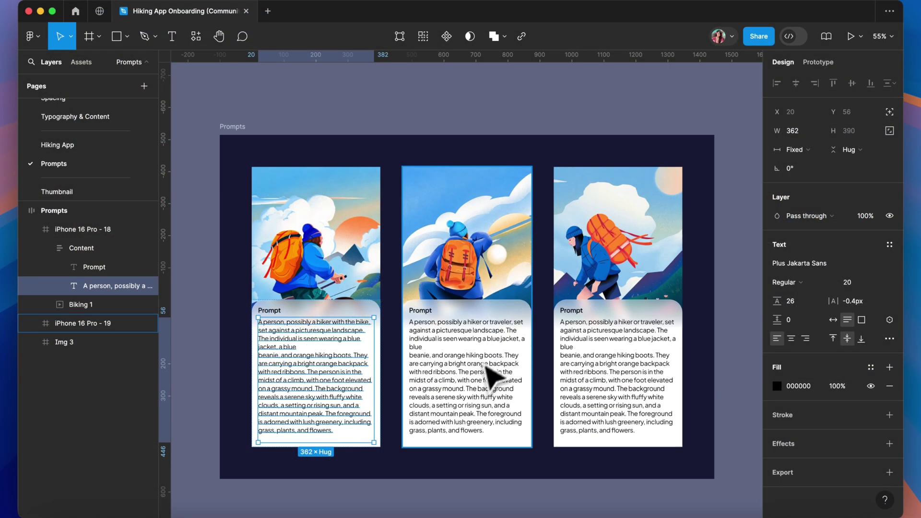
# Switch back to Figma and copy the hiker or traveler prompt paragraph from the middle card
pyautogui.click(476, 376)
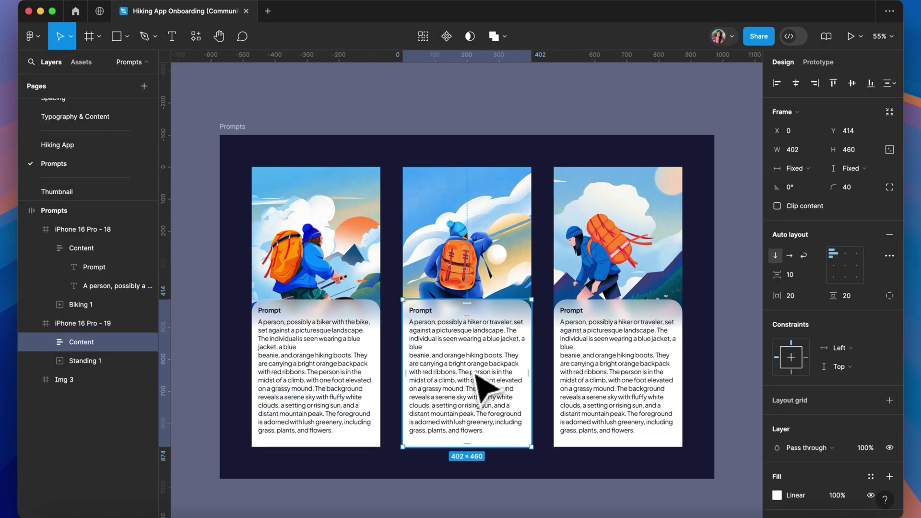
pyautogui.click(476, 377)
pyautogui.rightClick(475, 381)
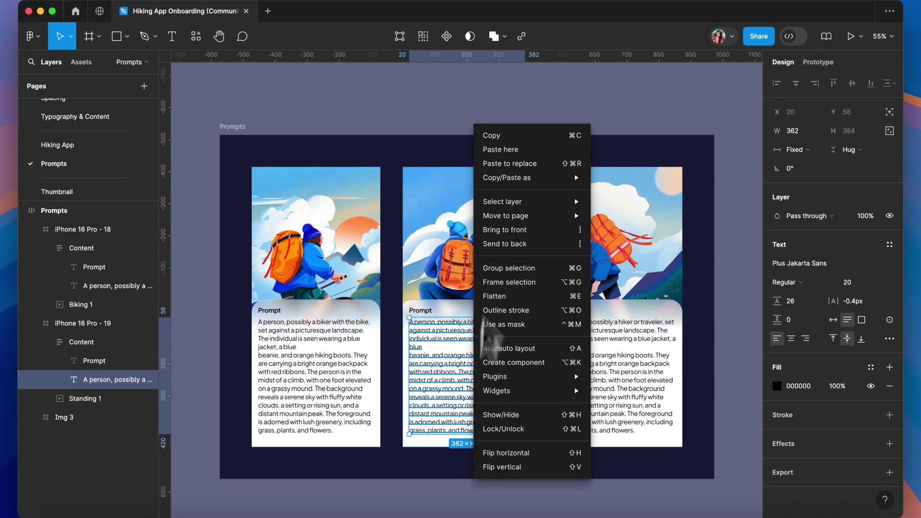
pyautogui.click(510, 130)
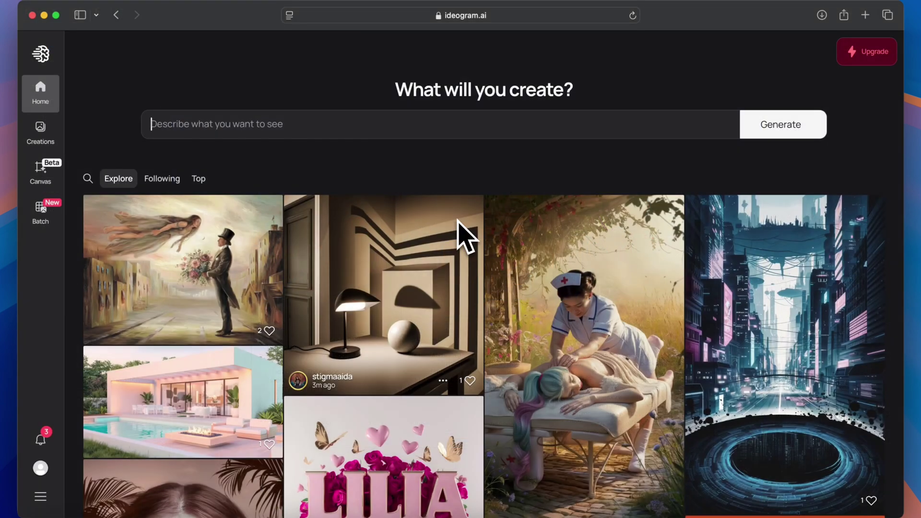
# Switch to Ideogram and generate images from the copied hiker or traveler prompt
pyautogui.click(227, 123)
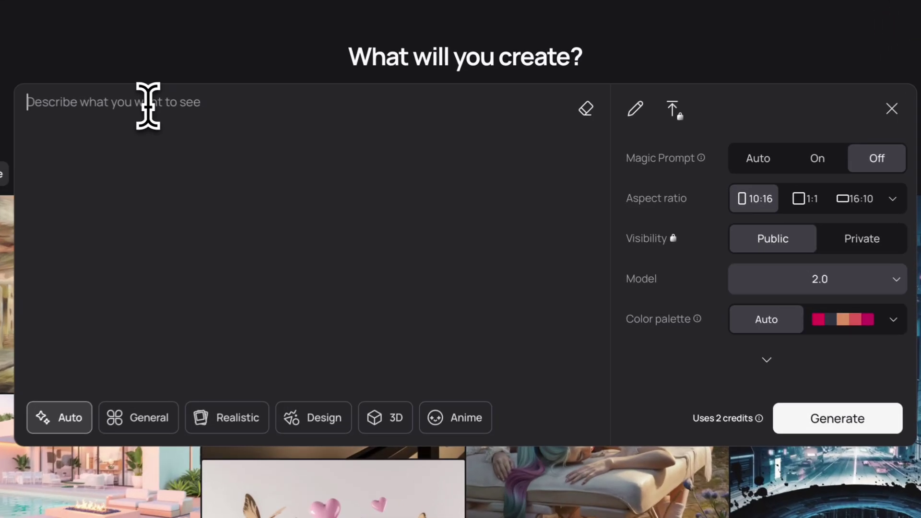
pyautogui.press('super+v')
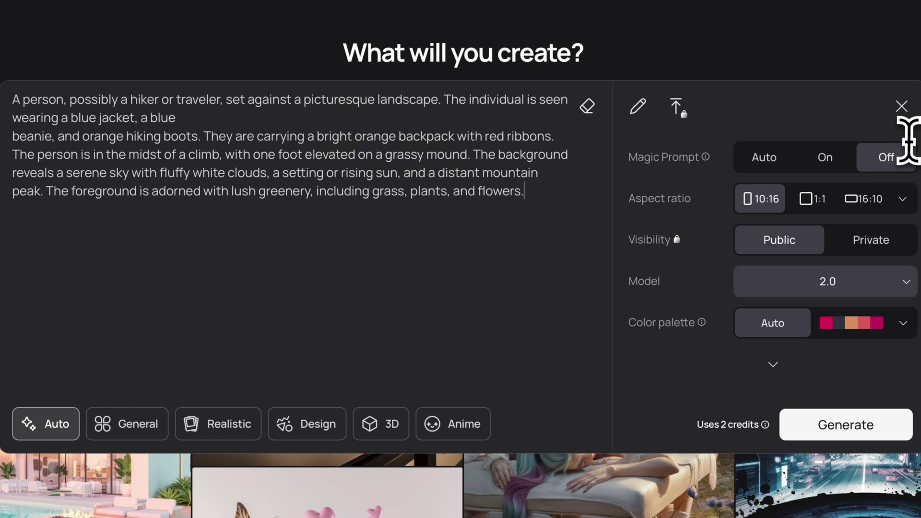
pyautogui.click(874, 425)
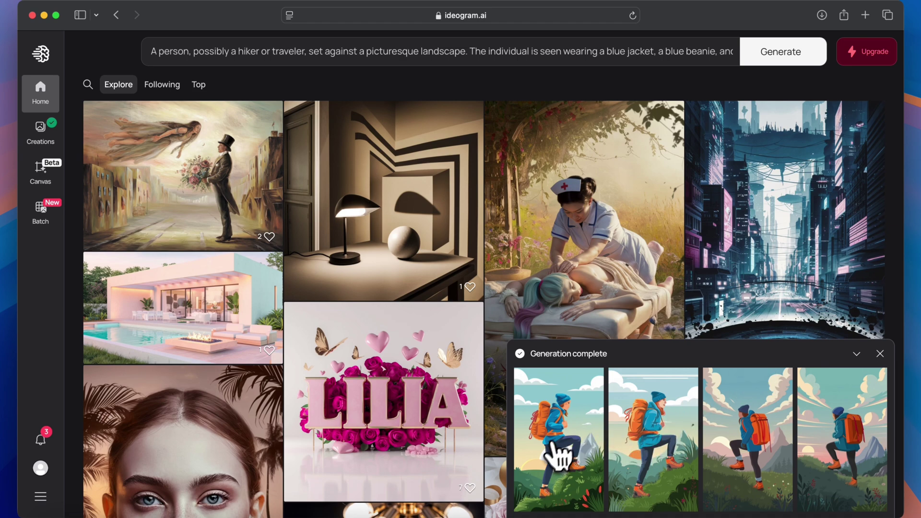
# Open the first generated hiker image and look through the remaining variants
pyautogui.click(564, 431)
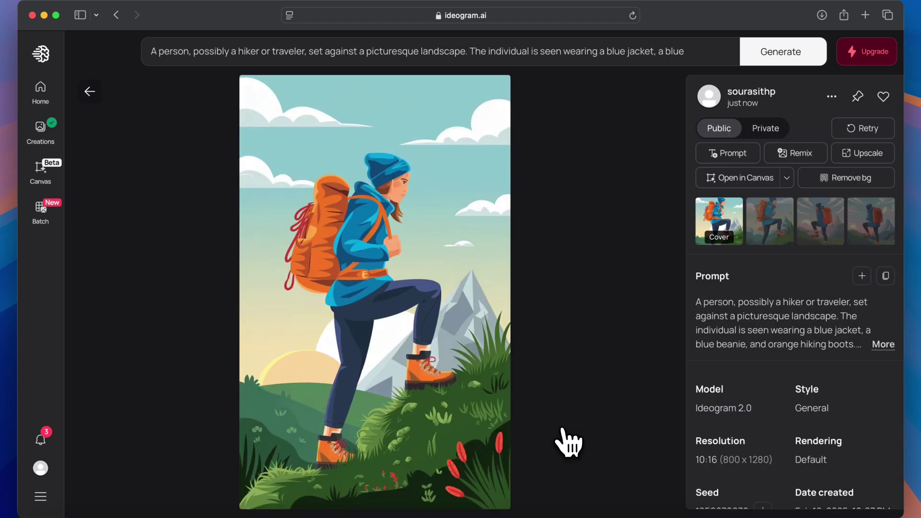
pyautogui.click(770, 233)
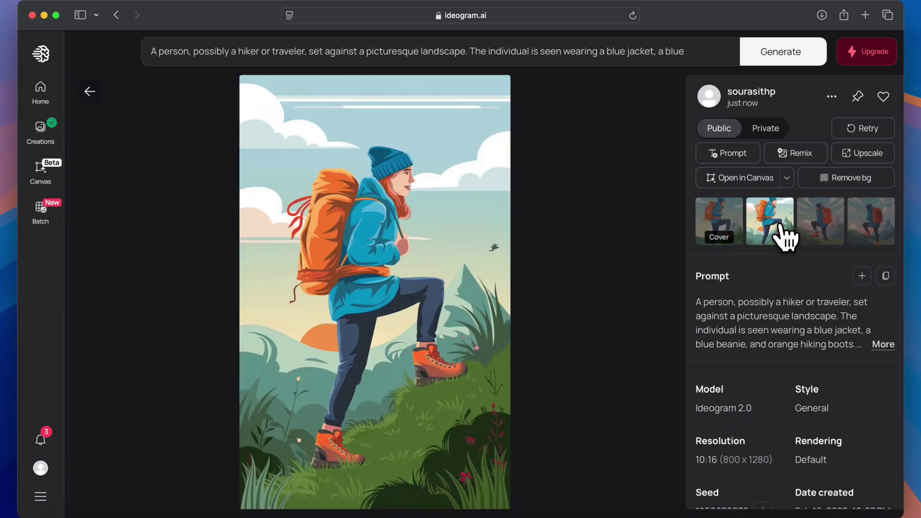
pyautogui.click(824, 239)
pyautogui.click(873, 237)
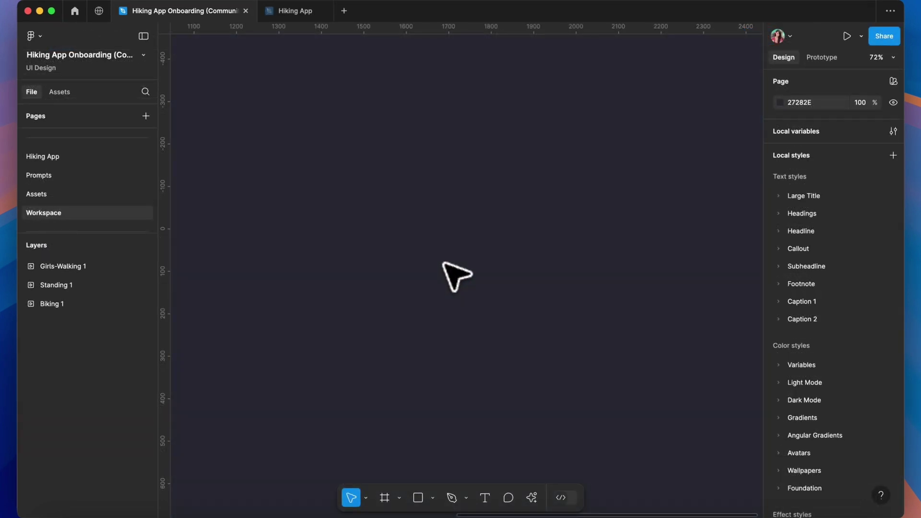
# Add an iPhone 16 Pro frame on the Workspace page and paste the Biking 1 video into it, centred horizontally
pyautogui.press('f')
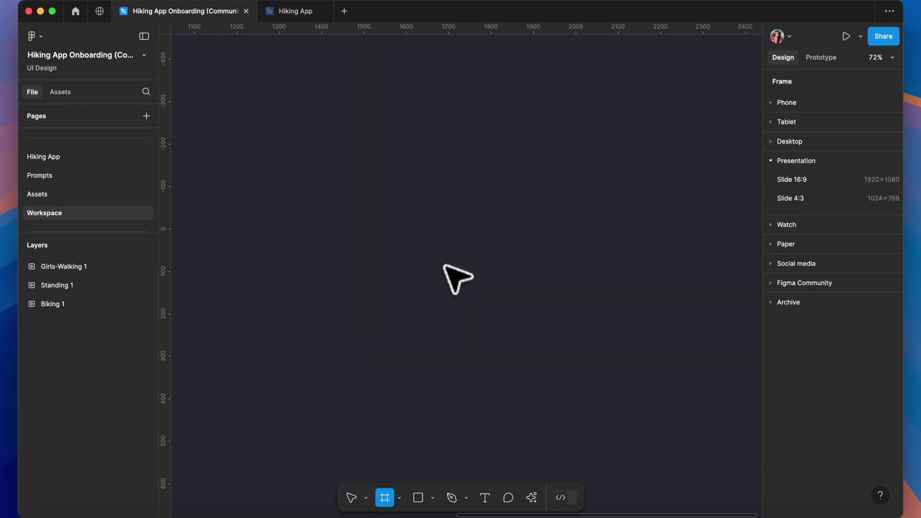
pyautogui.click(783, 104)
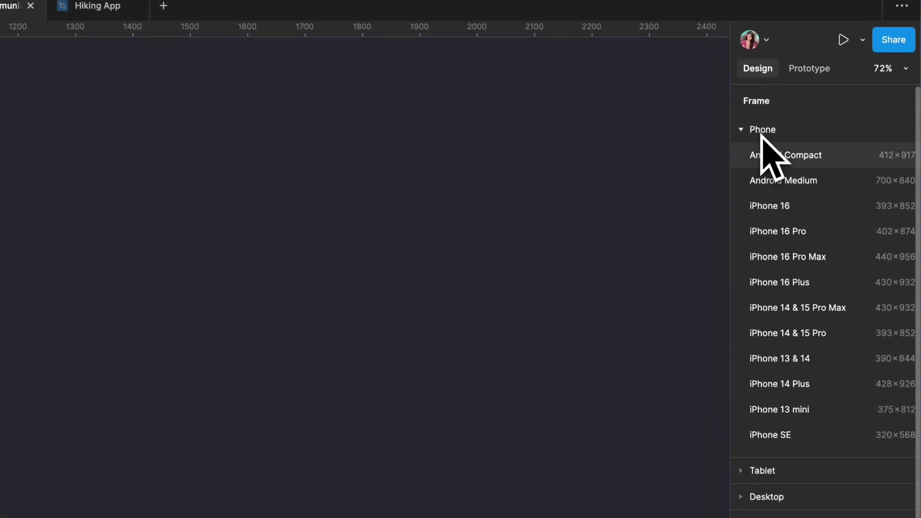
pyautogui.click(778, 235)
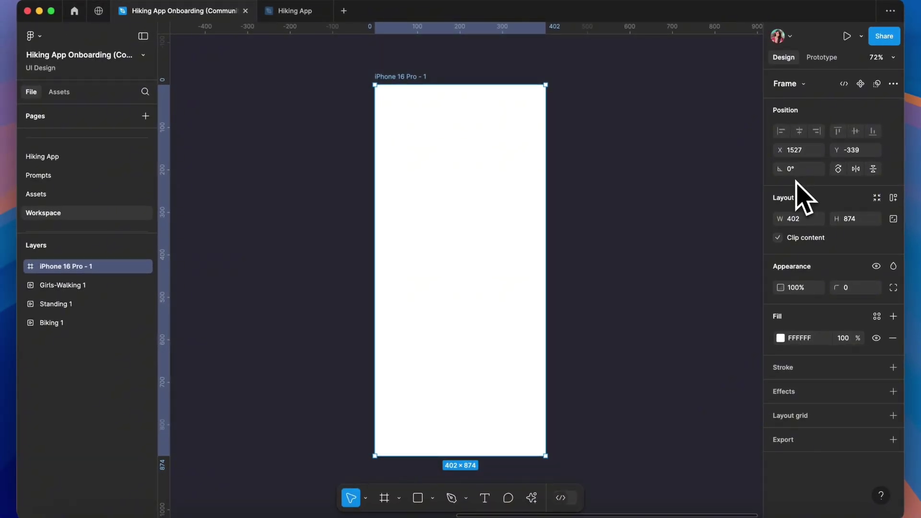
pyautogui.press('super+v')
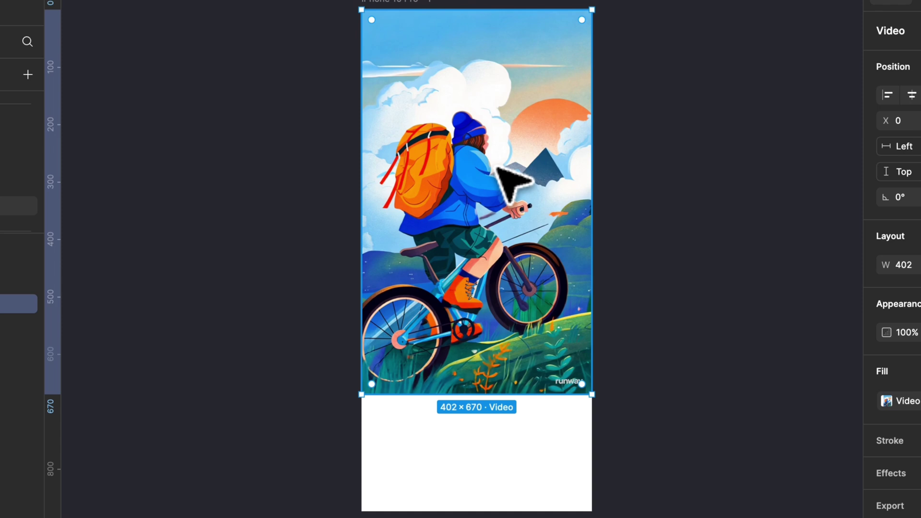
pyautogui.click(798, 131)
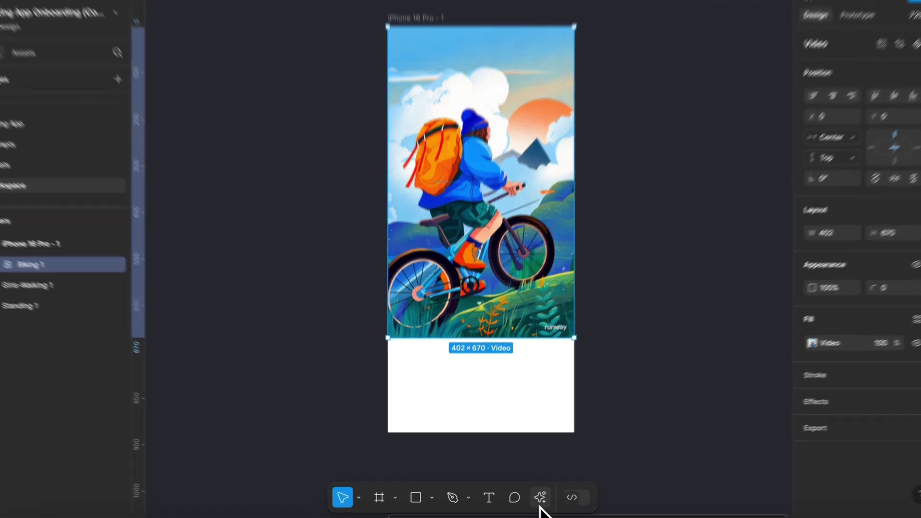
# Search the assets for "status bar" and place the iPhone status bar component over the sky in the biking frame
pyautogui.click(541, 501)
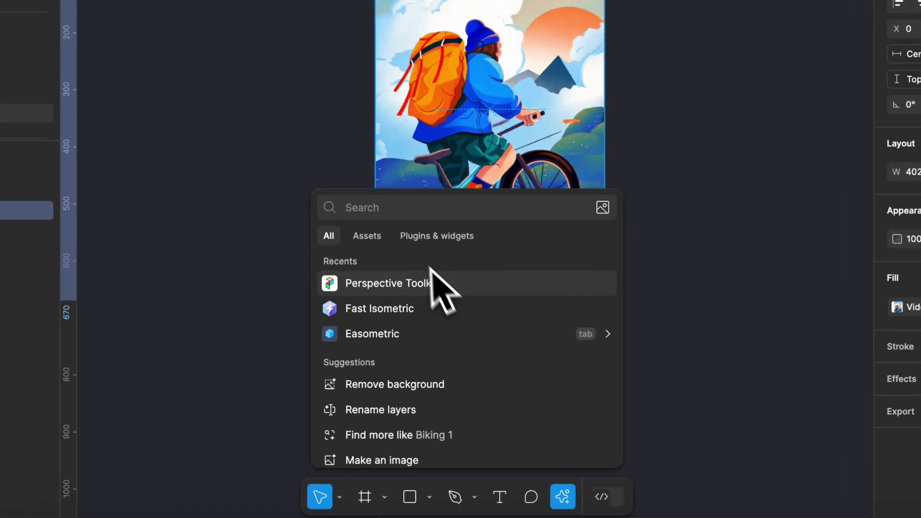
pyautogui.click(366, 234)
pyautogui.write('statu')
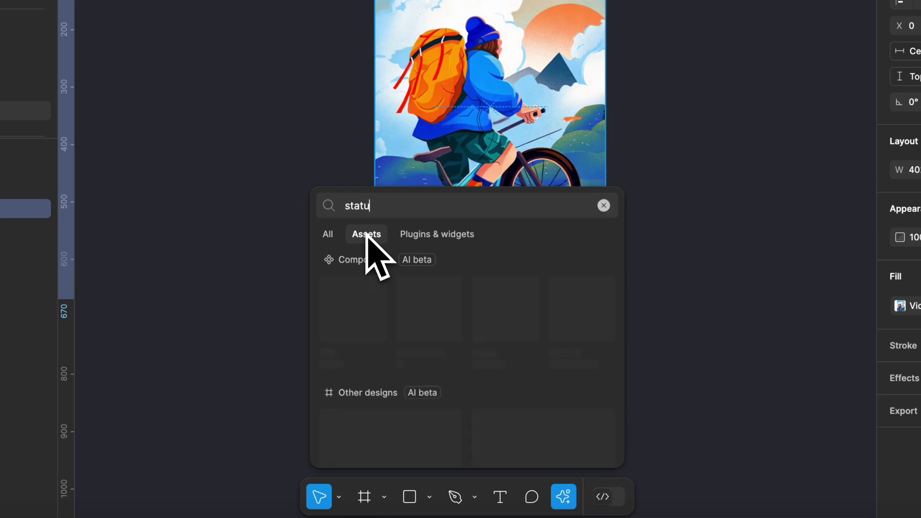
pyautogui.write('s bar')
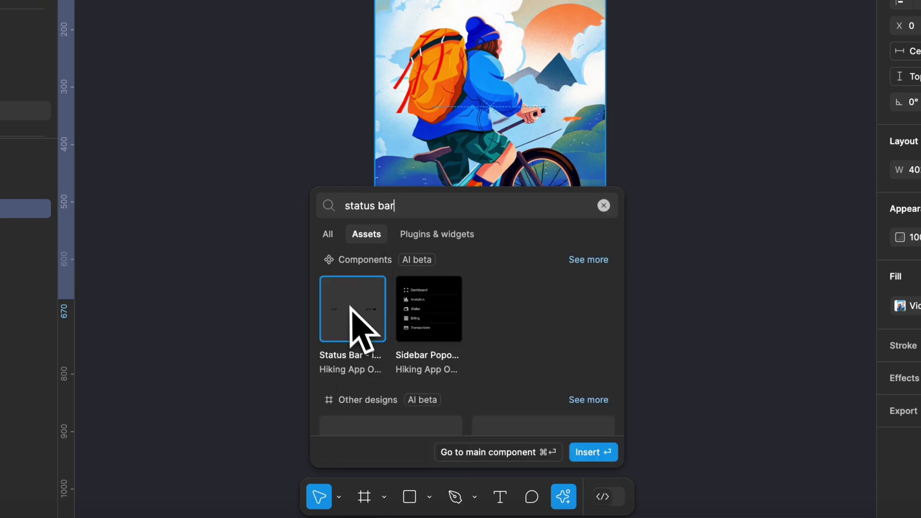
pyautogui.moveTo(423, 82); pyautogui.dragTo(466, 56)
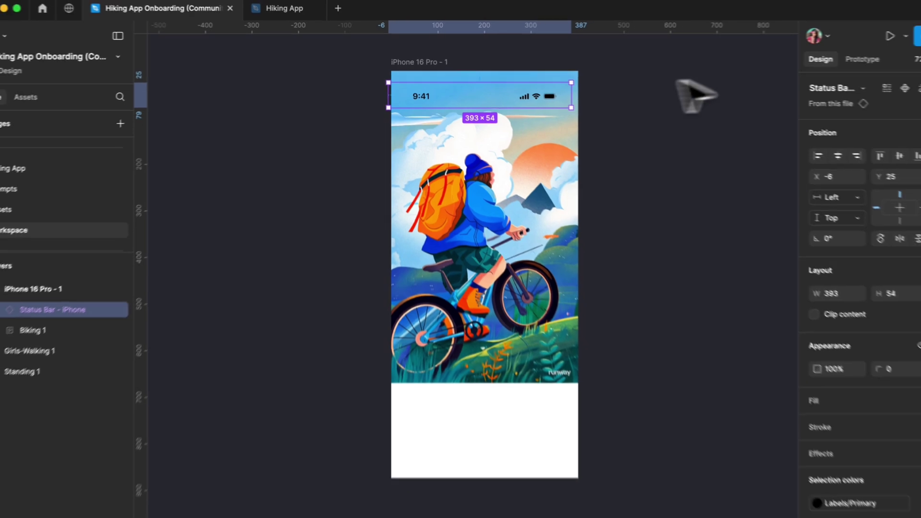
# Align the status bar with the top centre of the frame and stretch it to the frame's full width
pyautogui.click(800, 146)
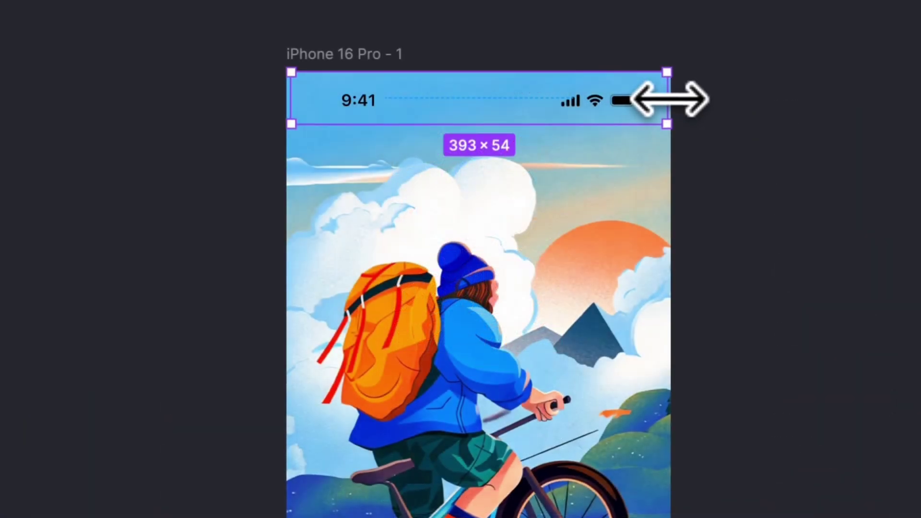
pyautogui.moveTo(562, 80); pyautogui.dragTo(565, 81)
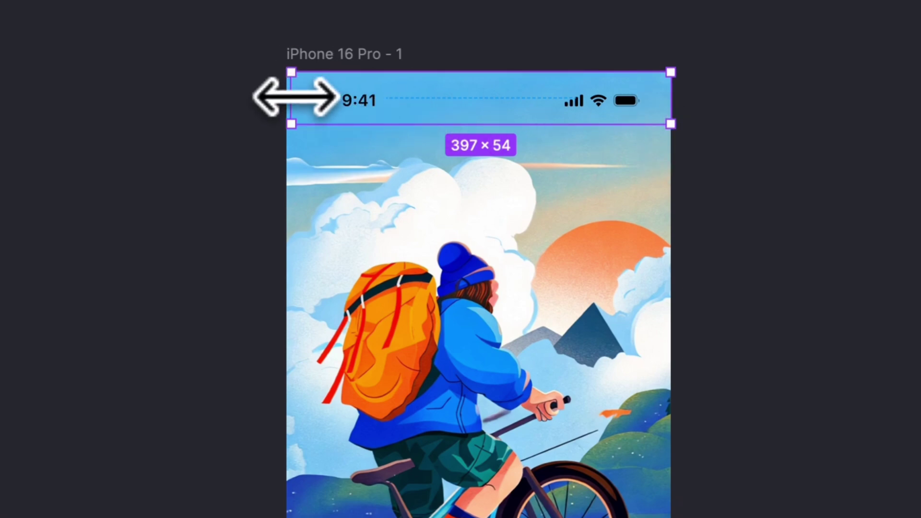
pyautogui.moveTo(291, 100); pyautogui.dragTo(286, 99)
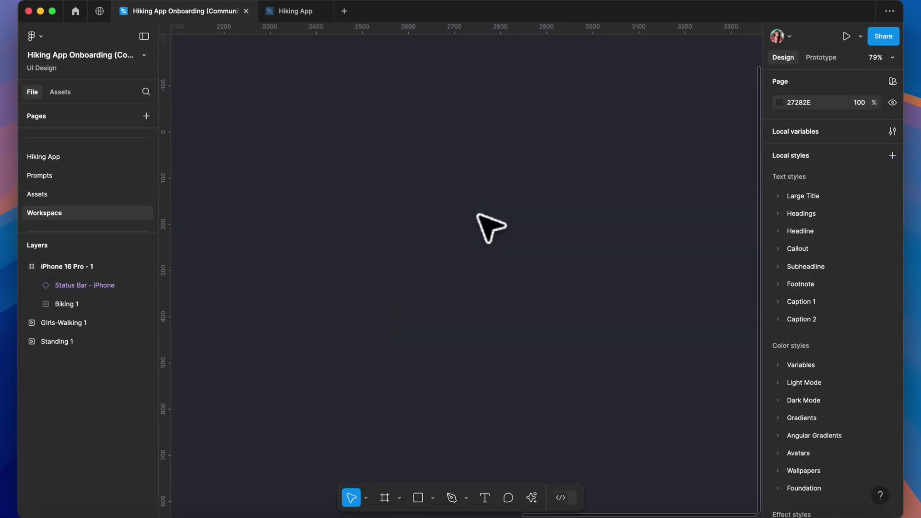
# Create a text box about 311 by 156 on the empty canvas reading "Schedule your quest and observe your growth"
pyautogui.press('f')
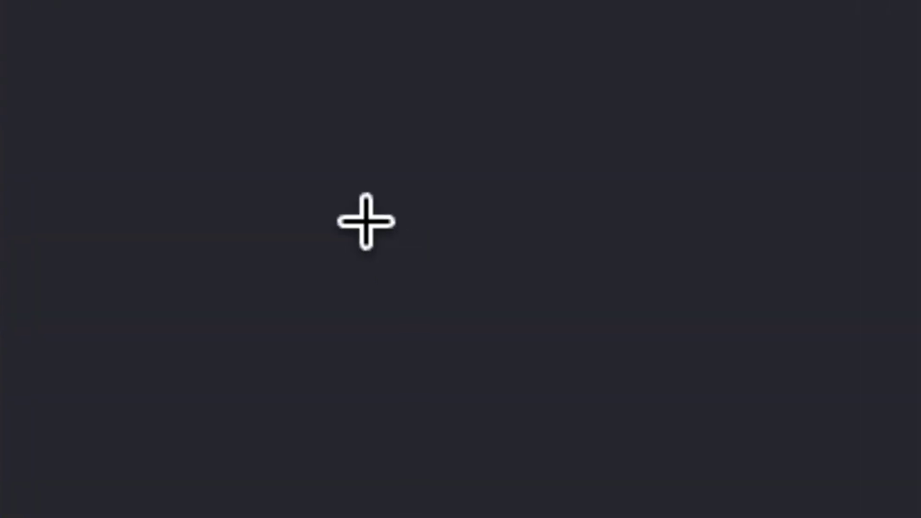
pyautogui.moveTo(358, 219); pyautogui.dragTo(502, 290)
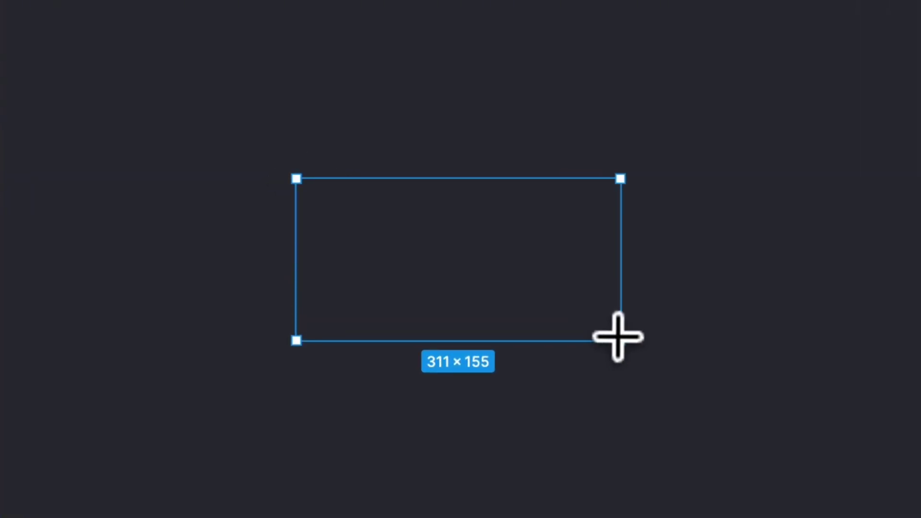
pyautogui.moveTo(618, 338); pyautogui.dragTo(620, 340)
pyautogui.write('Sc')
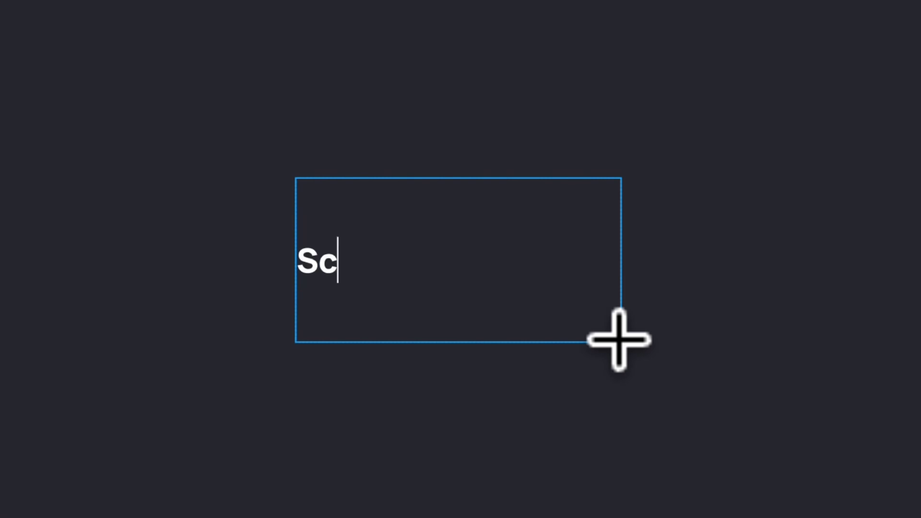
pyautogui.write('hedu')
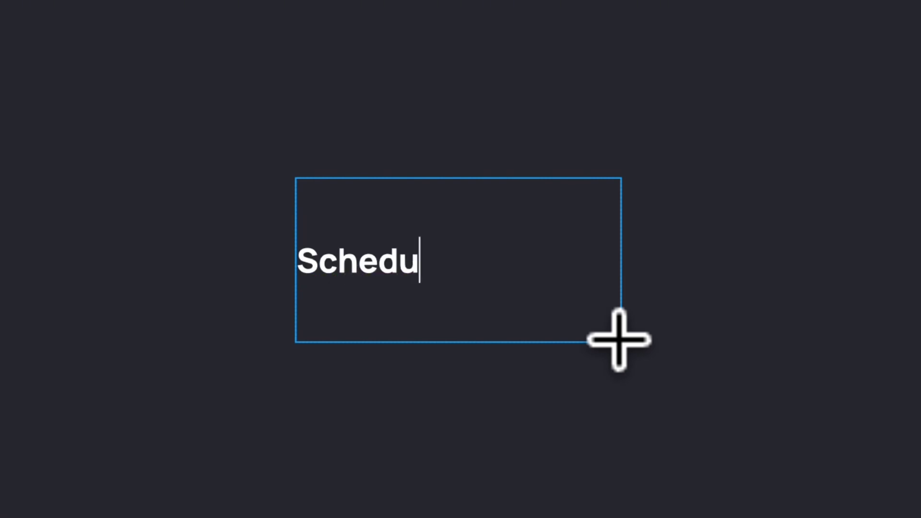
pyautogui.write('le your qu')
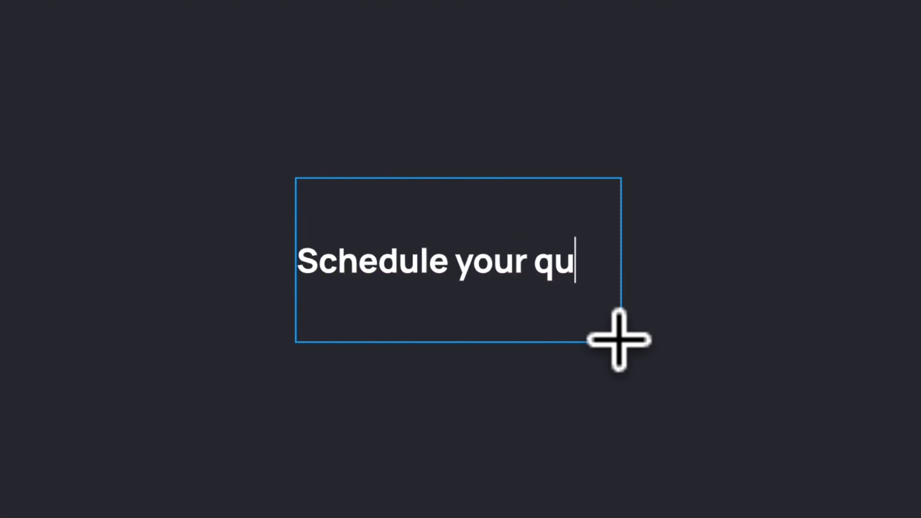
pyautogui.write('est and observ')
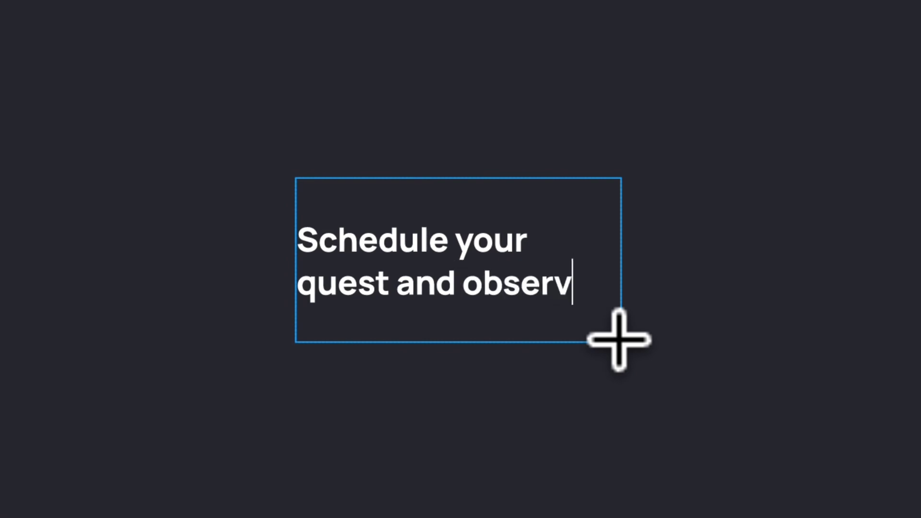
pyautogui.write('e your growth')
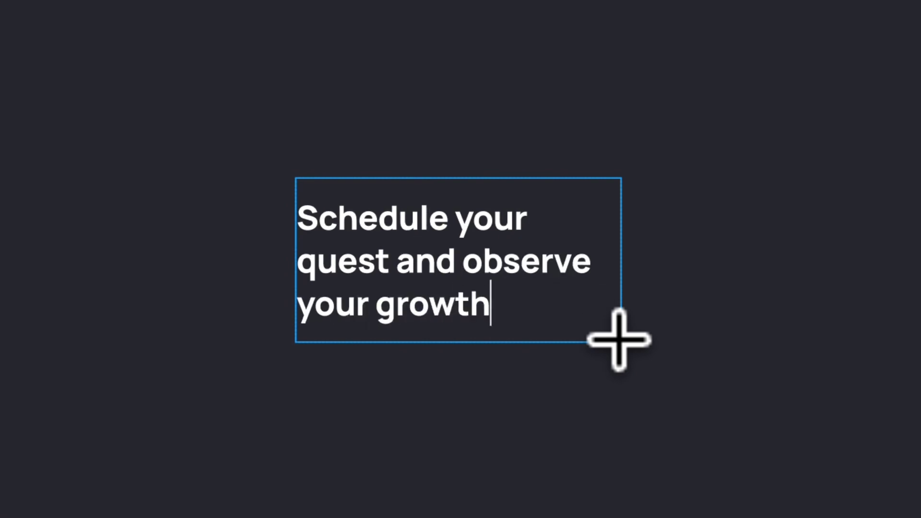
pyautogui.press('Escape')
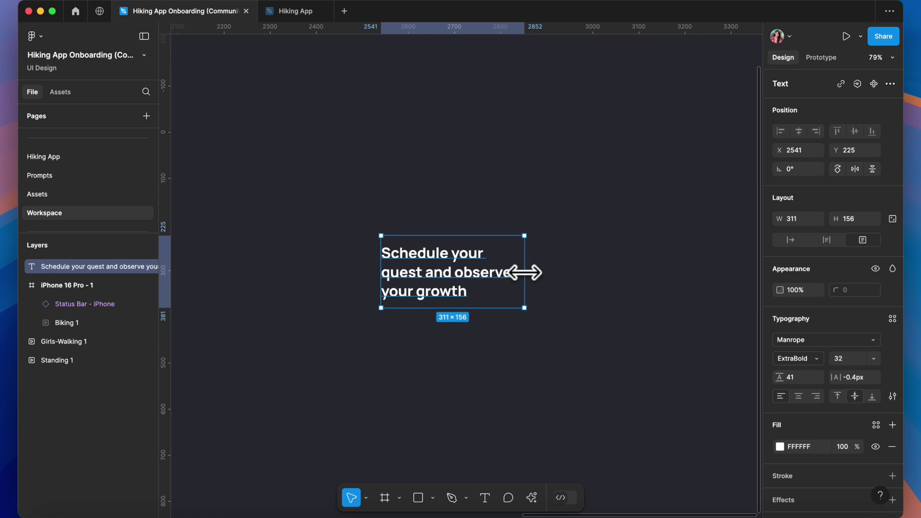
# Widen the heading text box to about 384 and set its line height to 45
pyautogui.moveTo(526, 273); pyautogui.dragTo(558, 275)
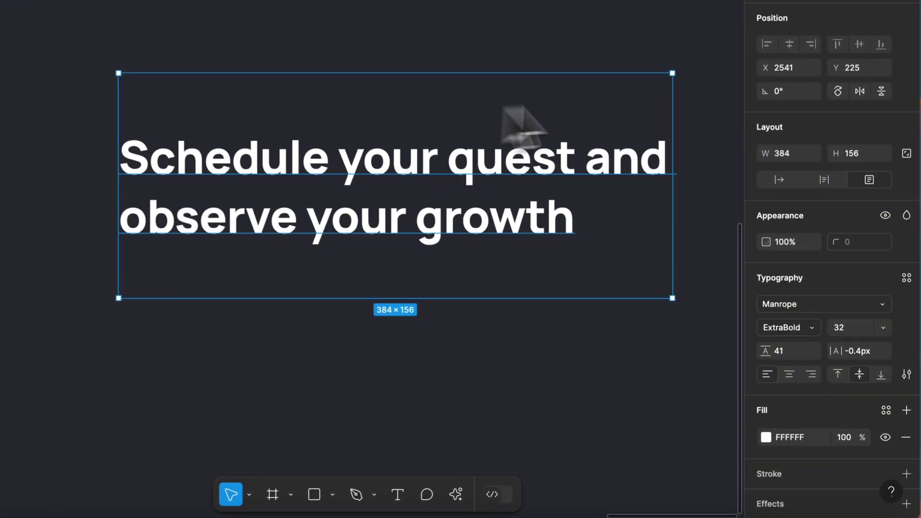
pyautogui.click(787, 354)
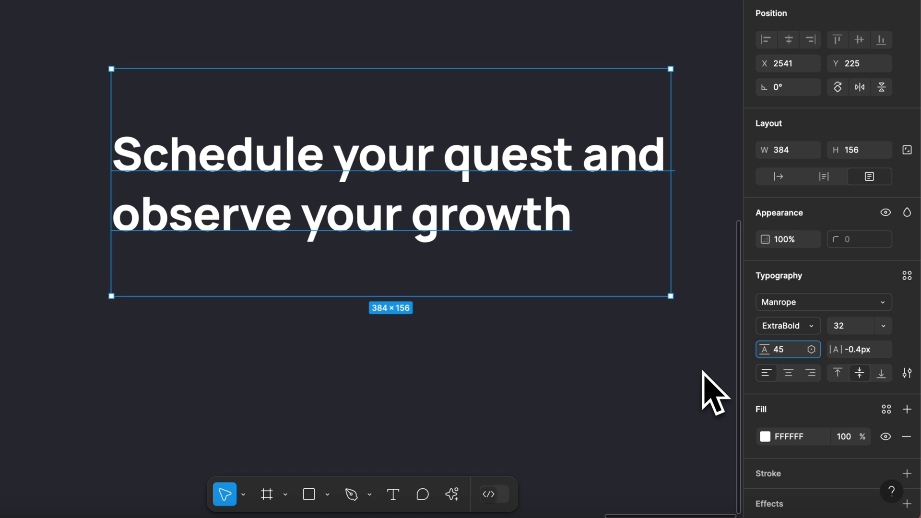
pyautogui.write('45')
pyautogui.press('Return')
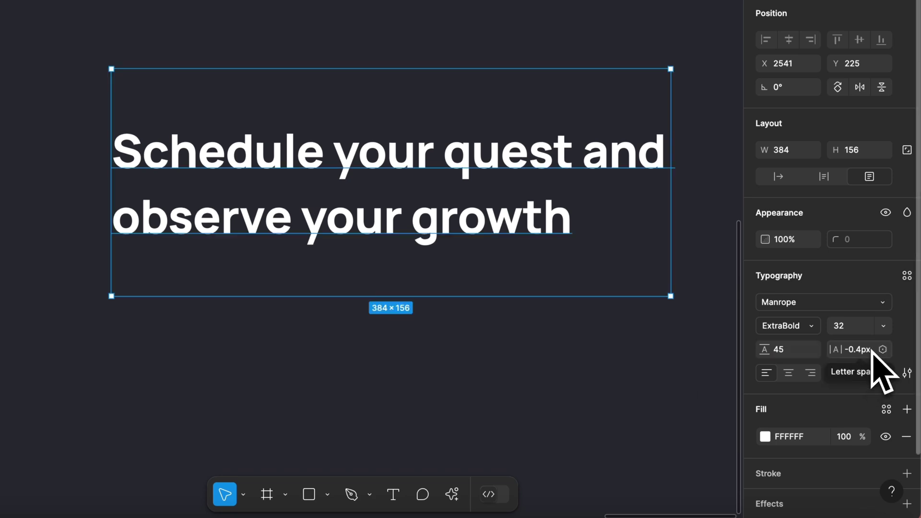
# Set the heading's letter spacing to -0.6px and its text box resizing to auto height
pyautogui.click(863, 350)
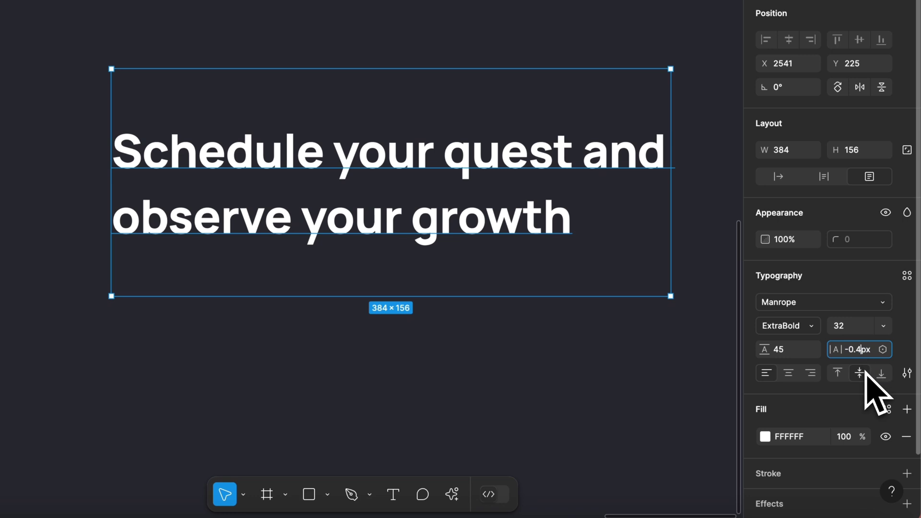
pyautogui.press('BackSpace')
pyautogui.press('Return')
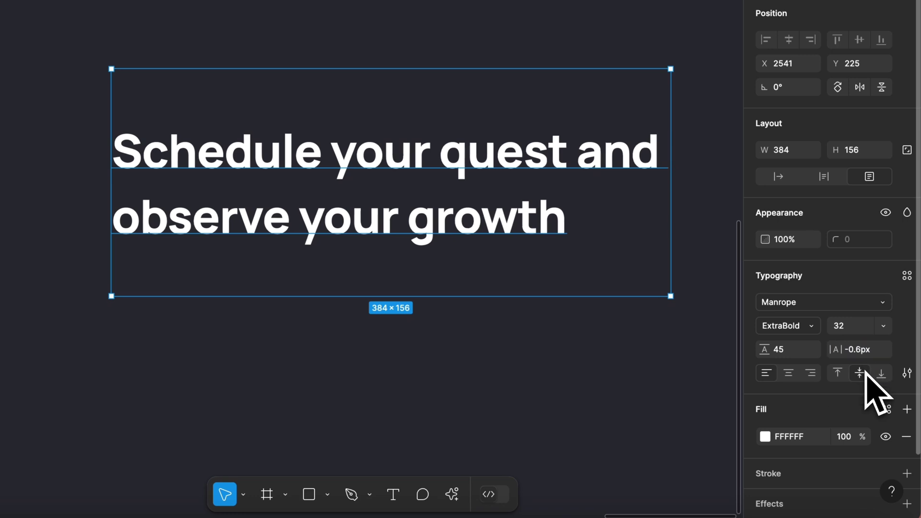
pyautogui.scroll(-1, 844, 301)
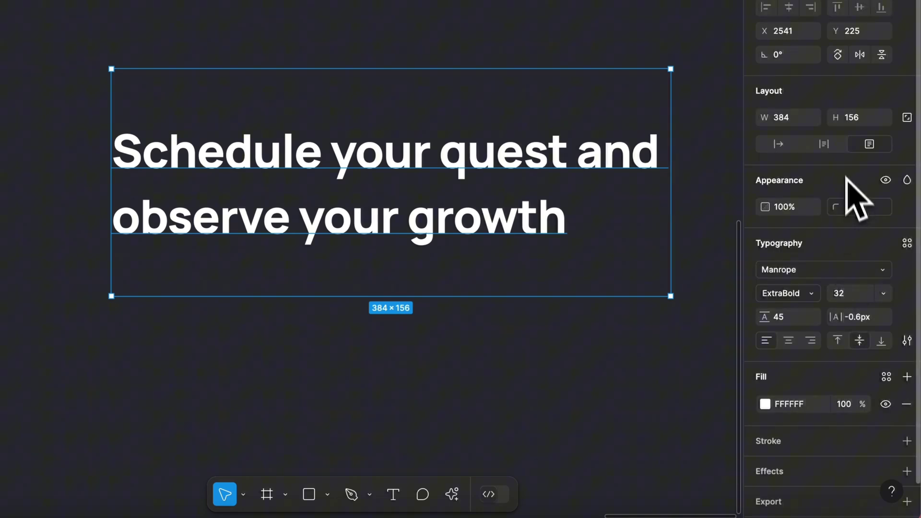
pyautogui.click(824, 144)
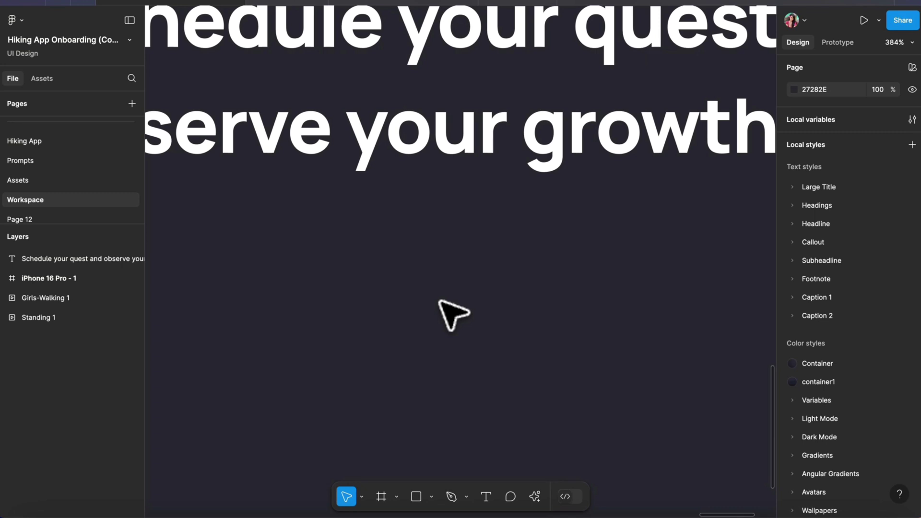
# Draw a small rectangle below the heading and set its size to 40 by 8
pyautogui.click(431, 497)
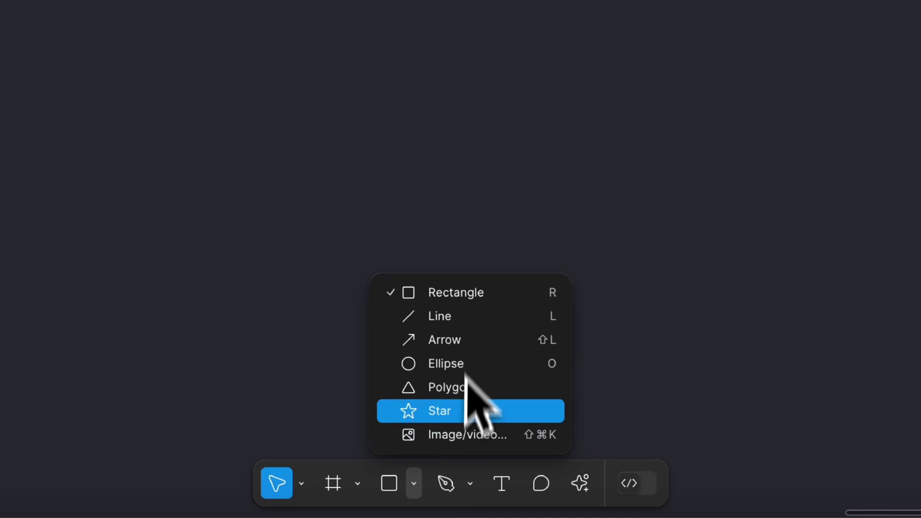
pyautogui.click(564, 292)
pyautogui.moveTo(198, 168); pyautogui.dragTo(372, 184)
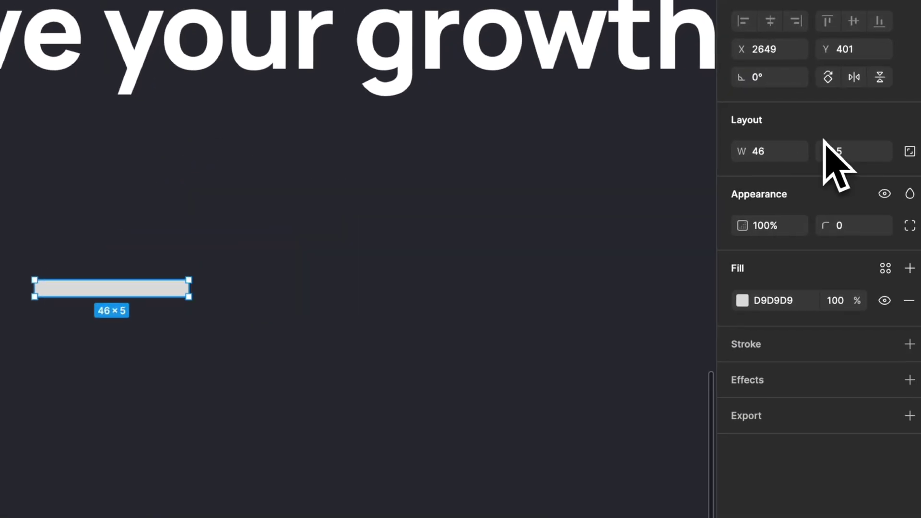
pyautogui.click(775, 152)
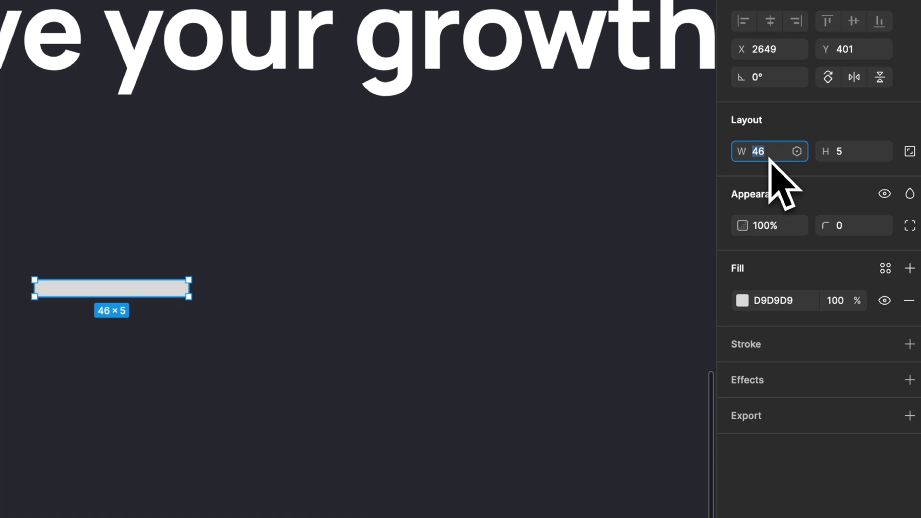
pyautogui.write('40')
pyautogui.press('Return')
pyautogui.click(847, 152)
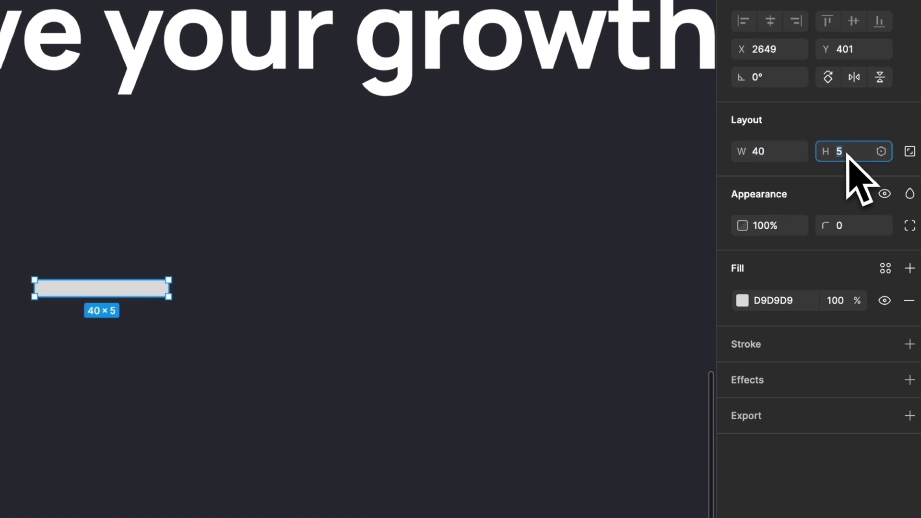
pyautogui.write('8')
pyautogui.press('Return')
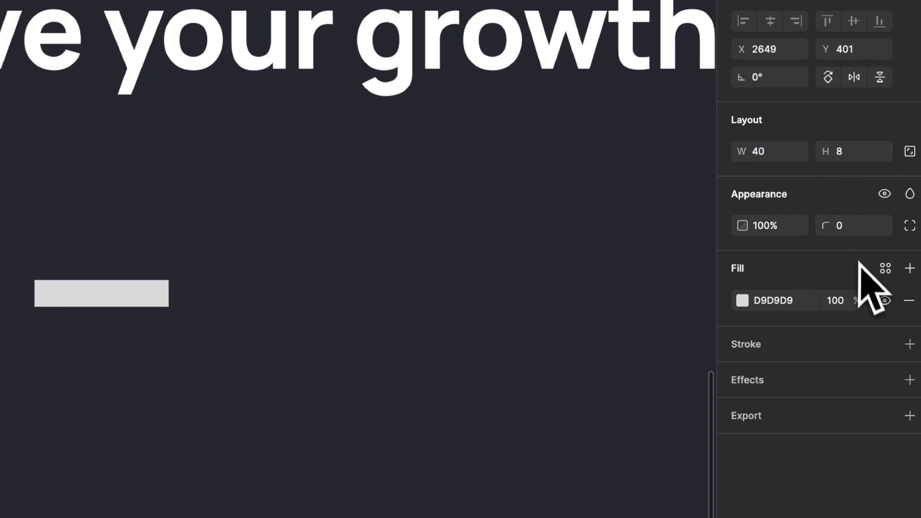
# Round the small rectangle into a pill with a corner radius of 20
pyautogui.click(853, 227)
pyautogui.write('2')
pyautogui.press('Return')
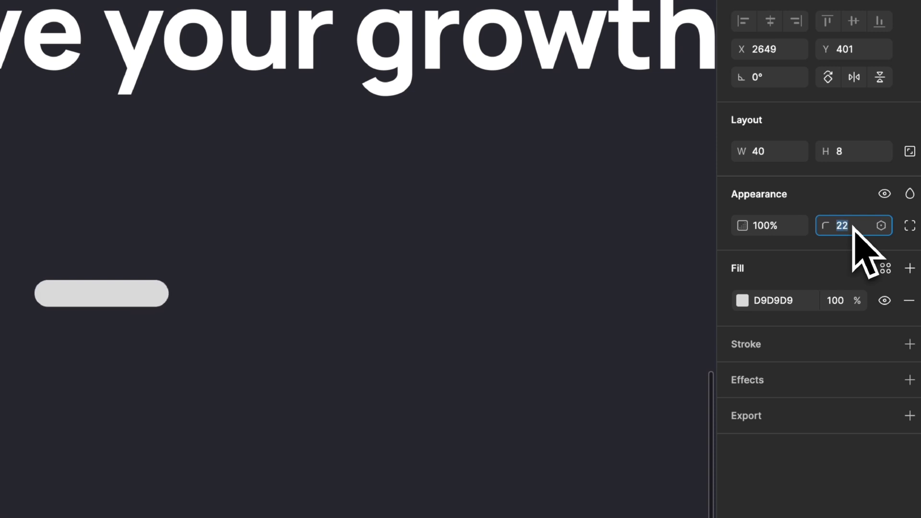
pyautogui.write('20')
pyautogui.press('Return')
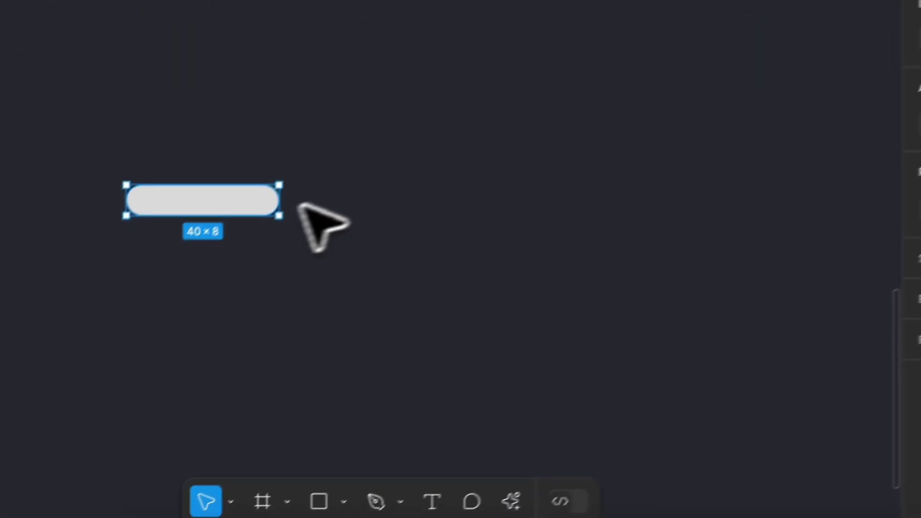
pyautogui.click(299, 206)
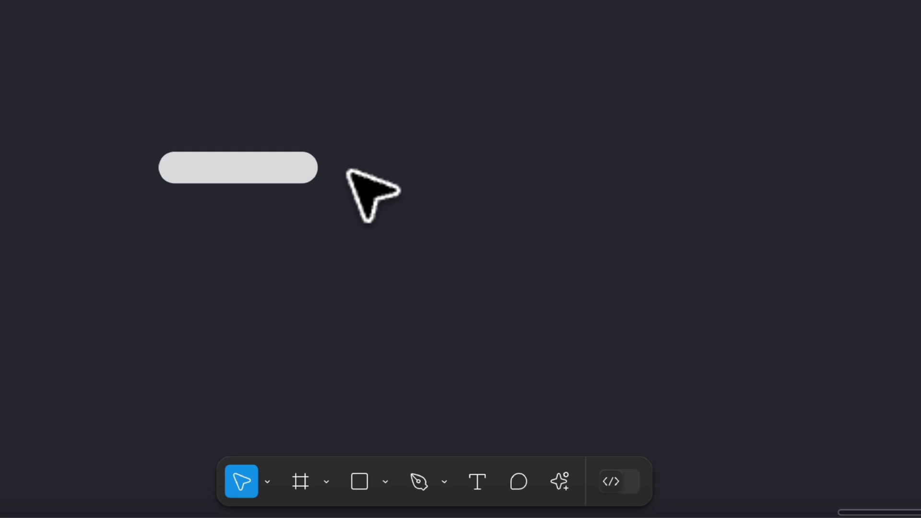
# Draw an 8 by 8 circle just right of the pill and place a copy beside it
pyautogui.press('o')
pyautogui.moveTo(337, 152); pyautogui.dragTo(369, 183)
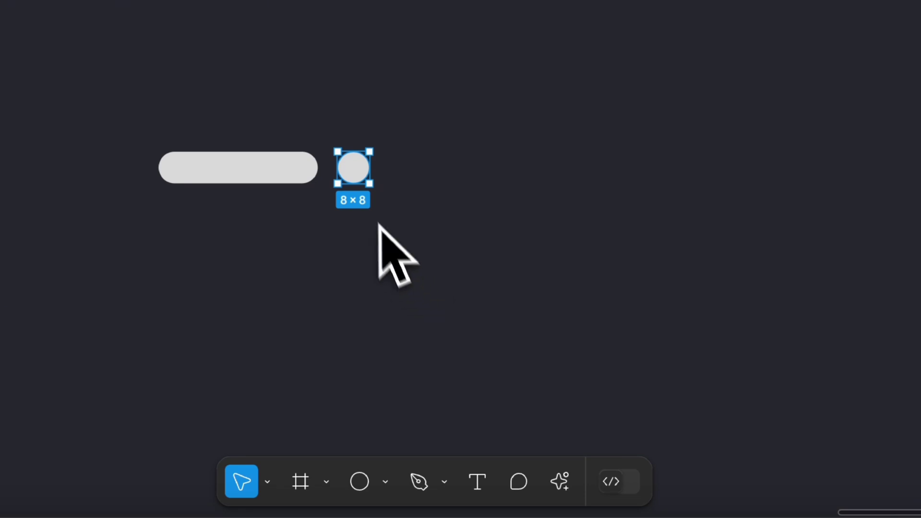
pyautogui.moveTo(361, 168); pyautogui.dragTo(413, 169)
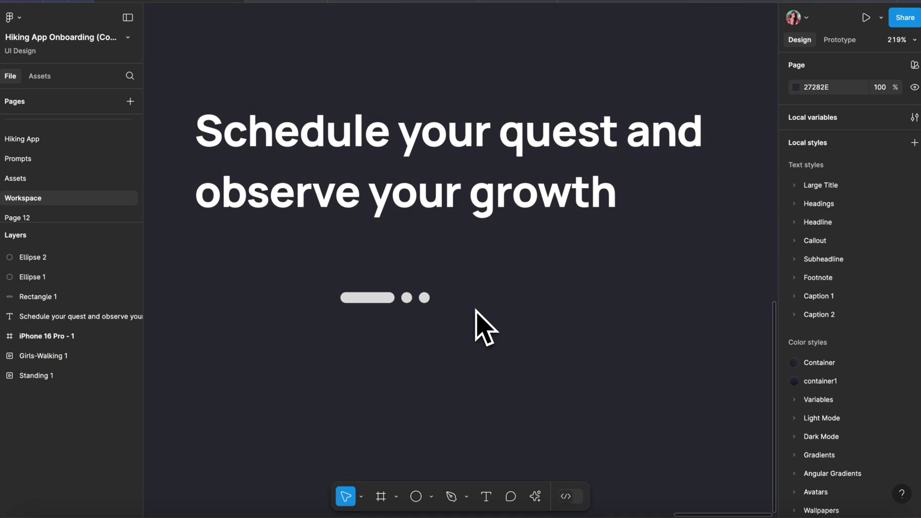
# Wrap the pill and both circles in an auto layout frame with a spacing of 8
pyautogui.moveTo(324, 281); pyautogui.dragTo(467, 326)
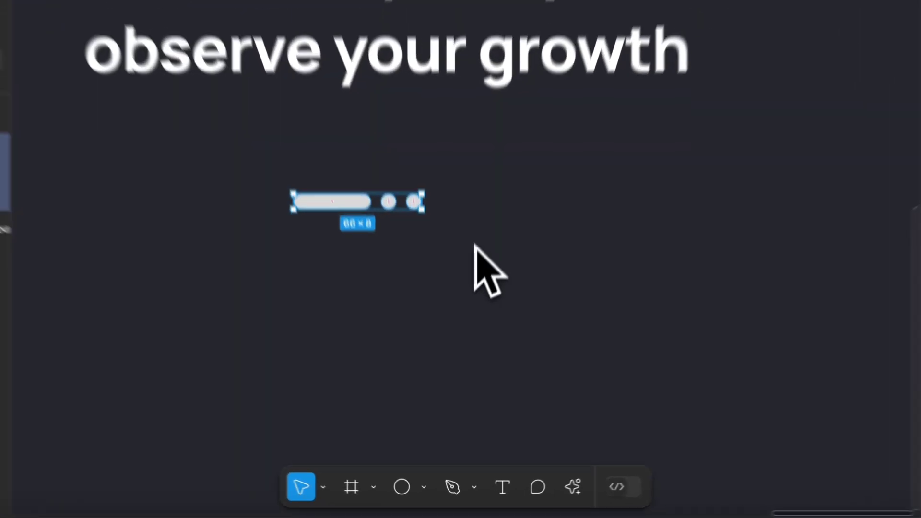
pyautogui.hotkey('shift', 'a')
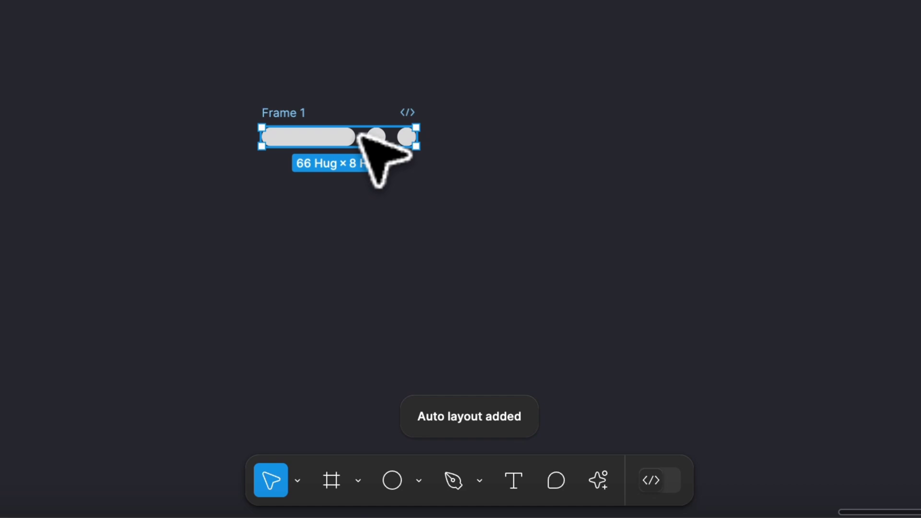
pyautogui.click(362, 137)
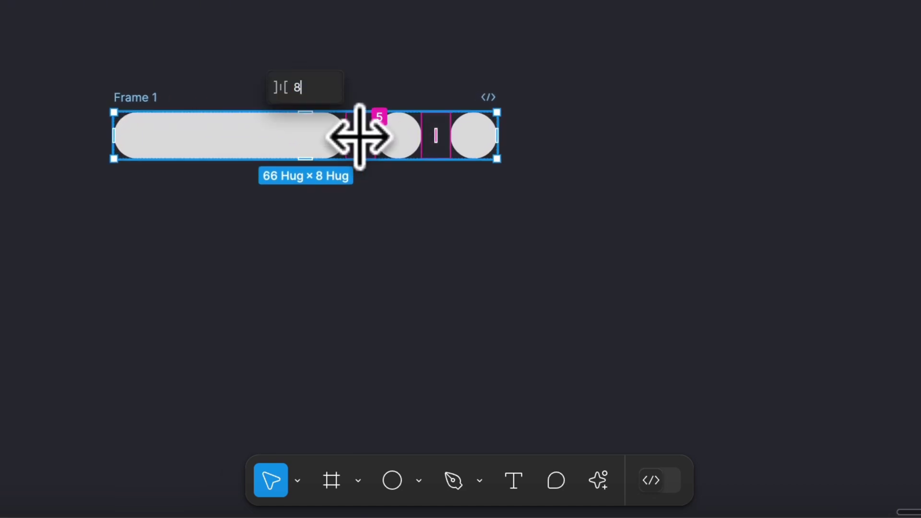
pyautogui.click(364, 142)
pyautogui.click(323, 123)
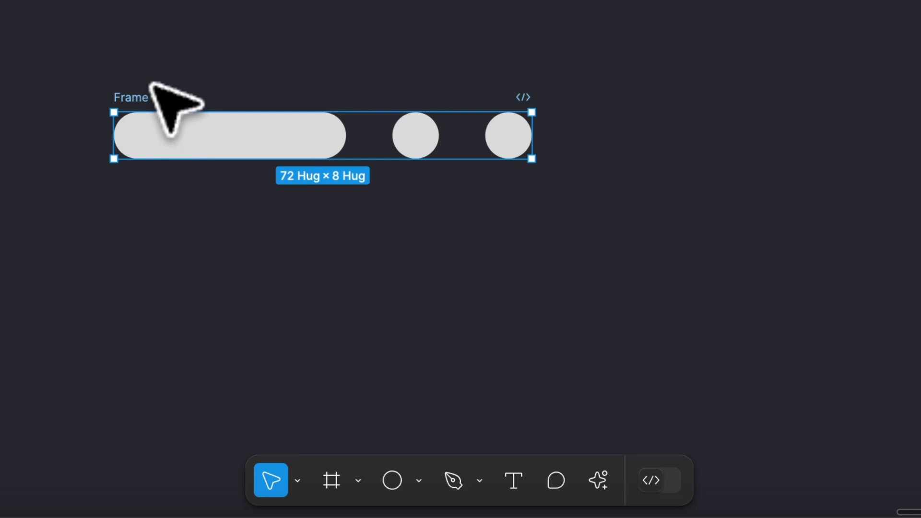
# Rename the auto layout frame as "Progress bar"
pyautogui.doubleClick(137, 96)
pyautogui.write('P')
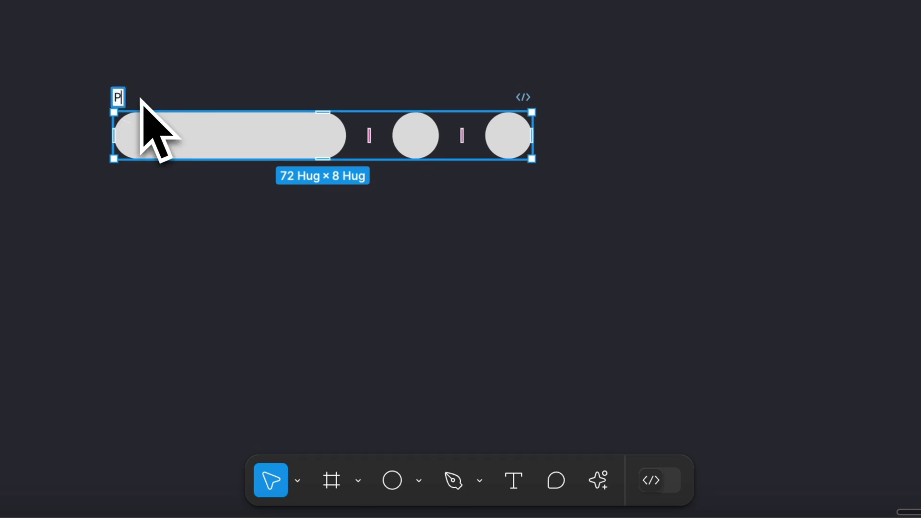
pyautogui.write('rogress')
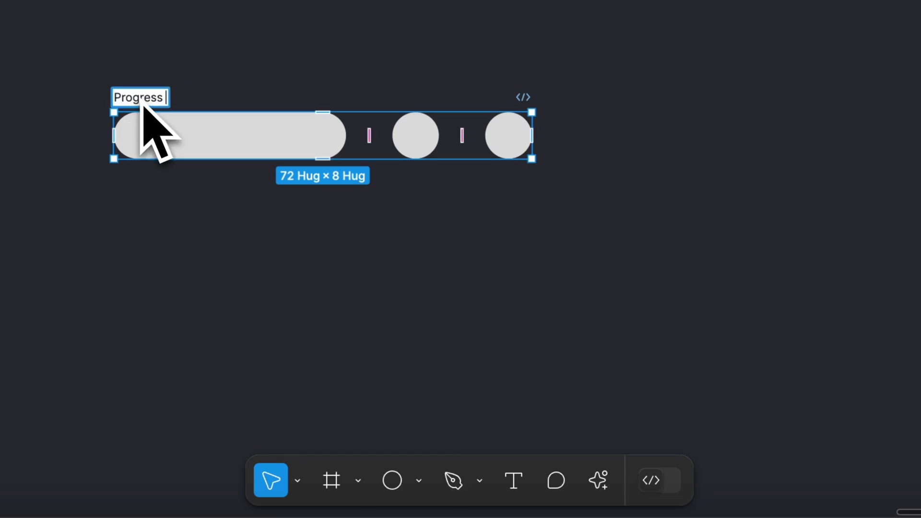
pyautogui.write(' bar')
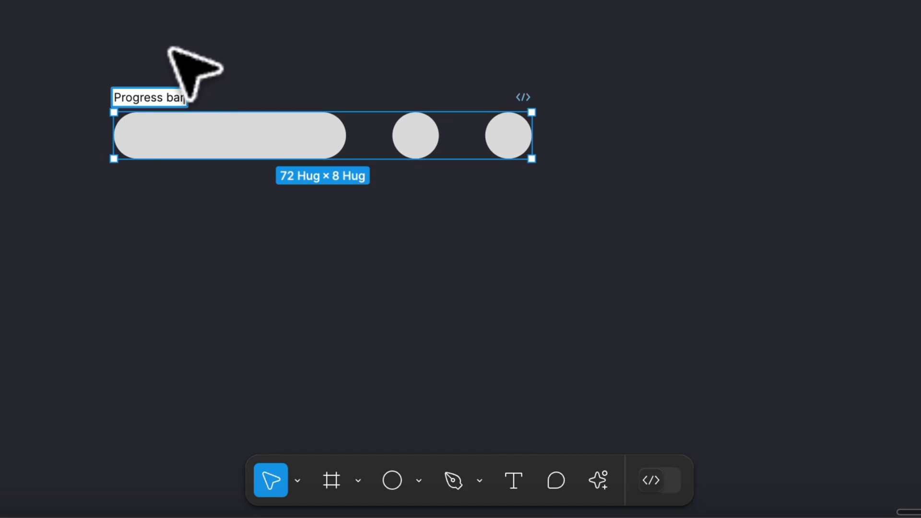
pyautogui.click(169, 50)
# Duplicate the Progress bar frame twice, spacing the copies evenly in a row to its right
pyautogui.scroll(-5, 170, 49)
pyautogui.click(111, 206)
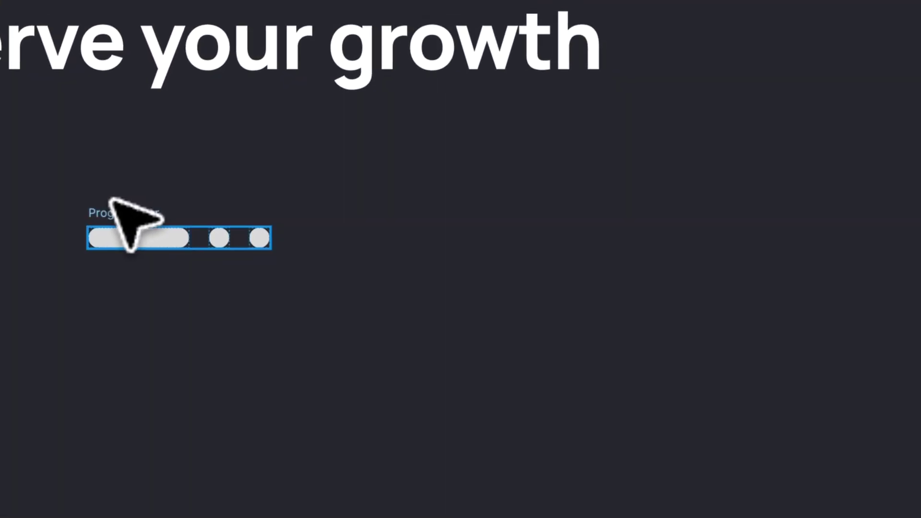
pyautogui.hotkey('ctrl', 'd')
pyautogui.hotkey('ctrl', 'd')
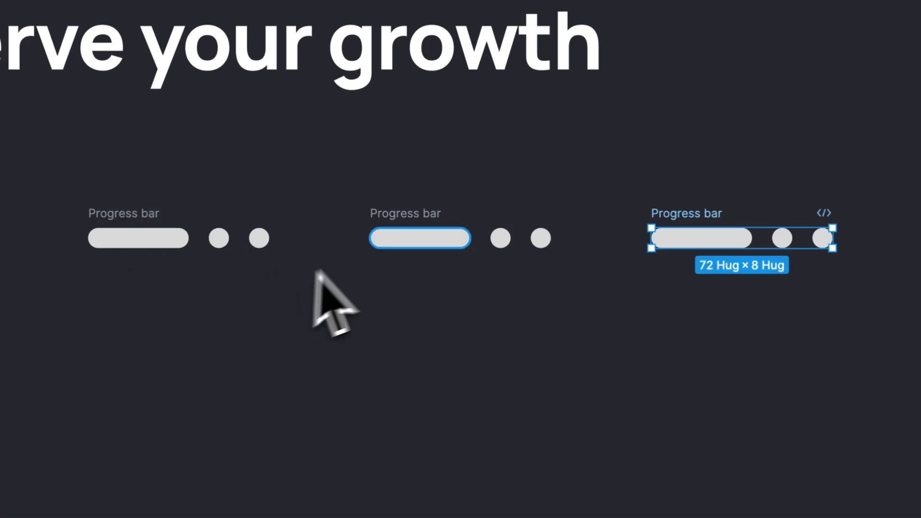
# Move the pill between the circles in the second Progress bar and after both circles in the third
pyautogui.click(411, 240)
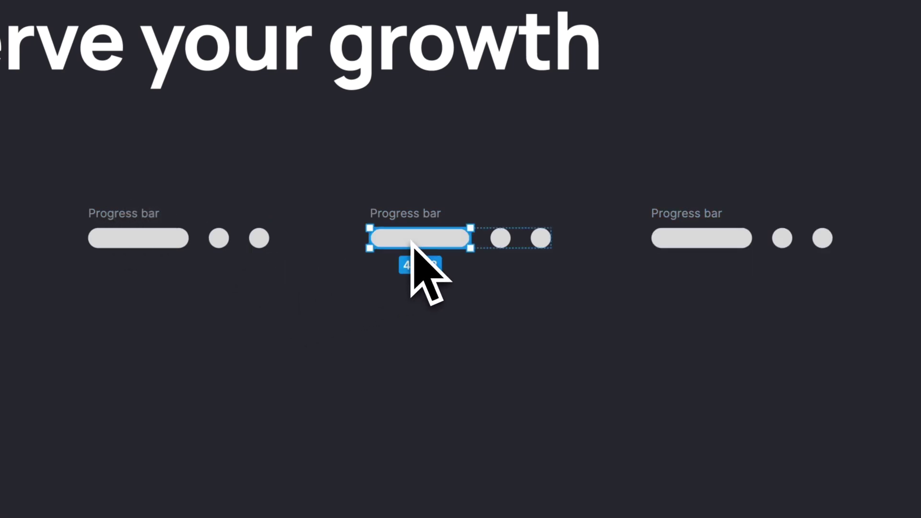
pyautogui.moveTo(411, 241); pyautogui.dragTo(470, 246)
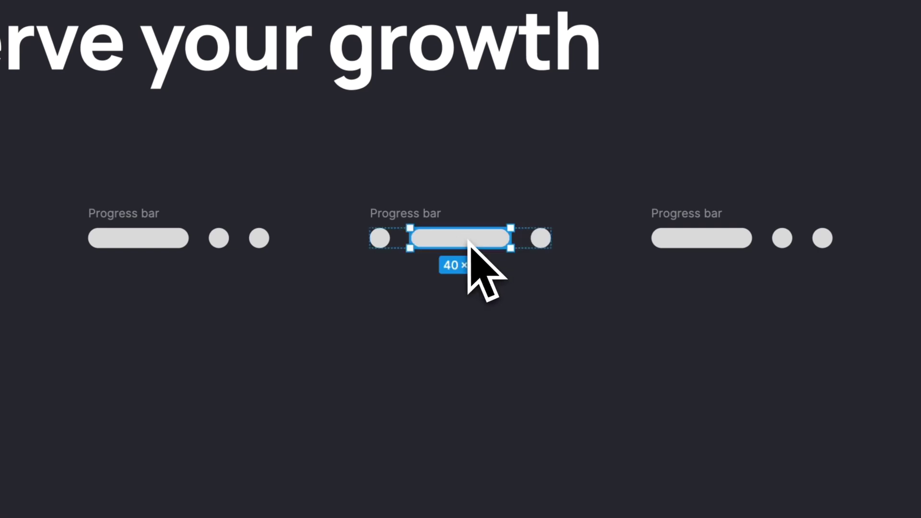
pyautogui.moveTo(704, 241); pyautogui.dragTo(817, 235)
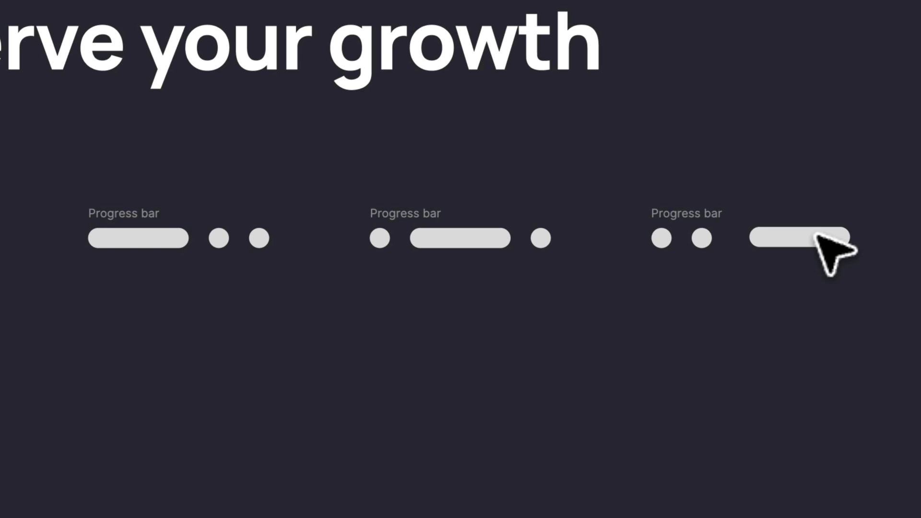
pyautogui.click(816, 236)
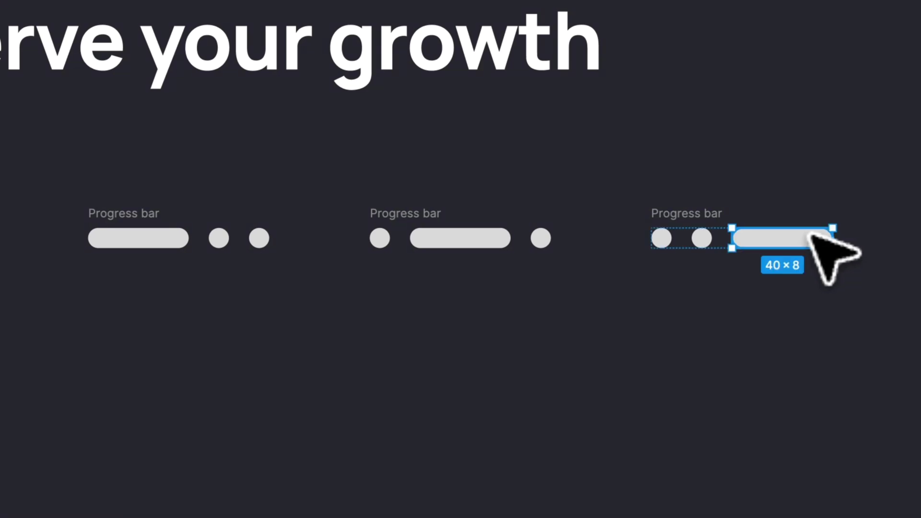
# Fill the pills in all three Progress bars with the Foreground/primary library color
pyautogui.click(96, 220)
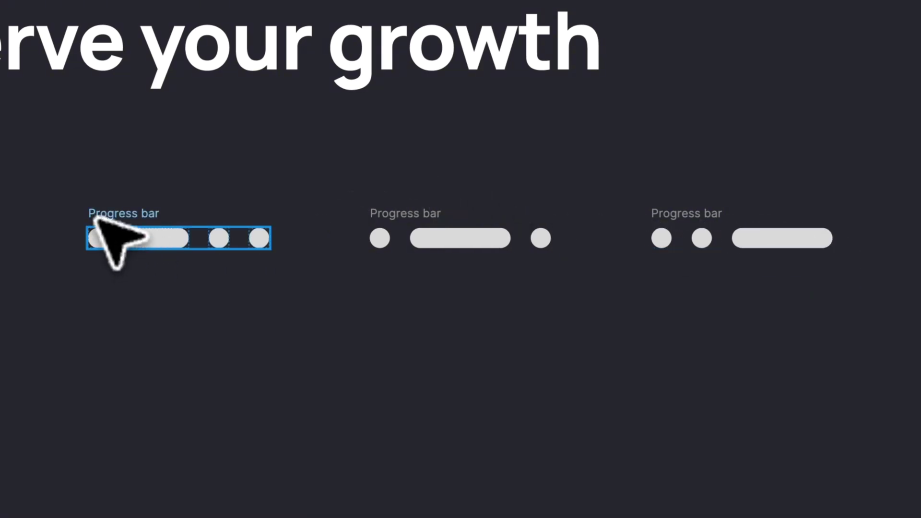
pyautogui.doubleClick(135, 239)
pyautogui.keyDown('shift'); pyautogui.click(451, 240); pyautogui.keyUp('shift')
pyautogui.keyDown('shift'); pyautogui.click(782, 239); pyautogui.keyUp('shift')
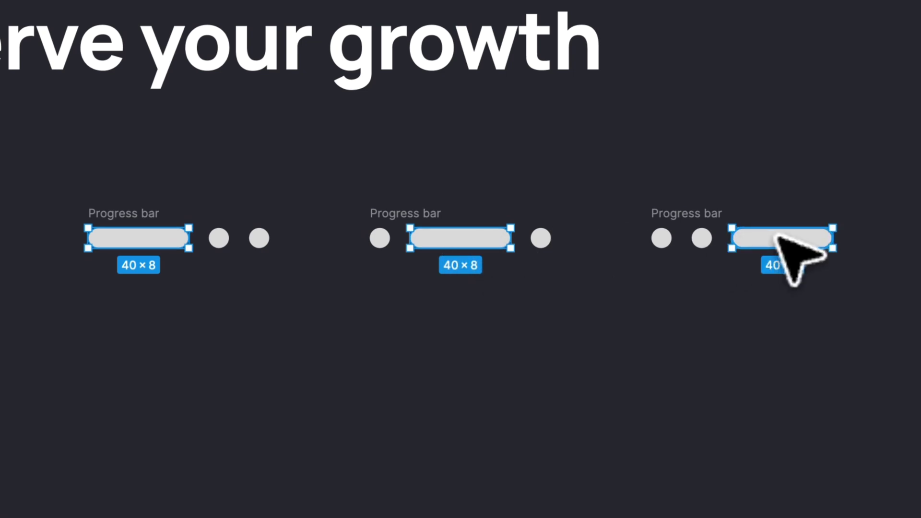
pyautogui.click(905, 160)
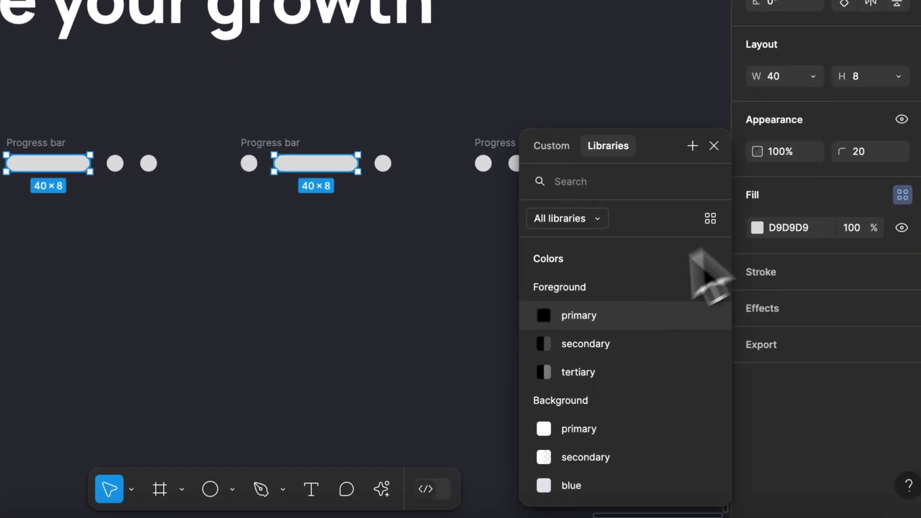
pyautogui.click(691, 312)
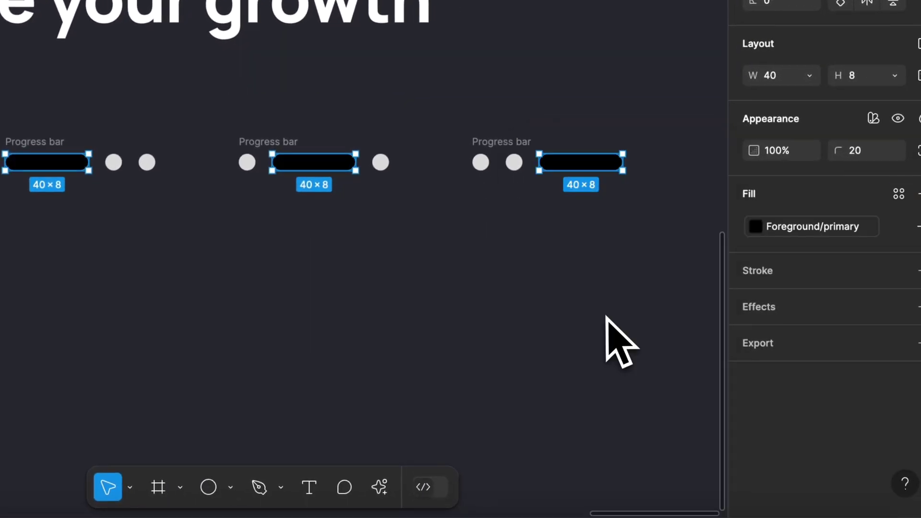
# Fill all six circles in the three Progress bars with the Foreground/secondary library color
pyautogui.click(288, 202)
pyautogui.click(113, 162)
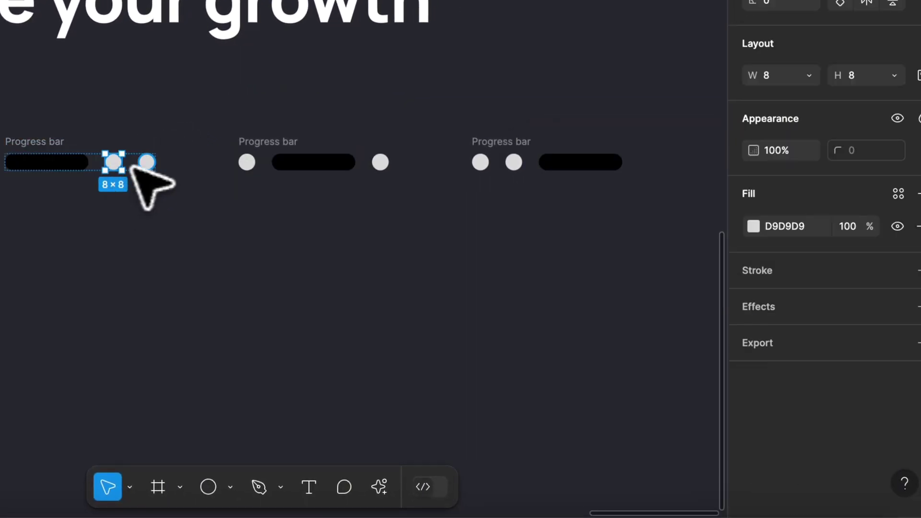
pyautogui.keyDown('shift'); pyautogui.click(146, 163); pyautogui.keyUp('shift')
pyautogui.keyDown('shift'); pyautogui.click(381, 162); pyautogui.keyUp('shift')
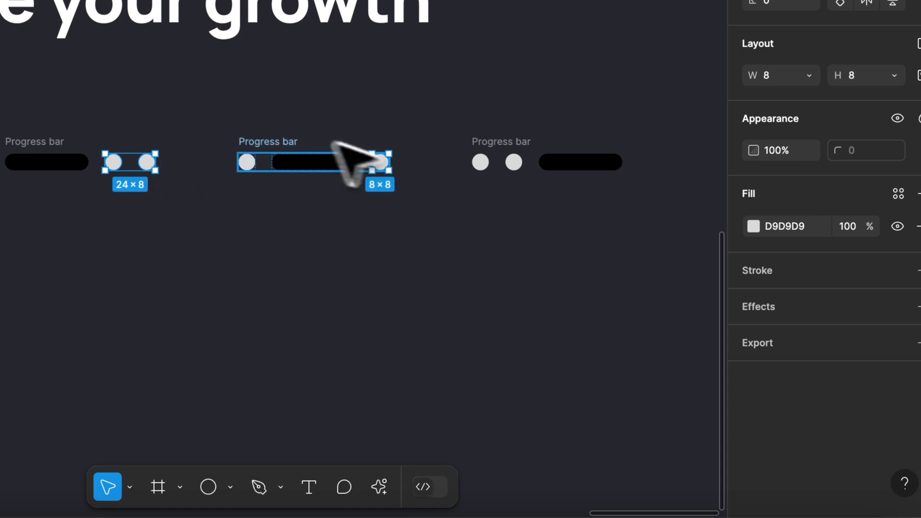
pyautogui.keyDown('shift'); pyautogui.click(246, 162); pyautogui.keyUp('shift')
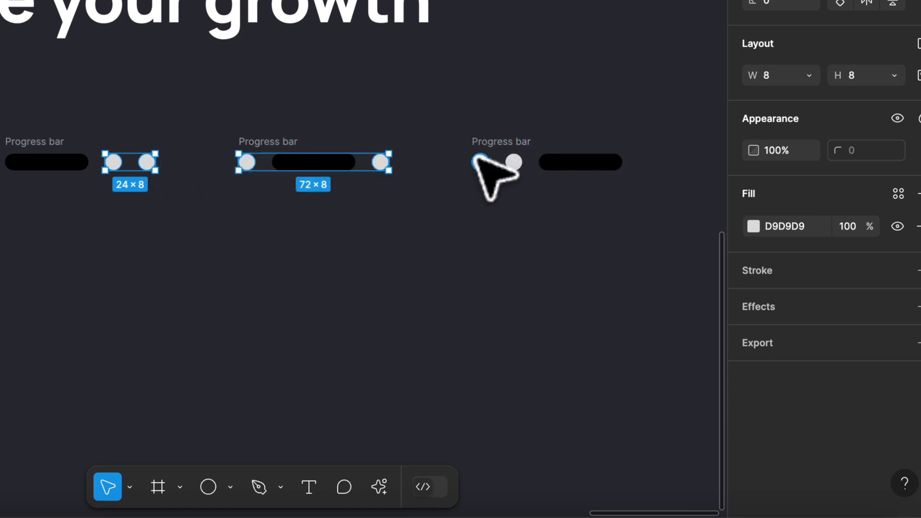
pyautogui.keyDown('shift'); pyautogui.click(480, 162); pyautogui.keyUp('shift')
pyautogui.keyDown('shift'); pyautogui.click(514, 162); pyautogui.keyUp('shift')
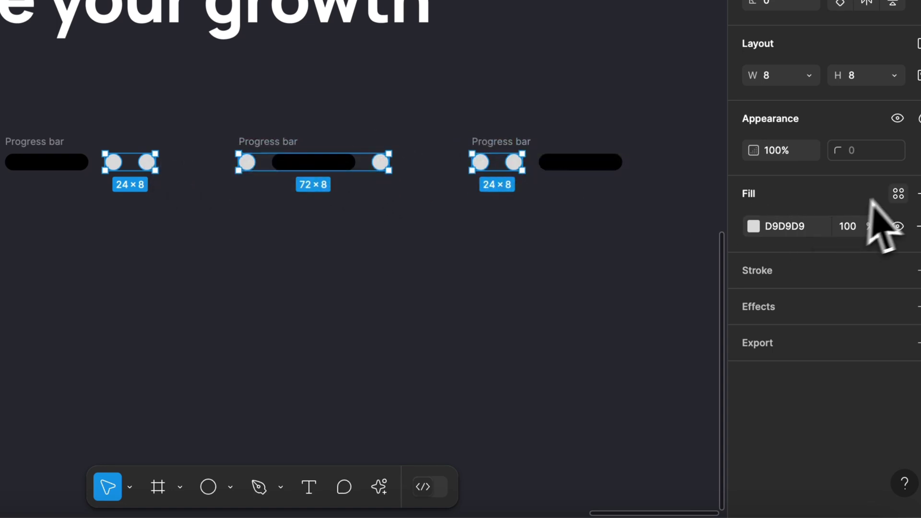
pyautogui.click(898, 193)
pyautogui.click(617, 341)
pyautogui.click(586, 319)
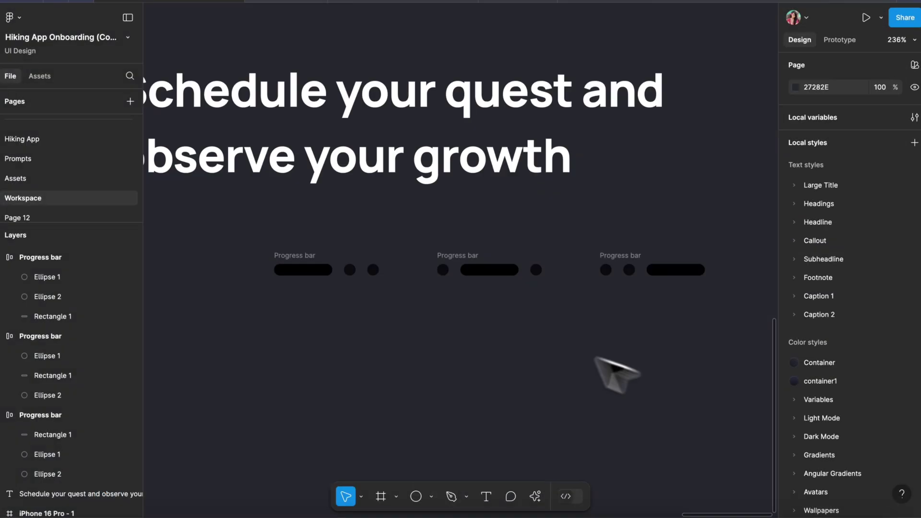
# Stack the second and third Progress bars vertically below the first, aligned to its start
pyautogui.moveTo(467, 256); pyautogui.dragTo(304, 299)
pyautogui.moveTo(629, 256); pyautogui.dragTo(304, 334)
pyautogui.click(381, 229)
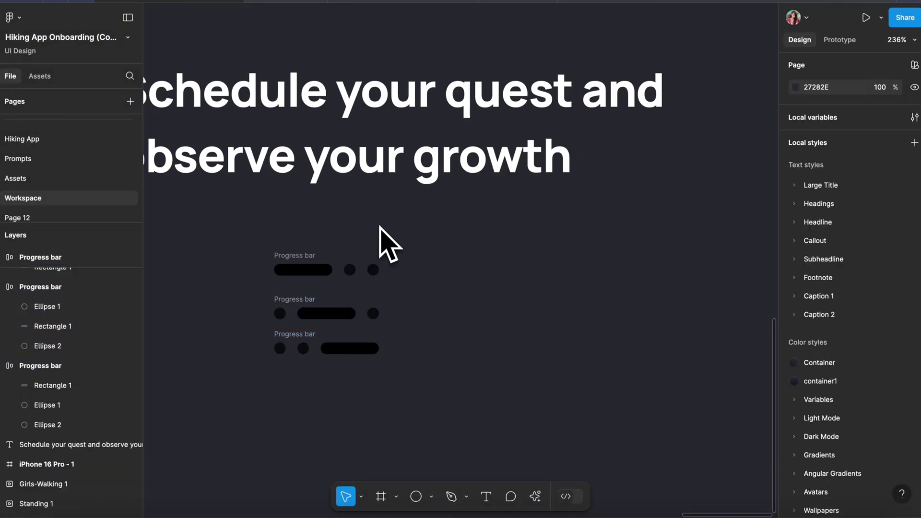
# Combine the three stacked Progress bar frames into one component set with variants
pyautogui.moveTo(271, 242); pyautogui.dragTo(401, 390)
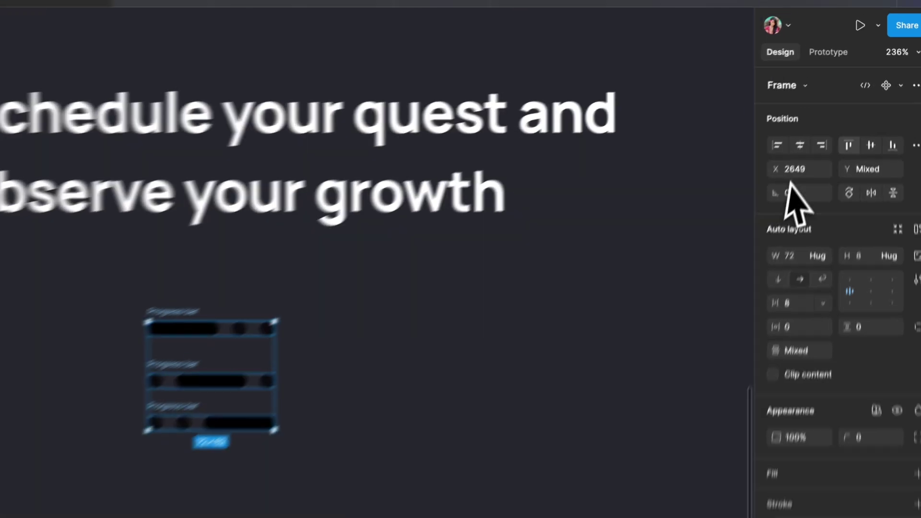
pyautogui.click(901, 68)
pyautogui.click(852, 180)
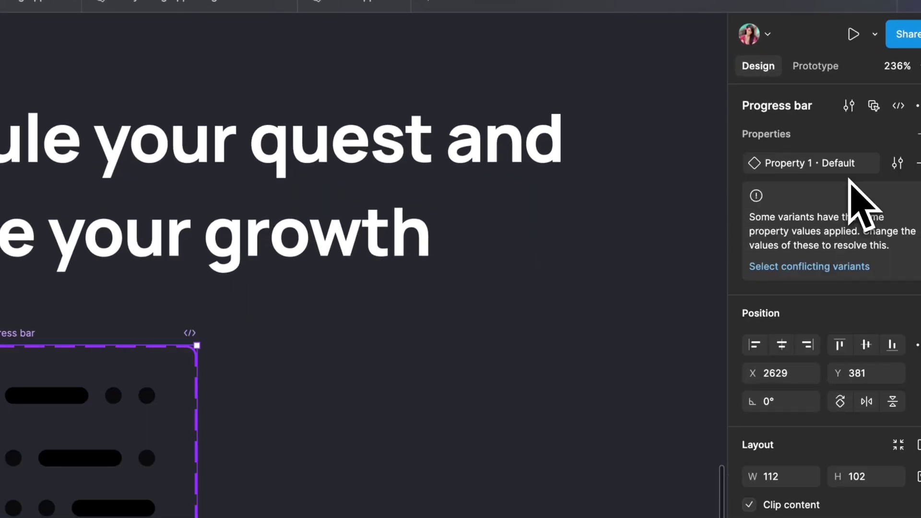
# Rename the component set's variant property to Page and name the first two variants 1 and 2
pyautogui.click(57, 396)
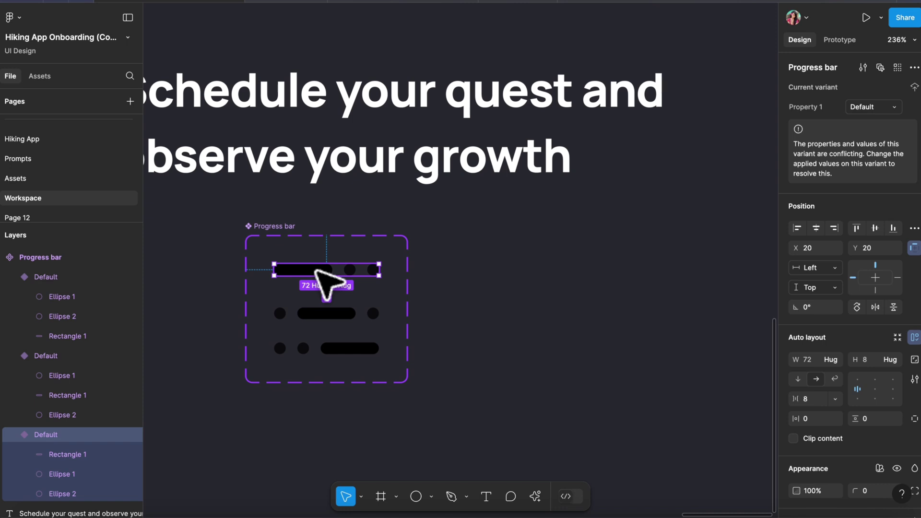
pyautogui.doubleClick(820, 107)
pyautogui.write('Pag')
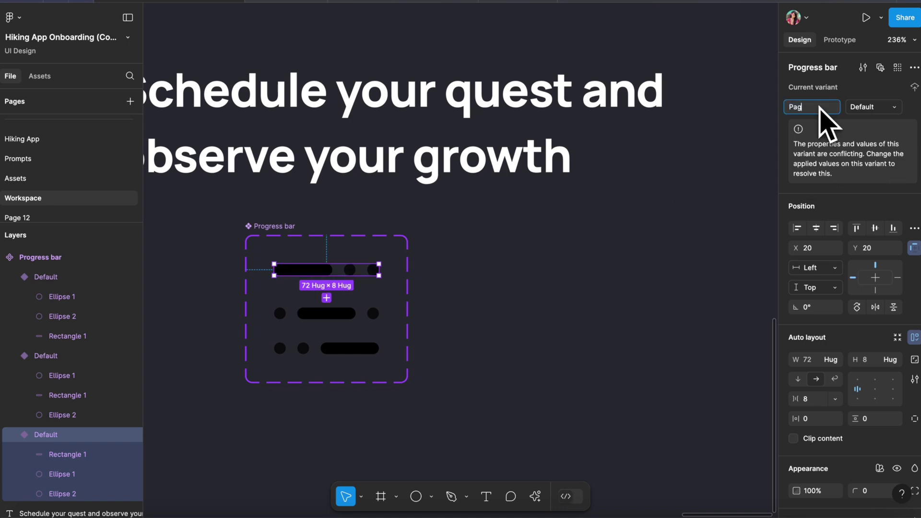
pyautogui.write('e')
pyautogui.press('Return')
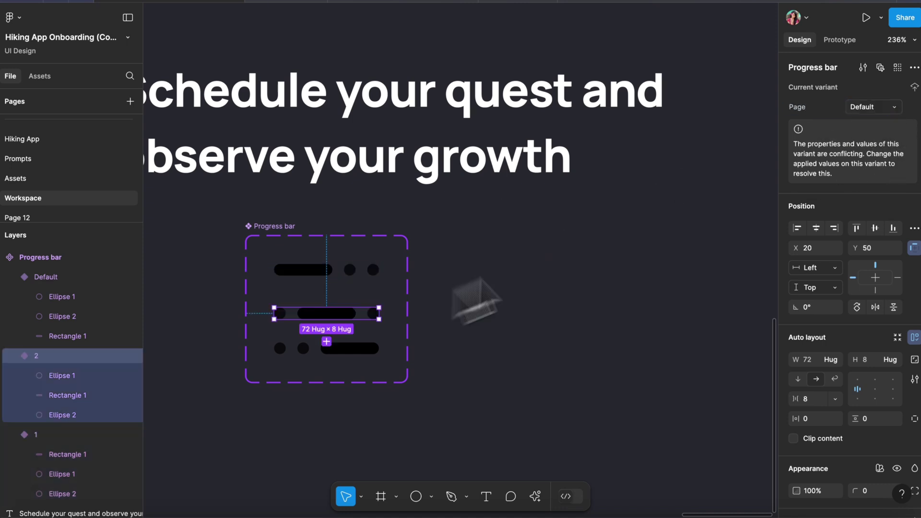
pyautogui.click(693, 239)
pyautogui.click(351, 350)
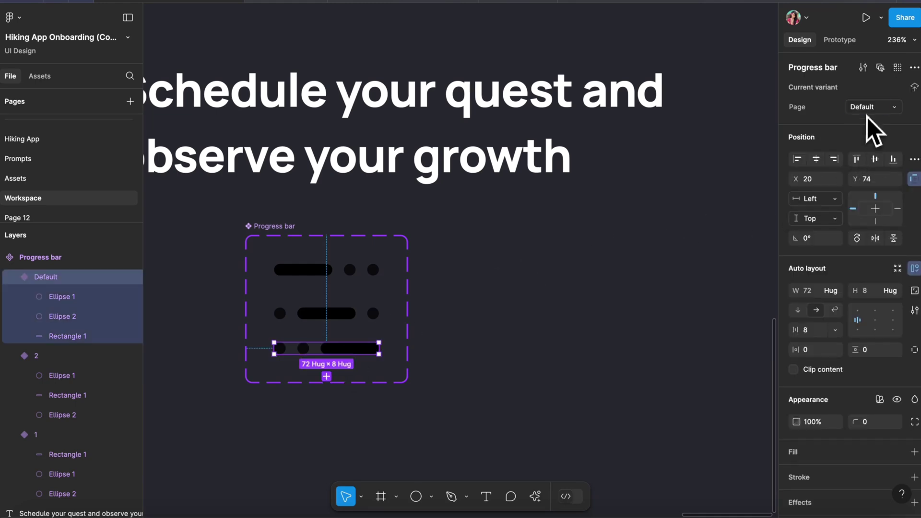
pyautogui.click(637, 329)
# Search the assets of all libraries for "right" and place the Arrow Right icon beside the Progress bar component set
pyautogui.click(39, 76)
pyautogui.click(55, 94)
pyautogui.write('a')
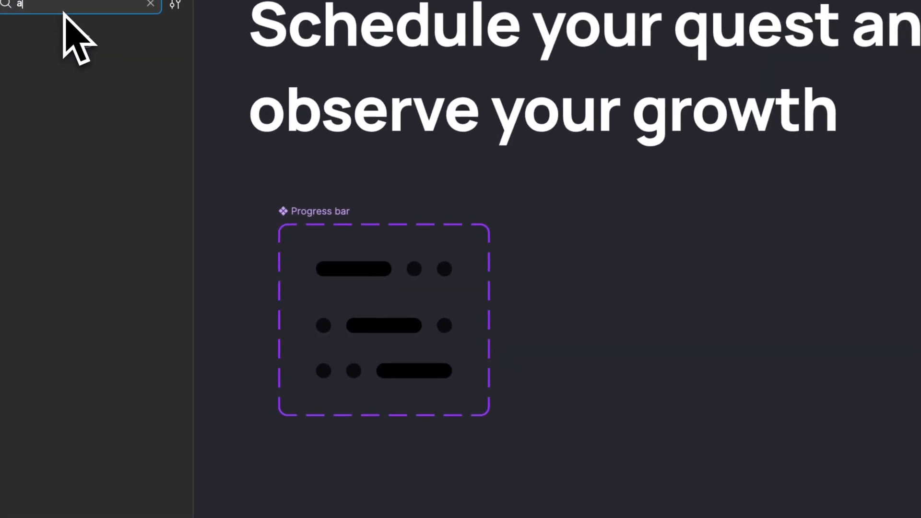
pyautogui.write('rrow right')
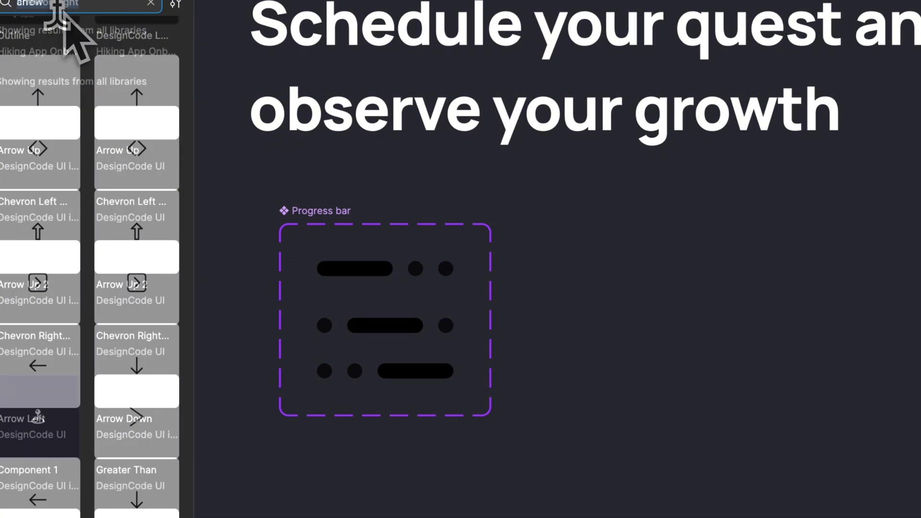
pyautogui.hotkey('ctrl', 'a')
pyautogui.write('r')
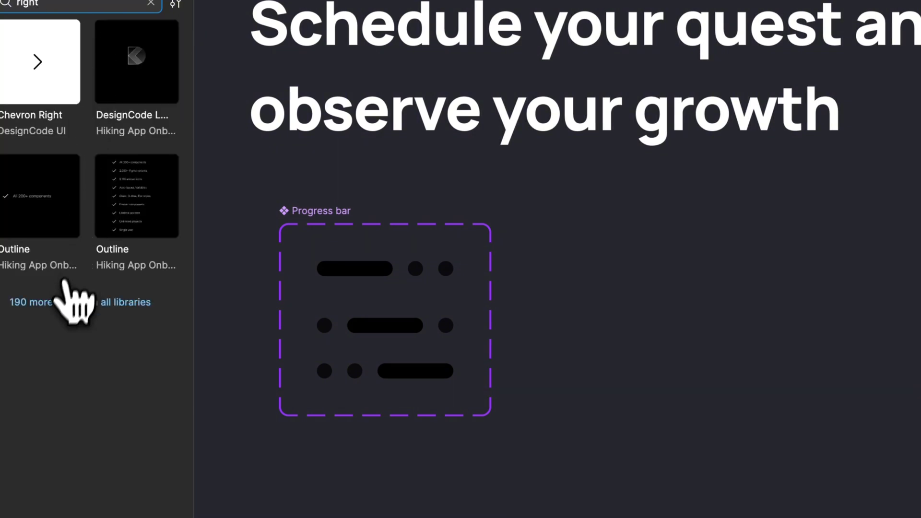
pyautogui.click(60, 298)
pyautogui.scroll(-6, 56, 305)
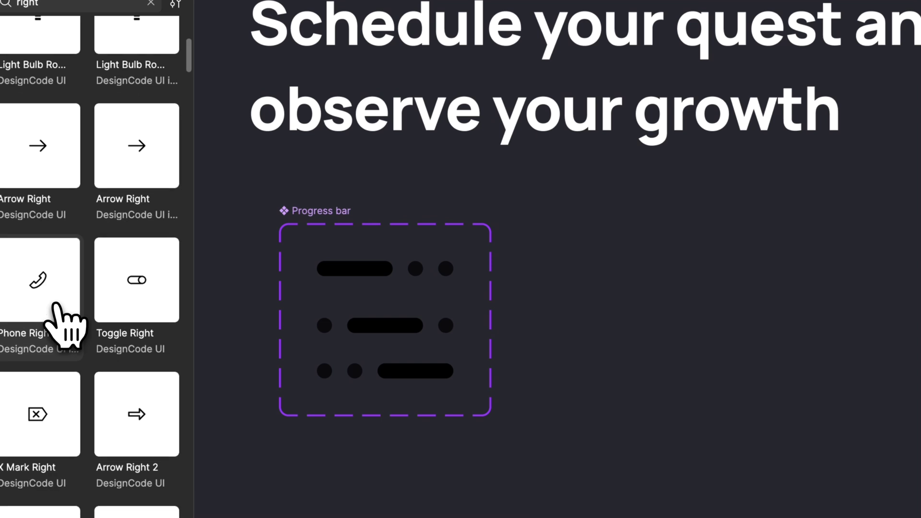
pyautogui.scroll(1, 58, 316)
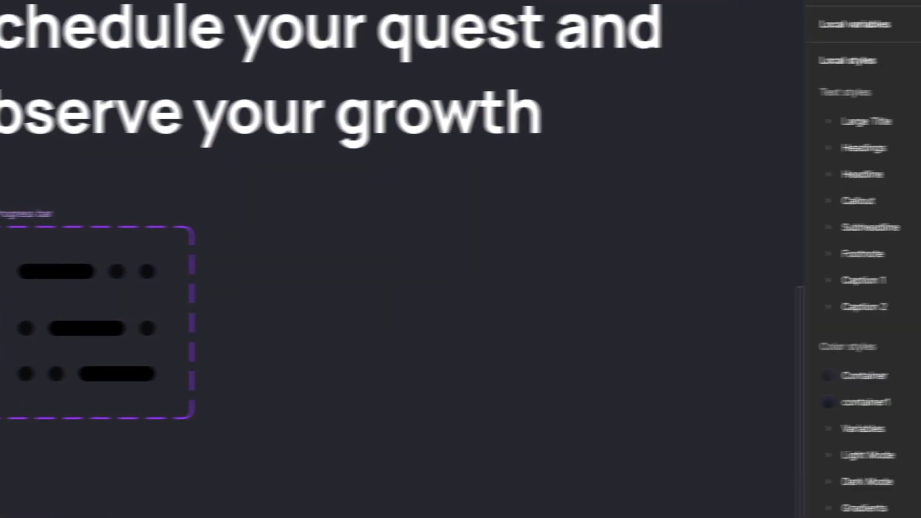
pyautogui.moveTo(336, 332); pyautogui.dragTo(378, 306)
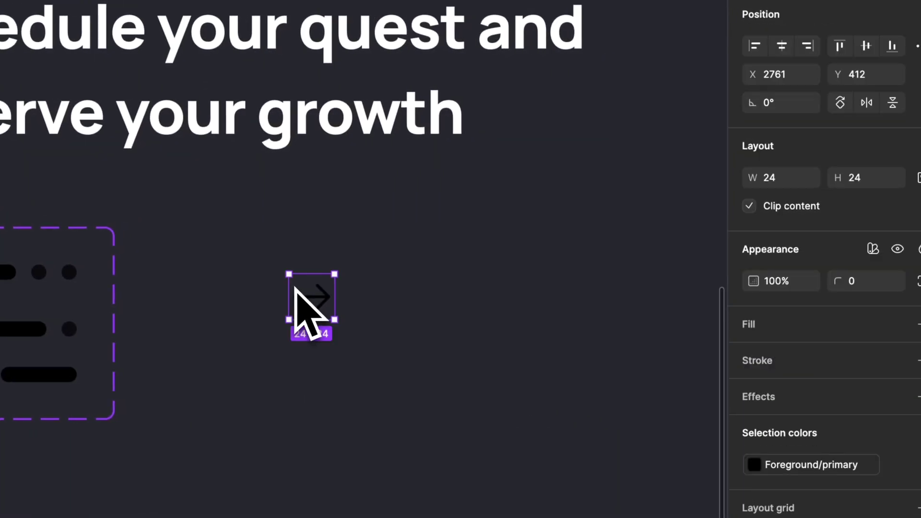
# Wrap the arrow icon in an auto layout frame with fixed width and height of 44
pyautogui.scroll(3, 372, 300)
pyautogui.scroll(3, 294, 287)
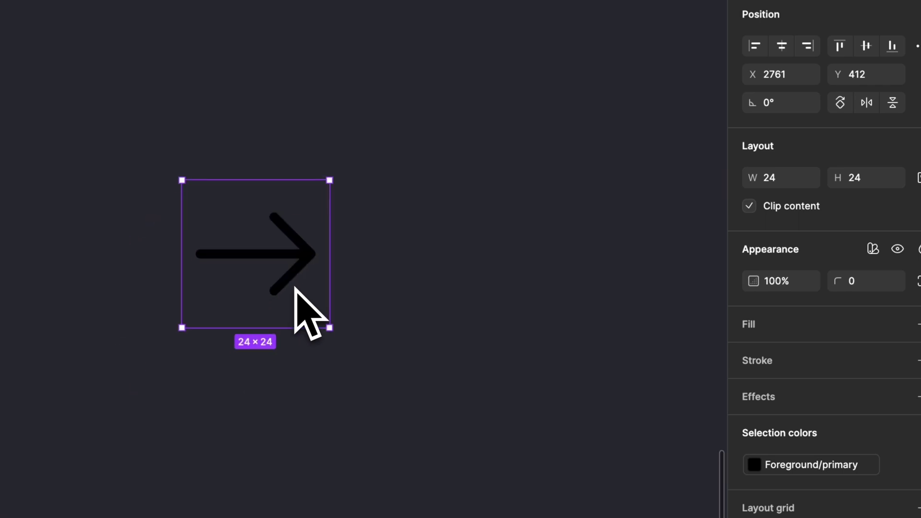
pyautogui.hotkey('shift', 'a')
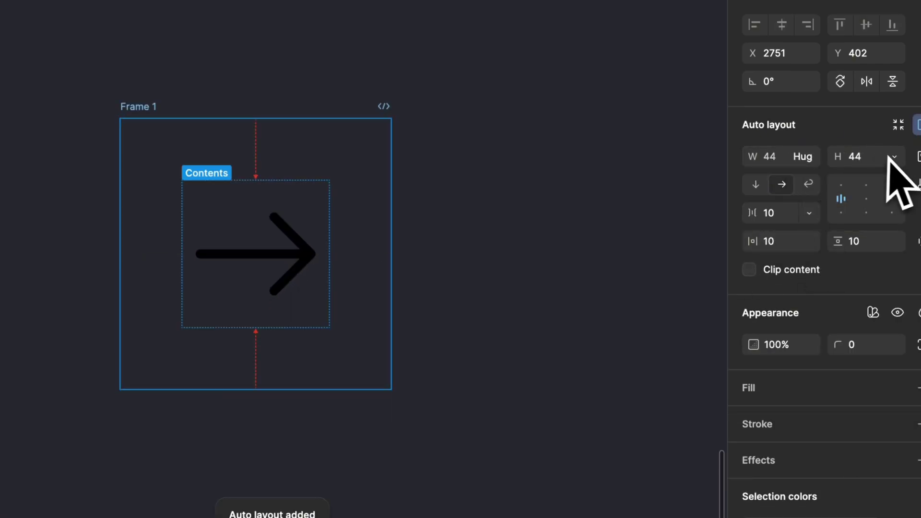
pyautogui.click(804, 157)
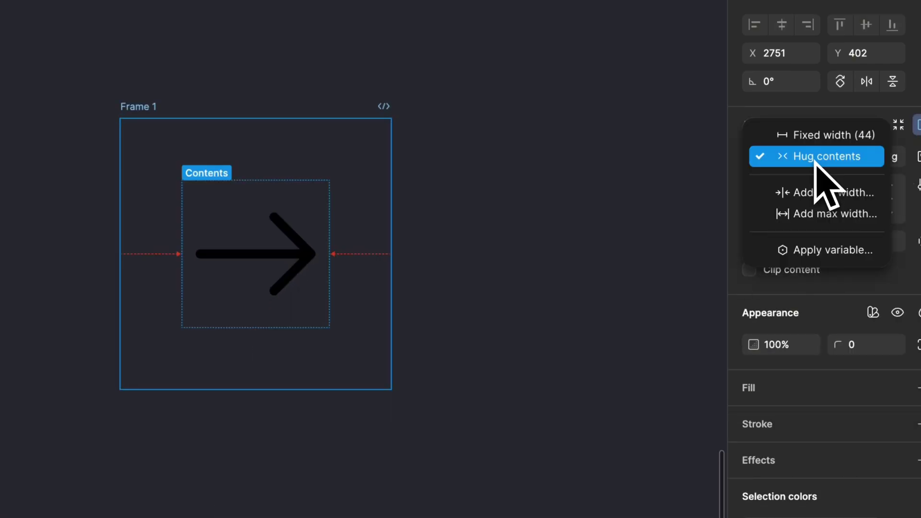
pyautogui.click(811, 135)
pyautogui.click(886, 155)
pyautogui.click(883, 138)
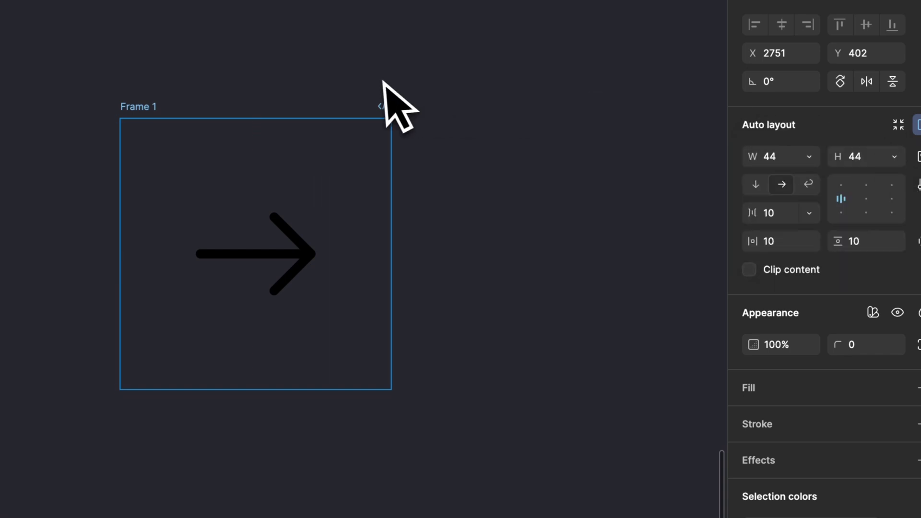
# Fill the arrow's frame with a linear gradient from F49500 at 0% to FD1905 at 100%
pyautogui.click(765, 391)
pyautogui.click(754, 420)
pyautogui.click(559, 136)
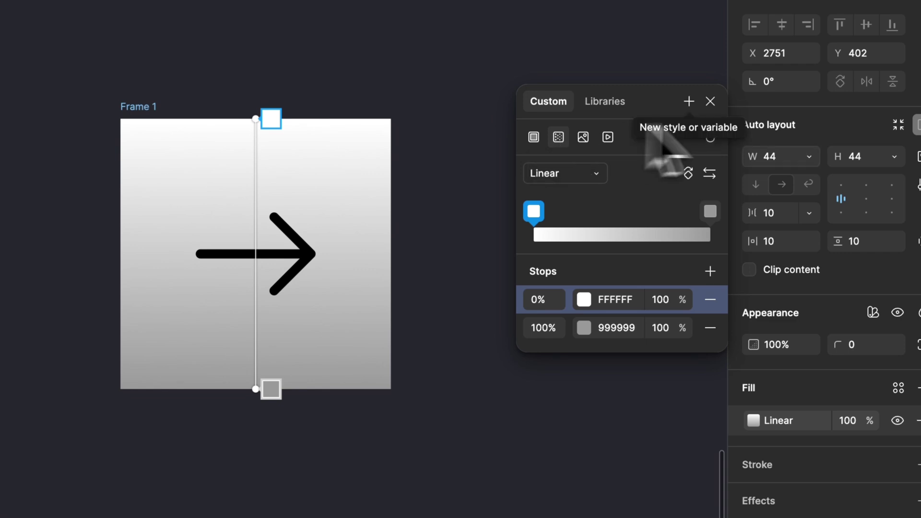
pyautogui.click(636, 303)
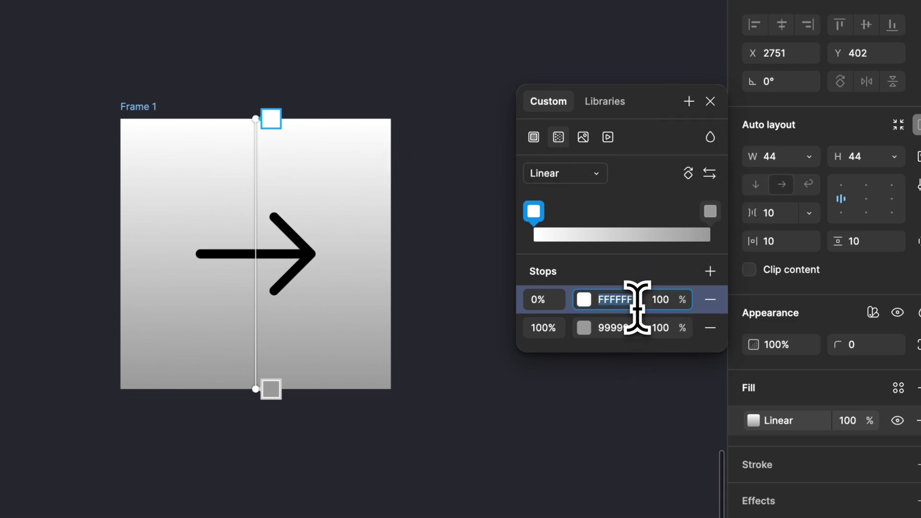
pyautogui.write('f49500')
pyautogui.click(634, 333)
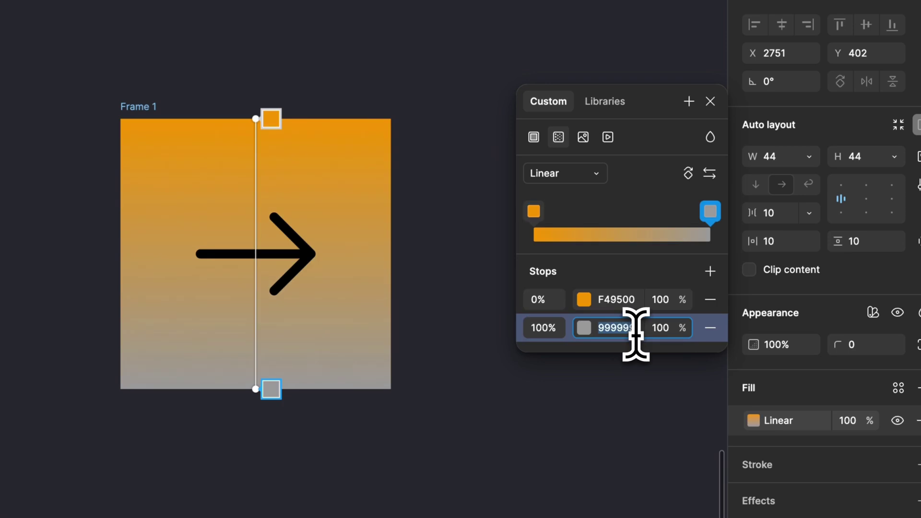
pyautogui.write('fd1905')
pyautogui.press('Return')
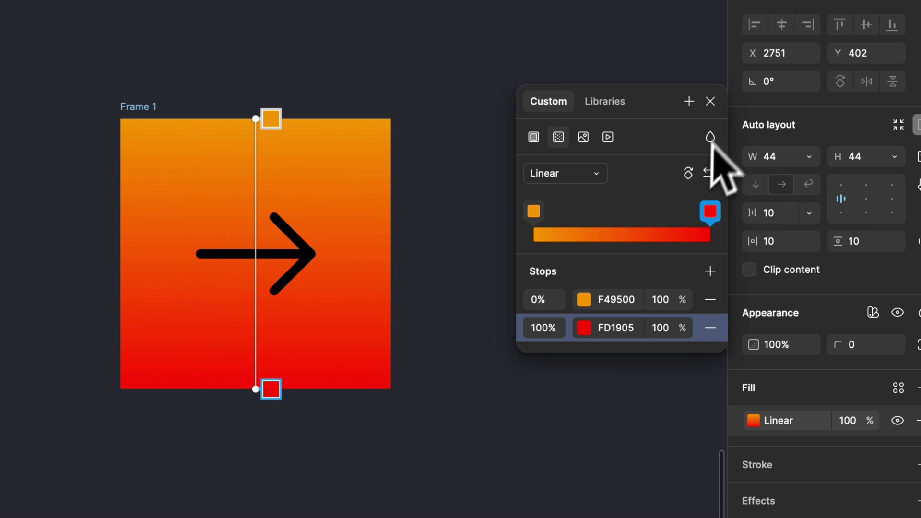
pyautogui.click(711, 101)
# Set the arrow icon's Colors variable mode from this file to Dark
pyautogui.press('Return')
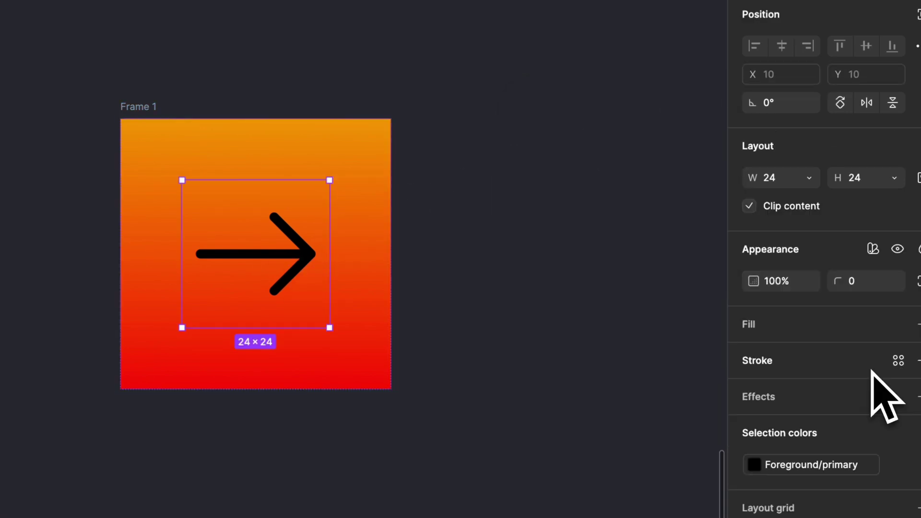
pyautogui.click(877, 252)
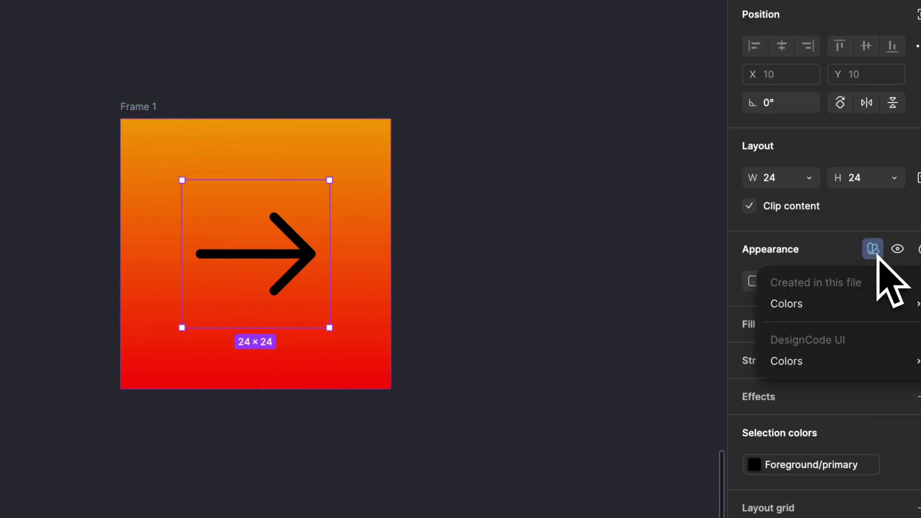
pyautogui.moveTo(816, 299)
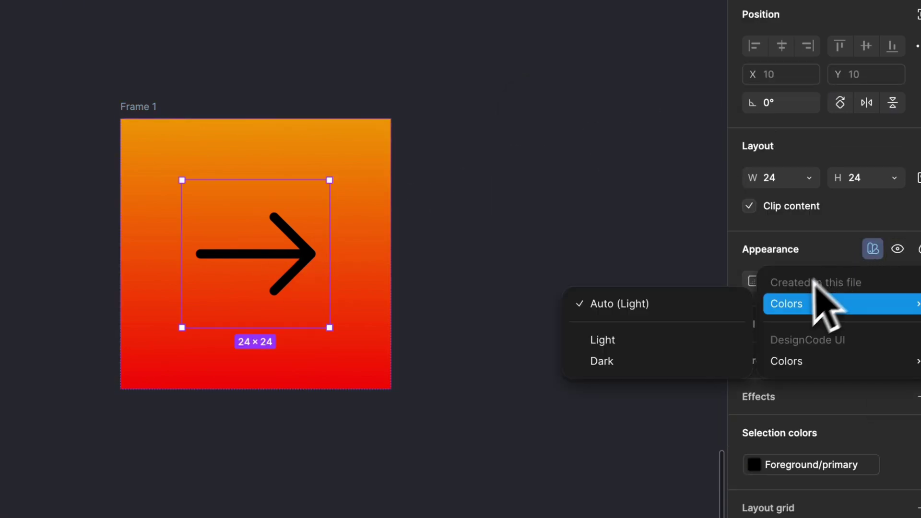
pyautogui.click(667, 363)
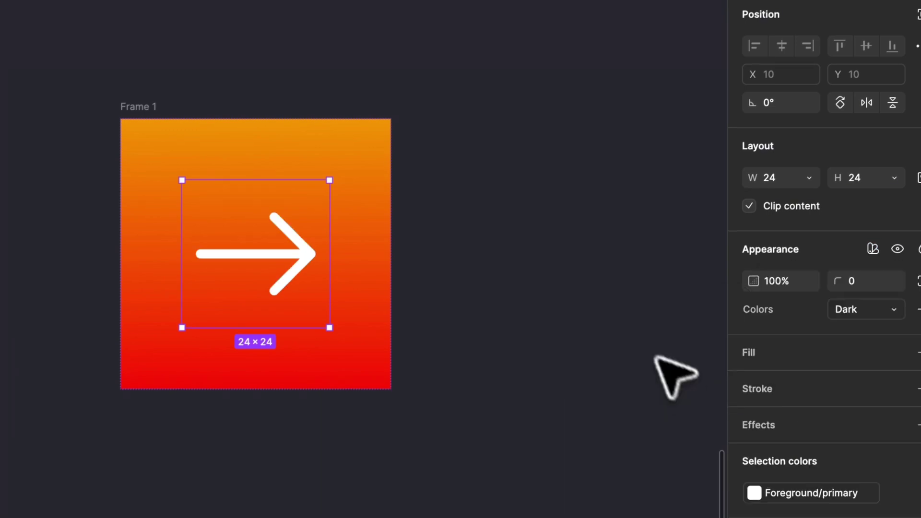
# Set the gradient arrow frame's corner radius to 99 and rename the frame Button
pyautogui.press('Escape')
pyautogui.click(873, 351)
pyautogui.write('99')
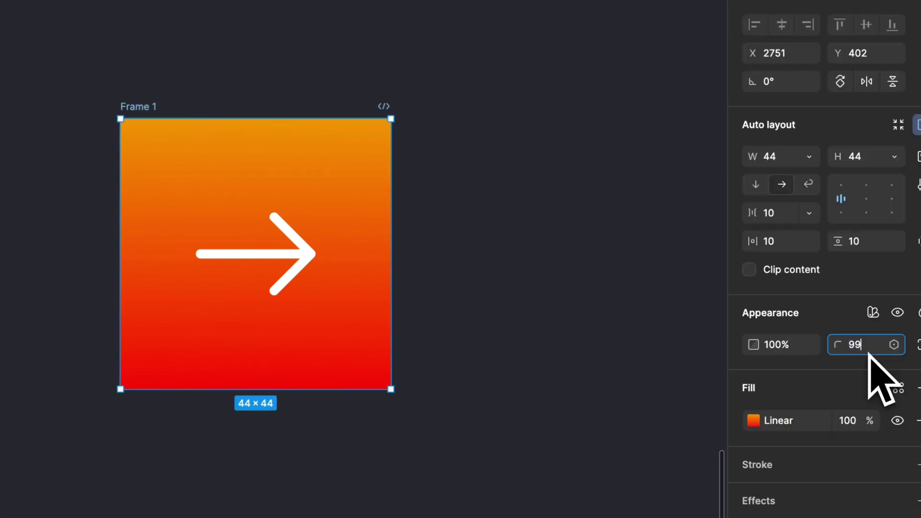
pyautogui.press('Return')
pyautogui.doubleClick(135, 107)
pyautogui.write('Button')
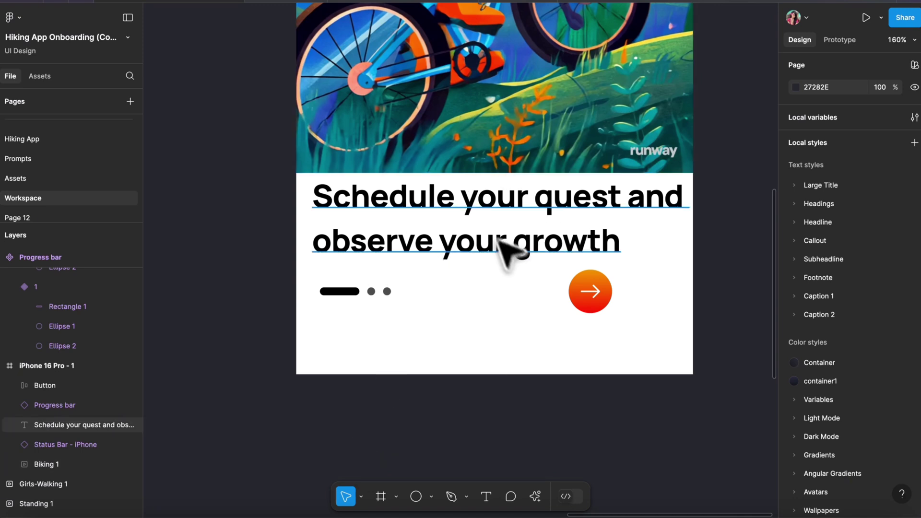
# Wrap the progress bar and arrow button on the phone screen in an auto layout frame named Navigation
pyautogui.click(379, 293)
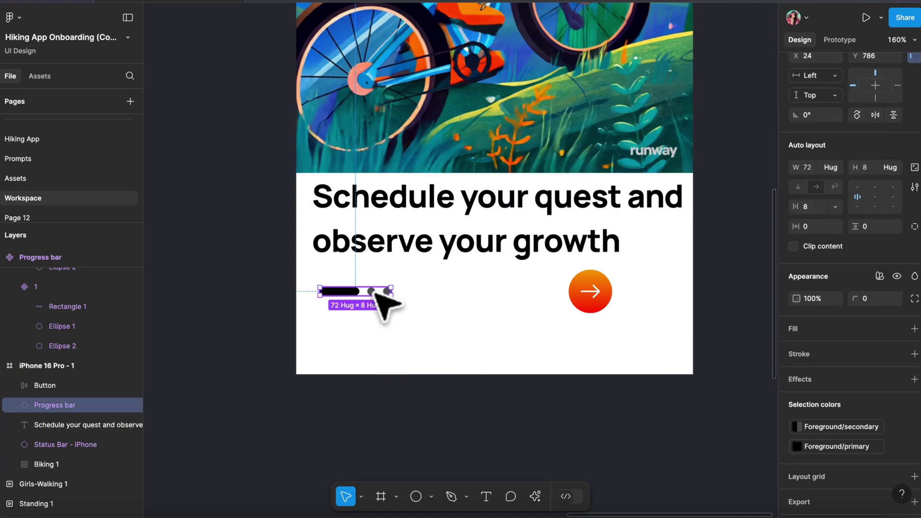
pyautogui.click(597, 283)
pyautogui.click(421, 202)
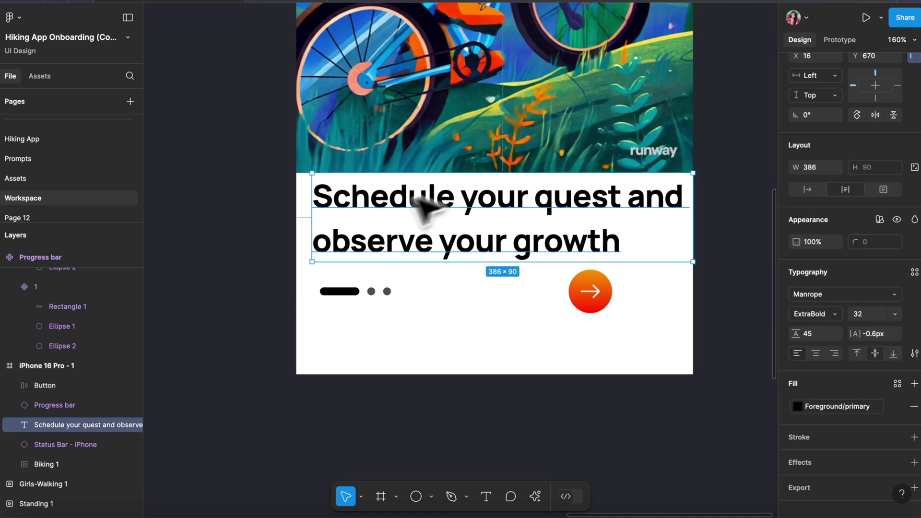
pyautogui.click(361, 293)
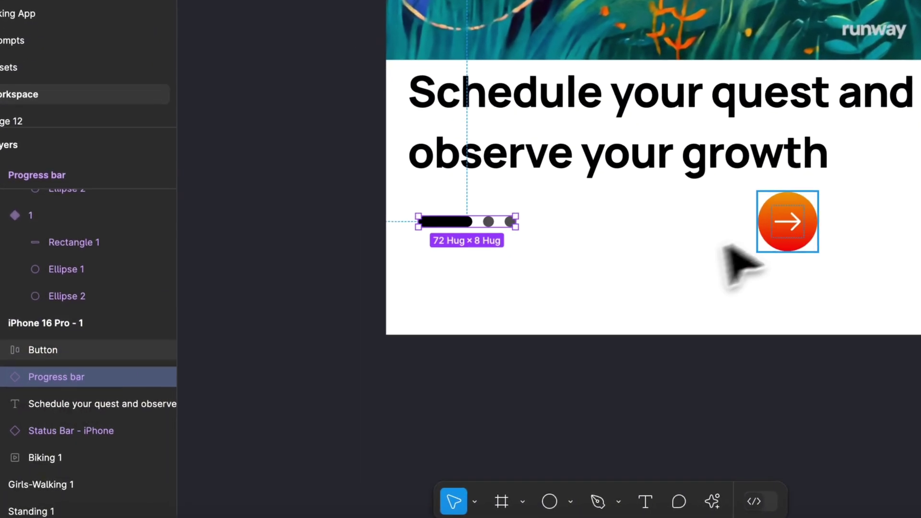
pyautogui.keyDown('shift'); pyautogui.click(811, 217); pyautogui.keyUp('shift')
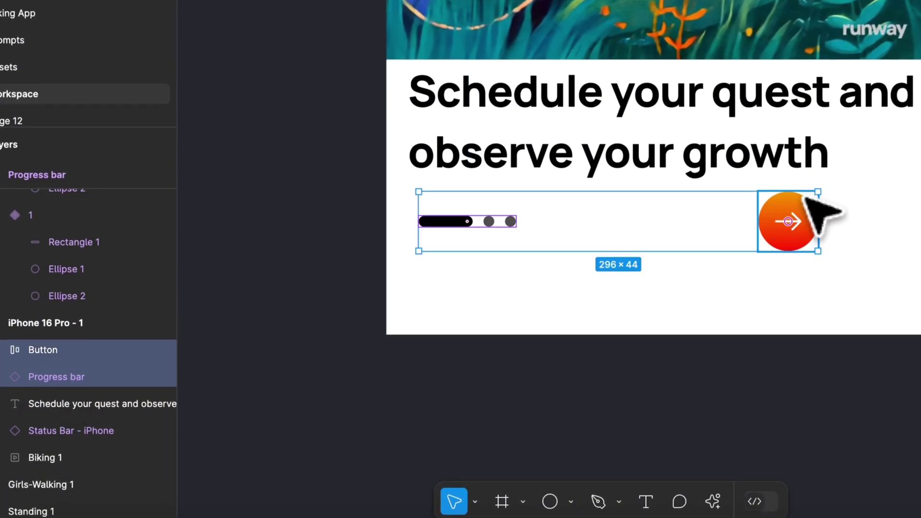
pyautogui.hotkey('shift', 'a')
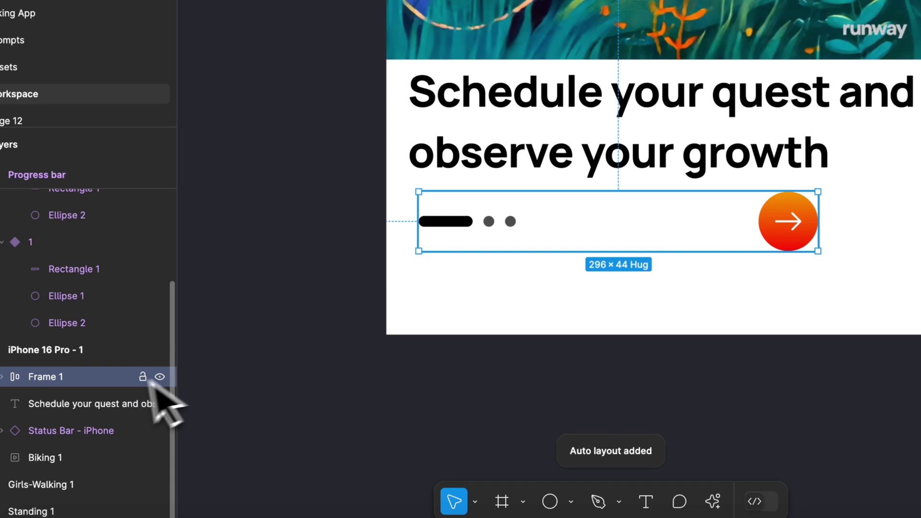
pyautogui.doubleClick(93, 377)
pyautogui.write('Naviga')
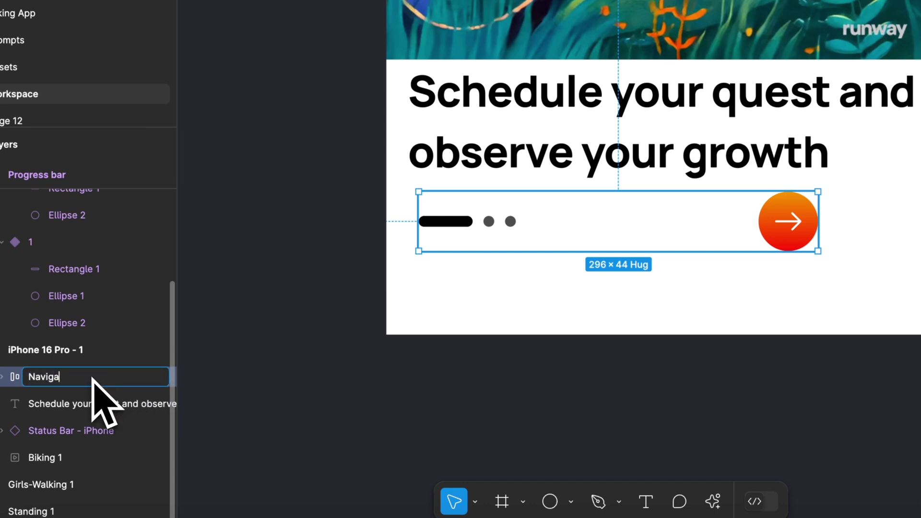
pyautogui.write('tion')
pyautogui.press('Return')
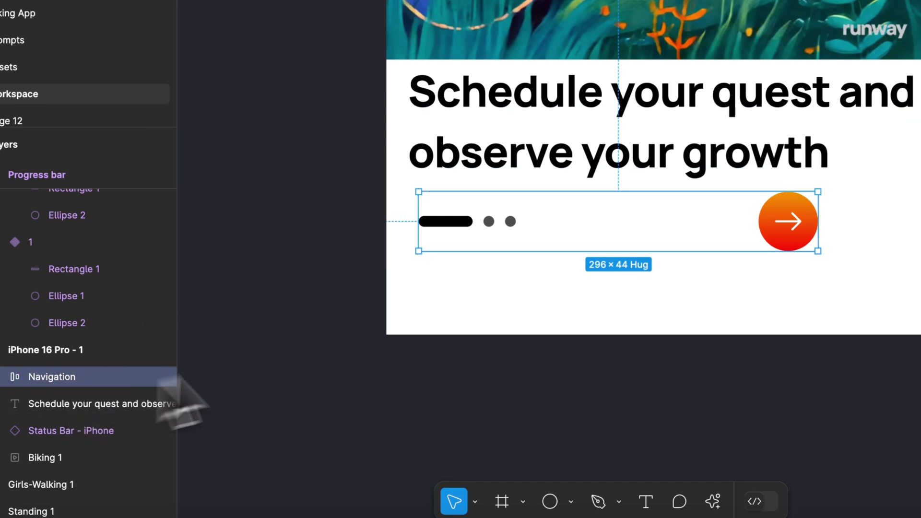
# Wrap the heading and Navigation row in an auto layout frame 402 wide and centre it horizontally on the phone screen
pyautogui.keyDown('shift'); pyautogui.click(50, 404); pyautogui.keyUp('shift')
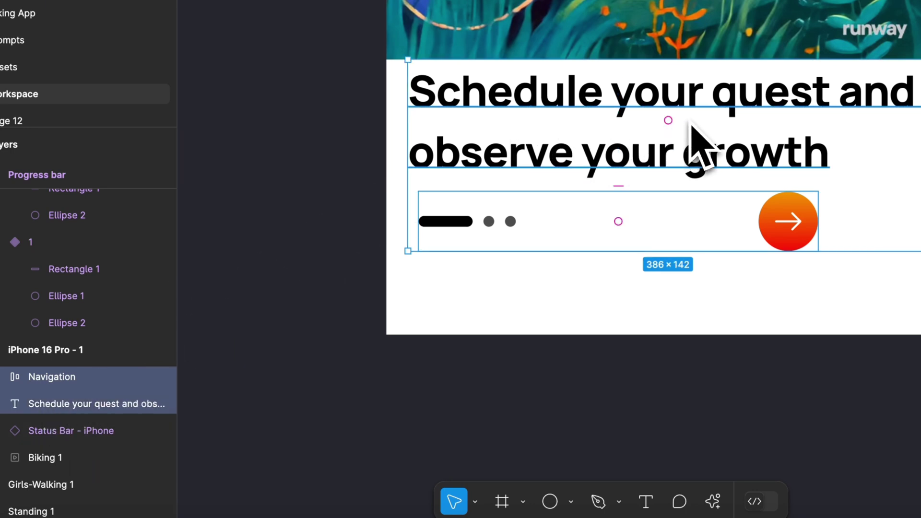
pyautogui.hotkey('shift', 'a')
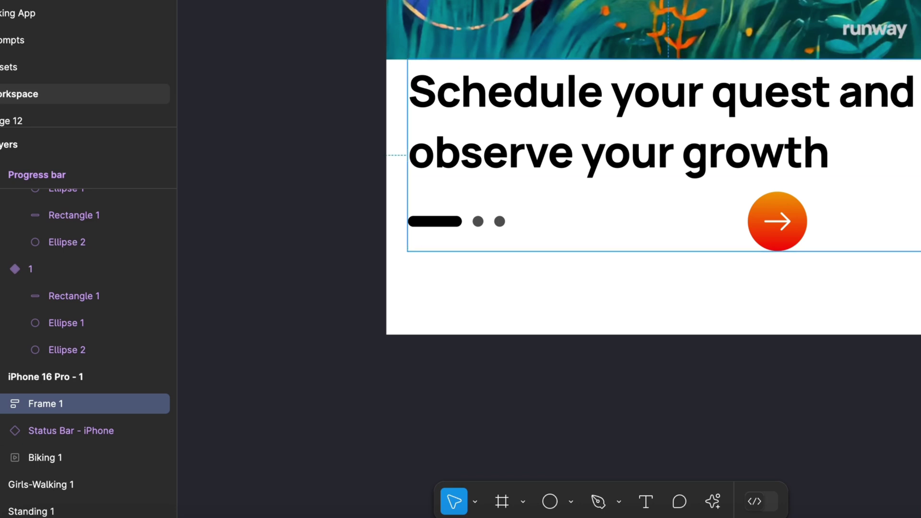
pyautogui.click(831, 150)
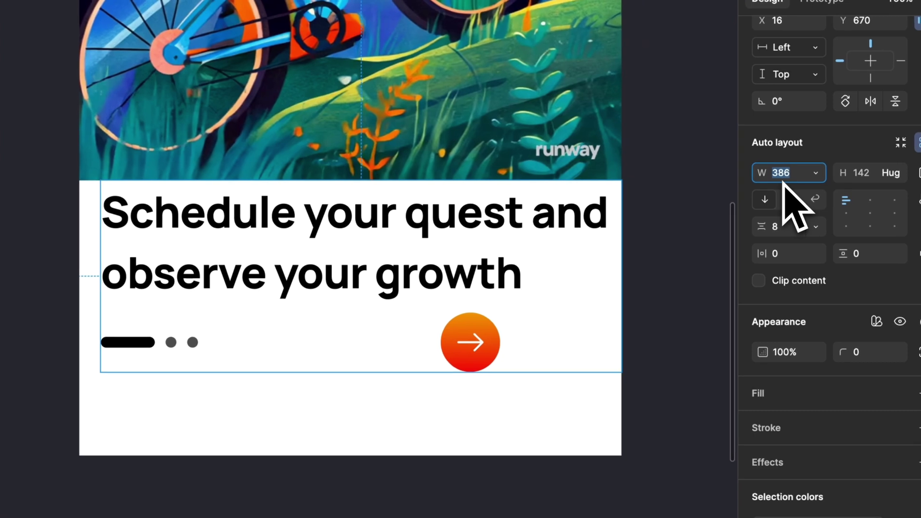
pyautogui.write('40')
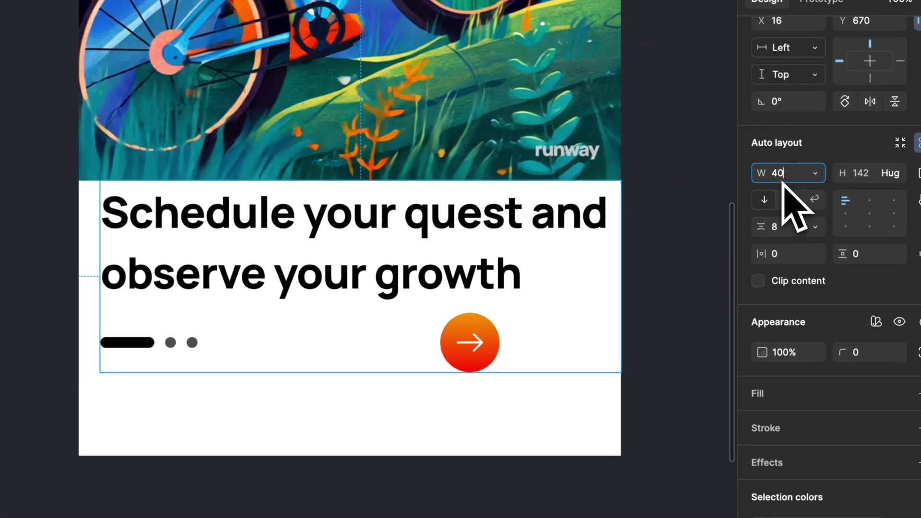
pyautogui.write('2')
pyautogui.press('Return')
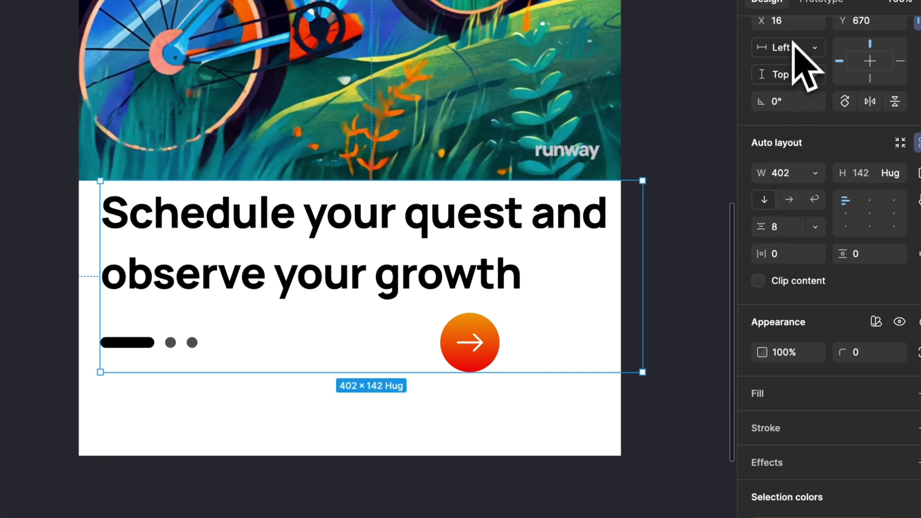
pyautogui.scroll(5, 797, 216)
pyautogui.click(790, 101)
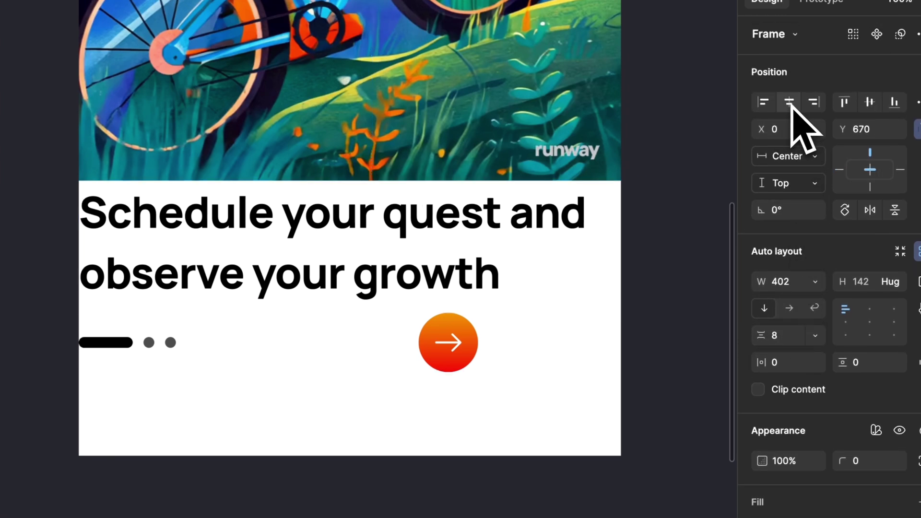
# Set the content frame's height to 300 and align it to the phone screen's bottom edge
pyautogui.click(867, 283)
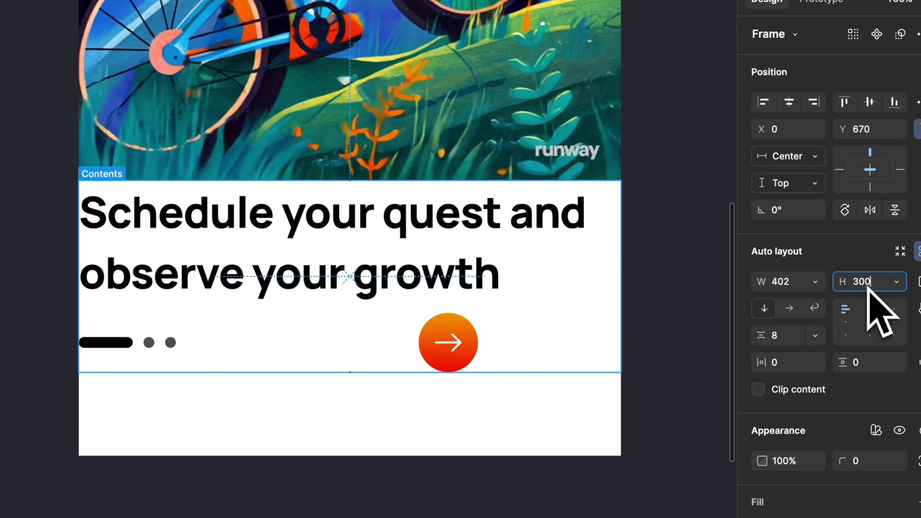
pyautogui.press('Return')
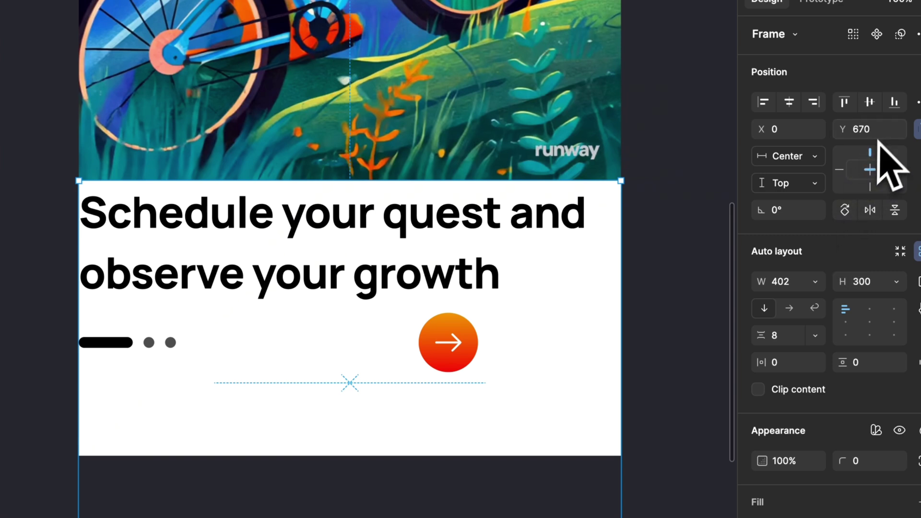
pyautogui.click(895, 106)
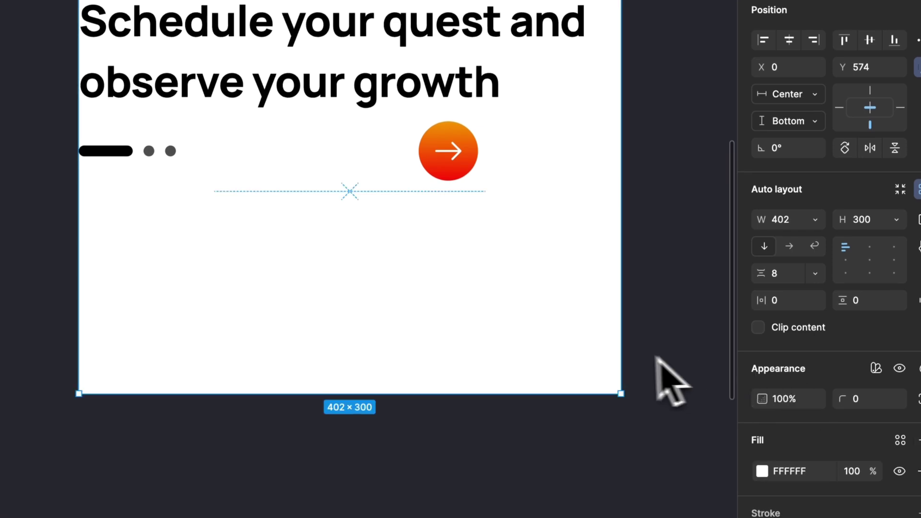
# Set the content frame's horizontal and vertical padding to 16 and the gap between its items to 24
pyautogui.scroll(3, 648, 379)
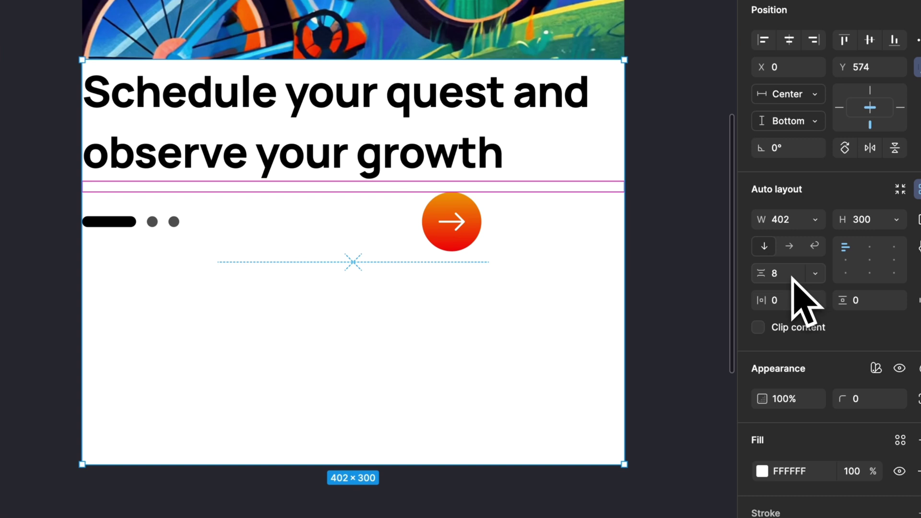
pyautogui.click(781, 307)
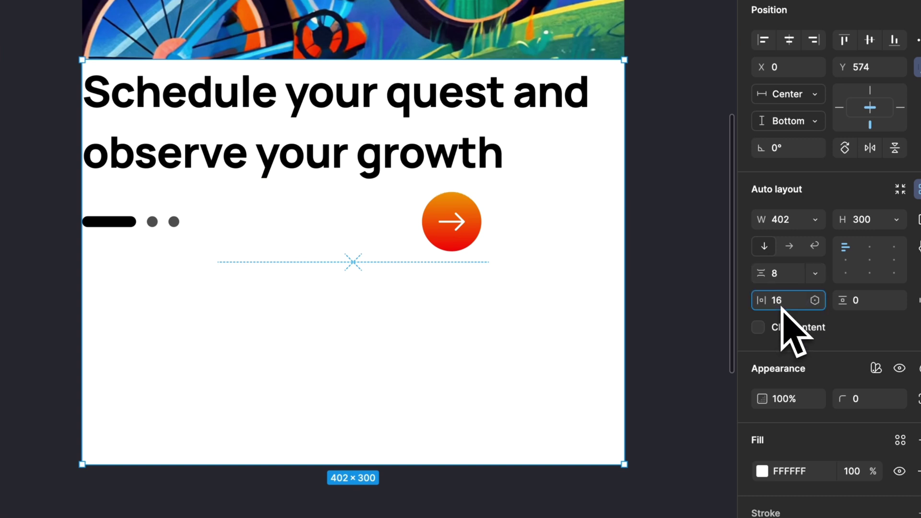
pyautogui.press('Return')
pyautogui.click(866, 301)
pyautogui.write('1')
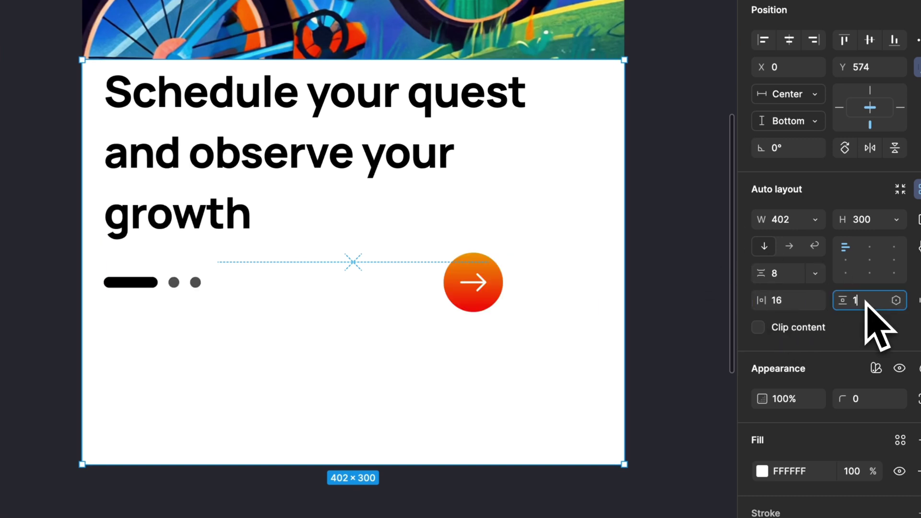
pyautogui.write('6')
pyautogui.press('Return')
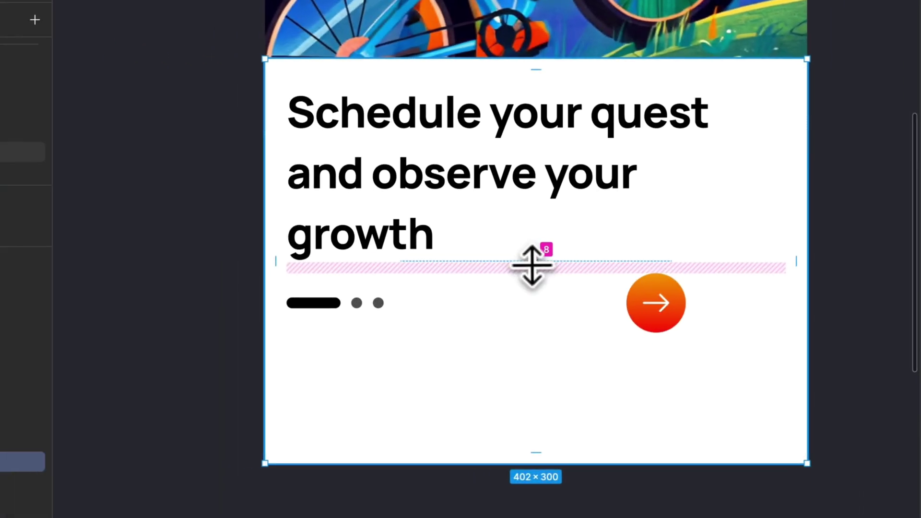
pyautogui.press('Return')
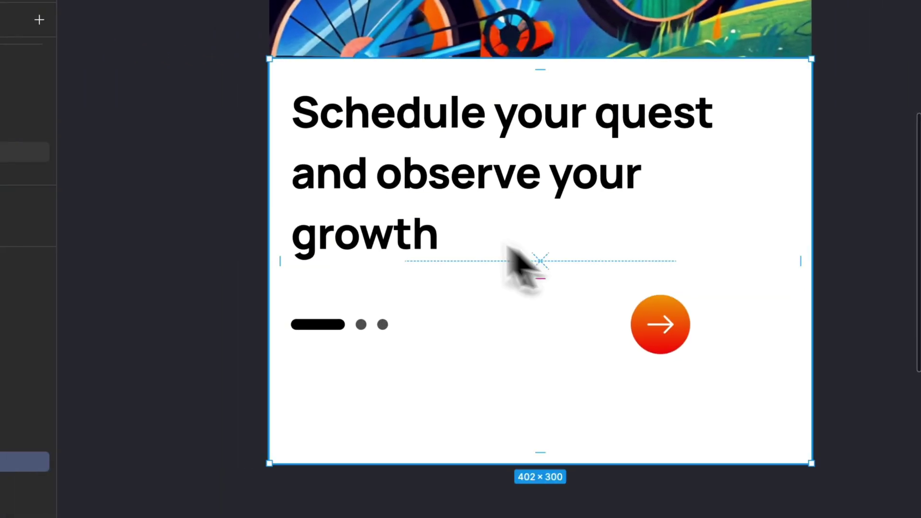
# Make the Navigation row fill the width of the content frame
pyautogui.click(566, 332)
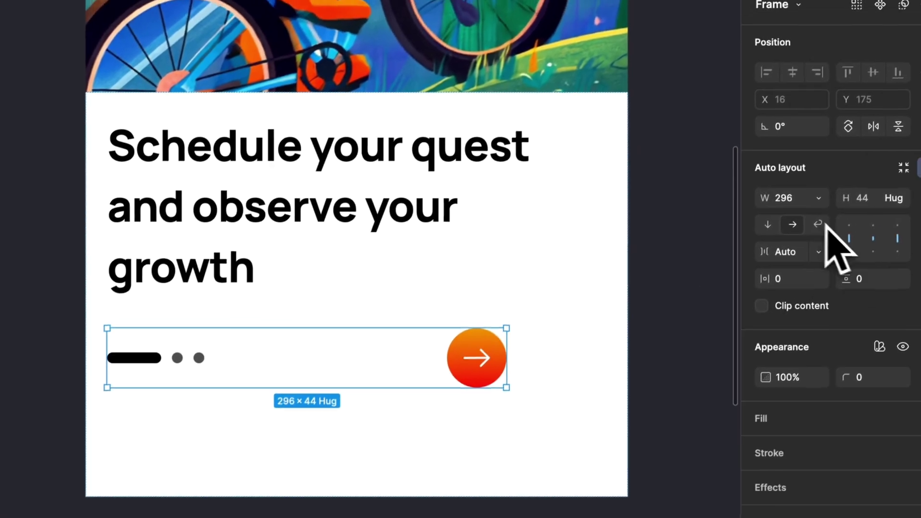
pyautogui.click(817, 202)
pyautogui.click(822, 241)
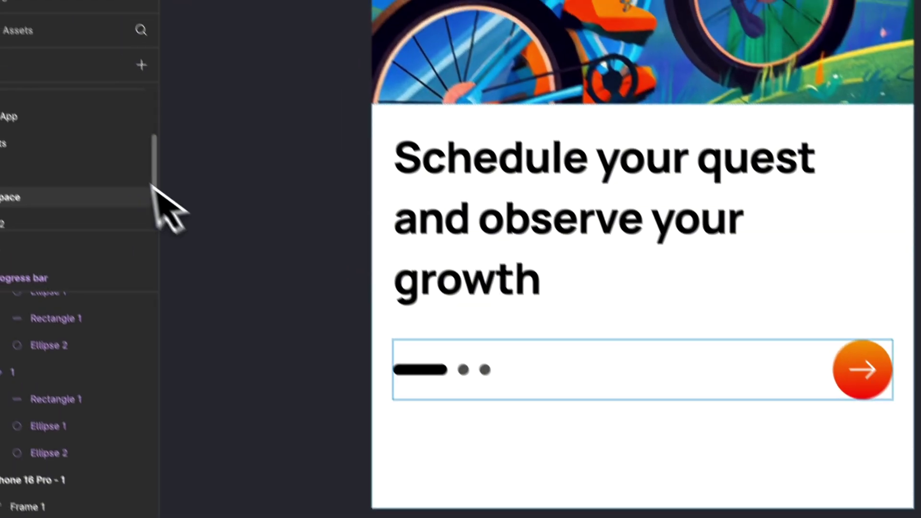
# Place the Home Indicator asset in the content frame with absolute positioning and align it to the bottom centre
pyautogui.click(18, 31)
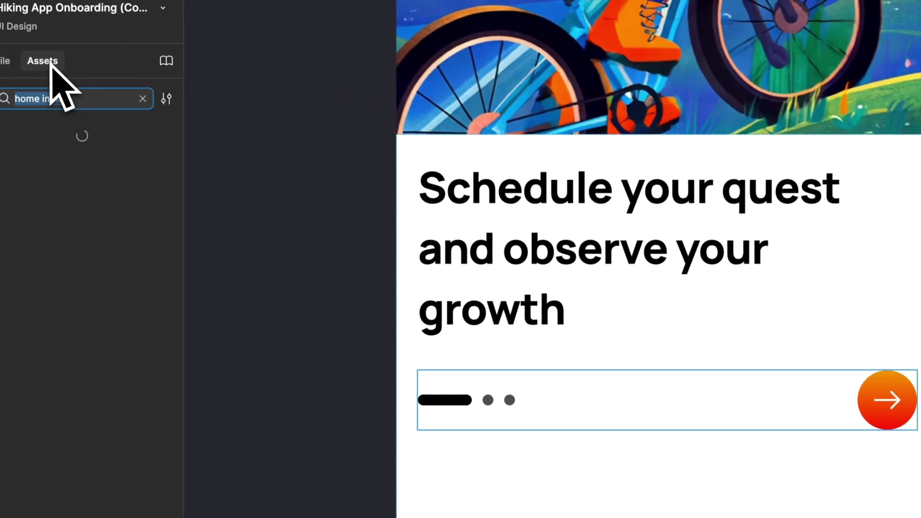
pyautogui.moveTo(45, 191); pyautogui.dragTo(599, 517)
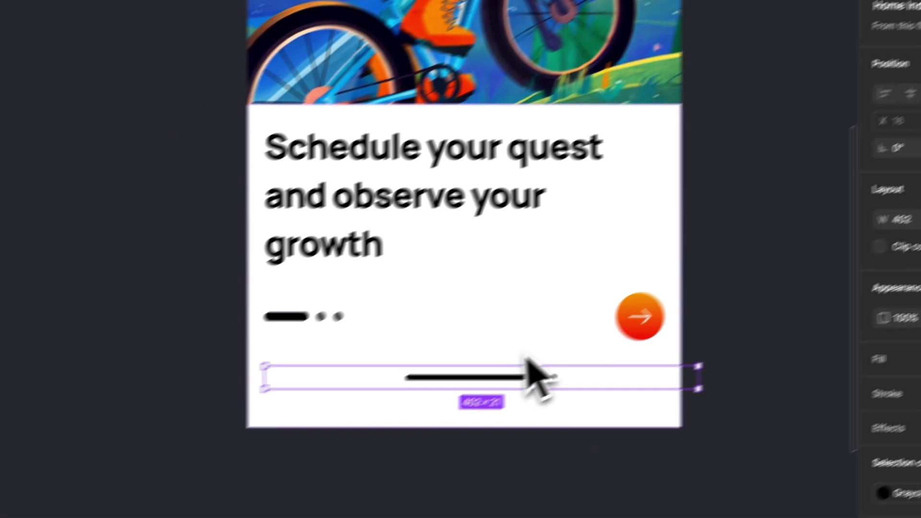
pyautogui.moveTo(528, 380); pyautogui.dragTo(506, 393)
pyautogui.click(8, 58)
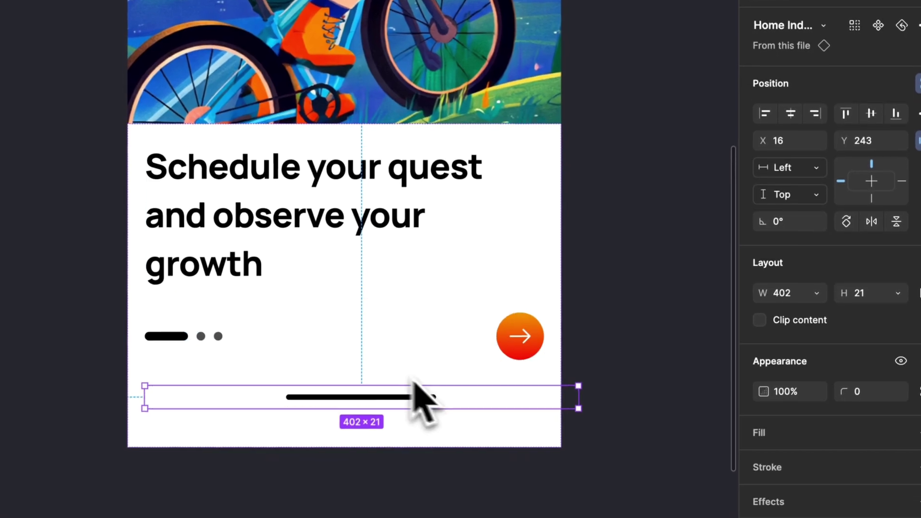
pyautogui.click(895, 159)
pyautogui.click(790, 145)
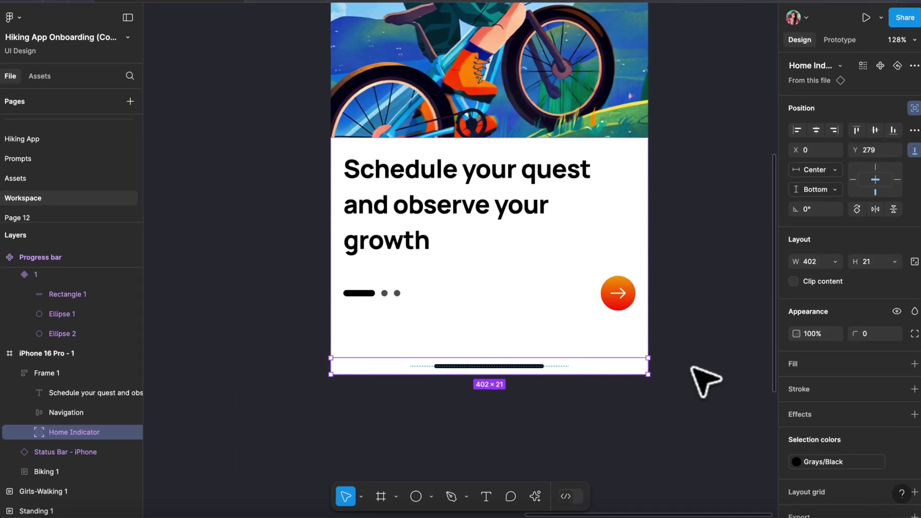
# Set the content frame's vertical padding, horizontal padding and gap between items to 32
pyautogui.hotkey('shift', 'Return')
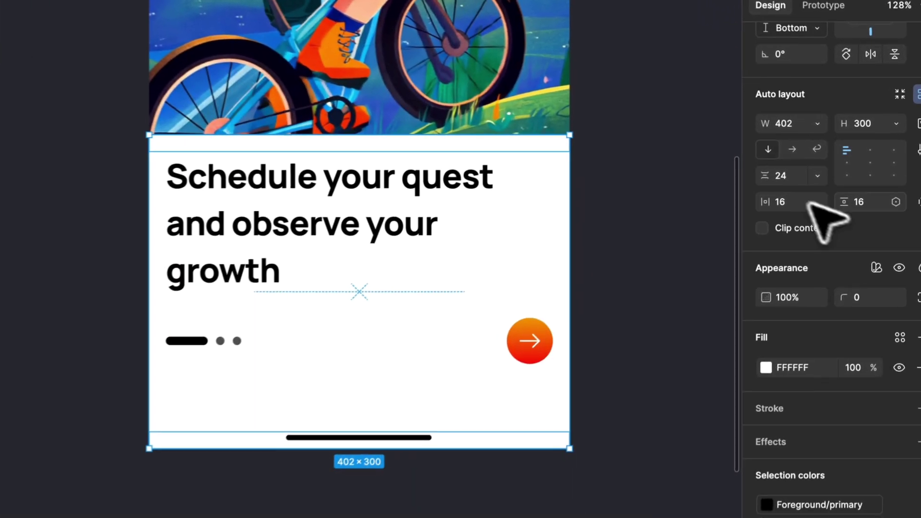
pyautogui.click(874, 204)
pyautogui.write('32')
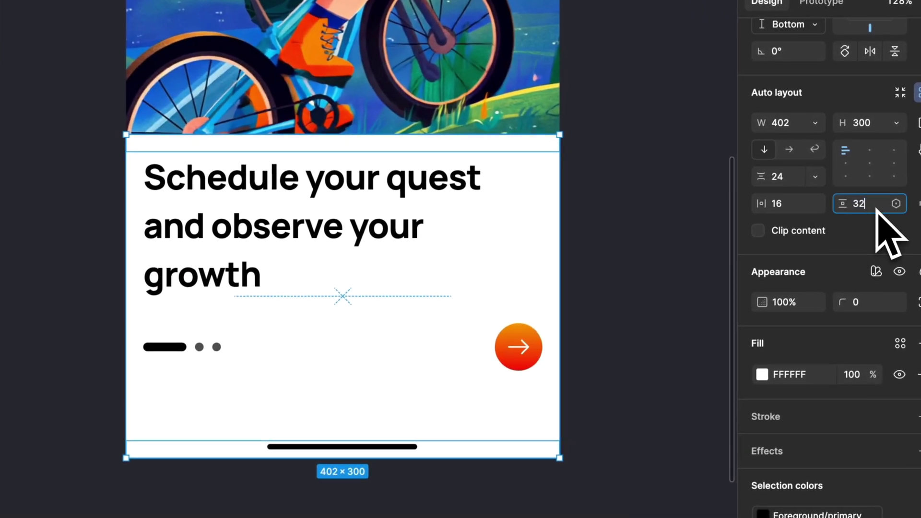
pyautogui.press('Return')
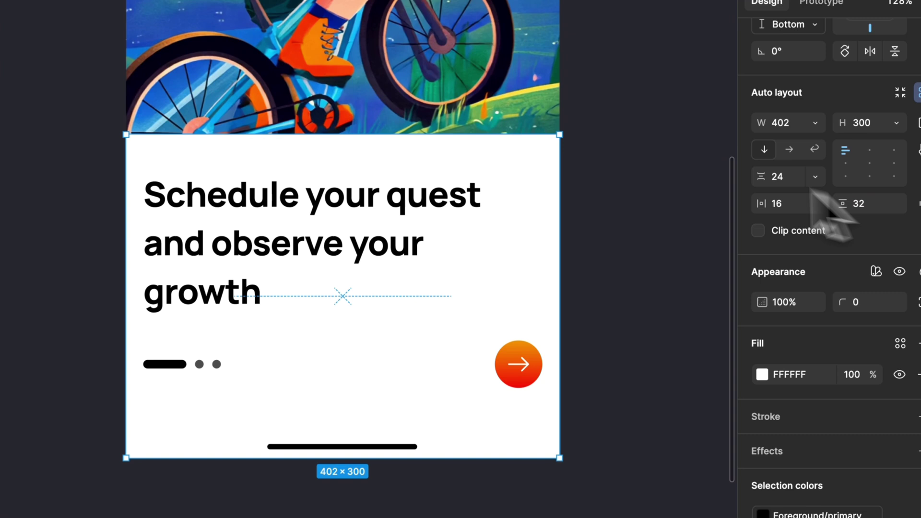
pyautogui.click(793, 207)
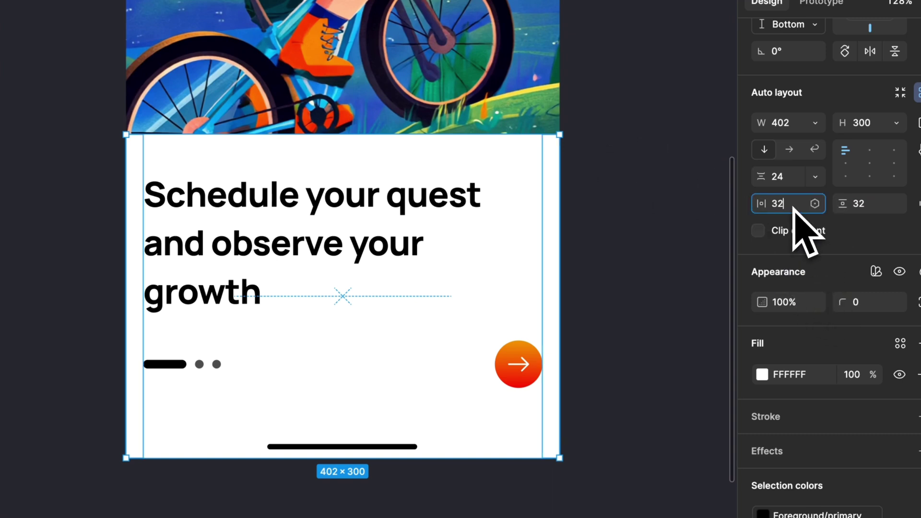
pyautogui.press('Return')
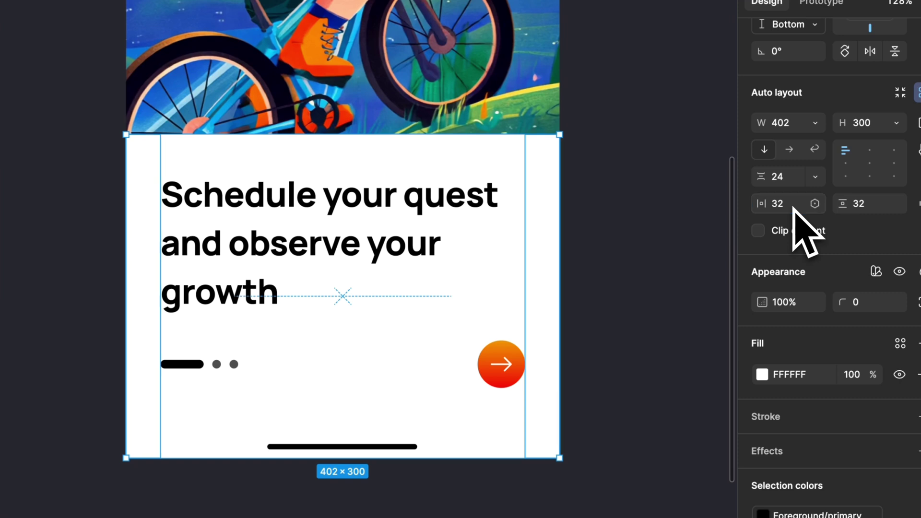
pyautogui.click(791, 182)
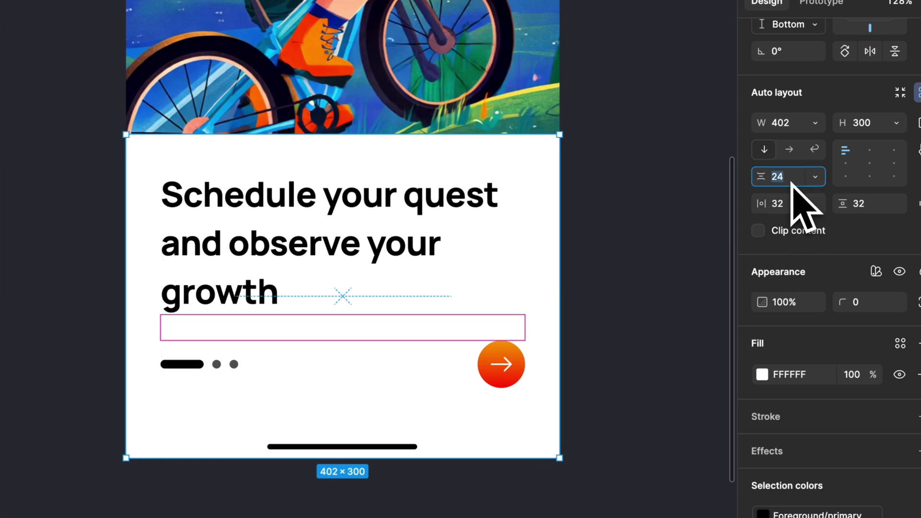
pyautogui.press('Return')
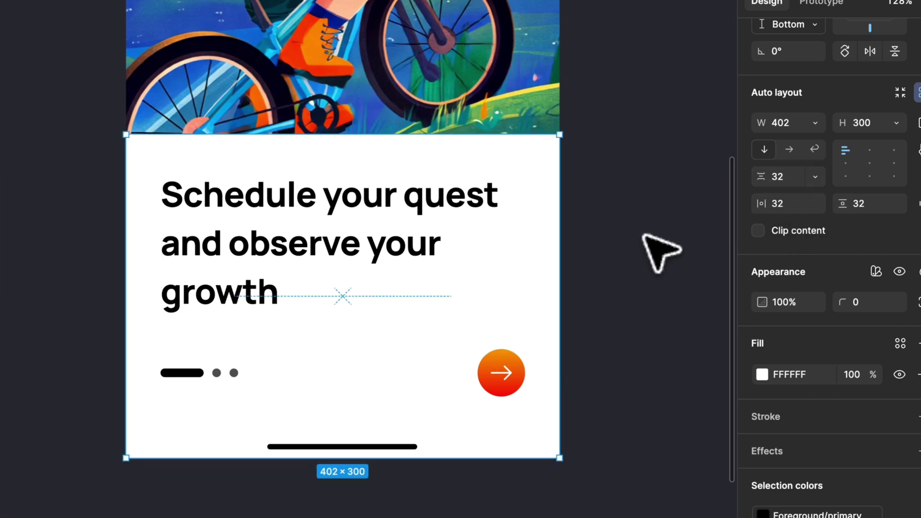
pyautogui.click(642, 233)
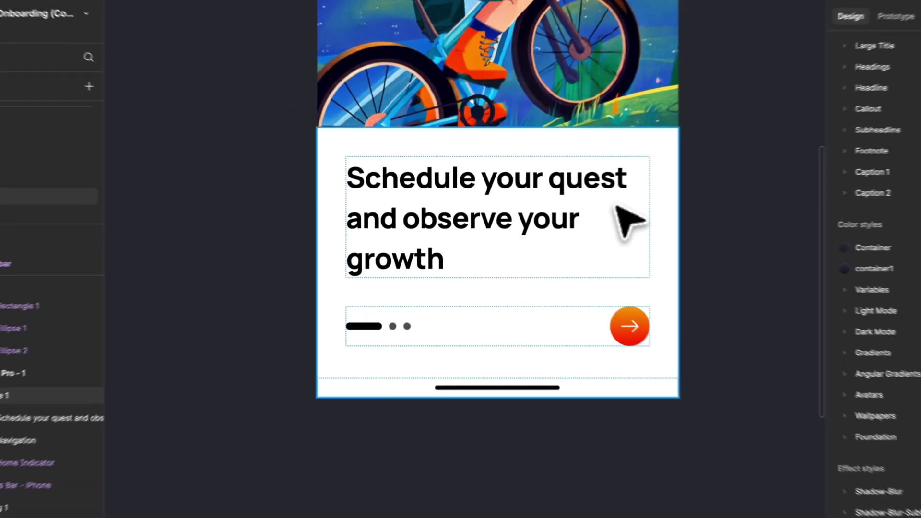
pyautogui.scroll(-5, 725, 260)
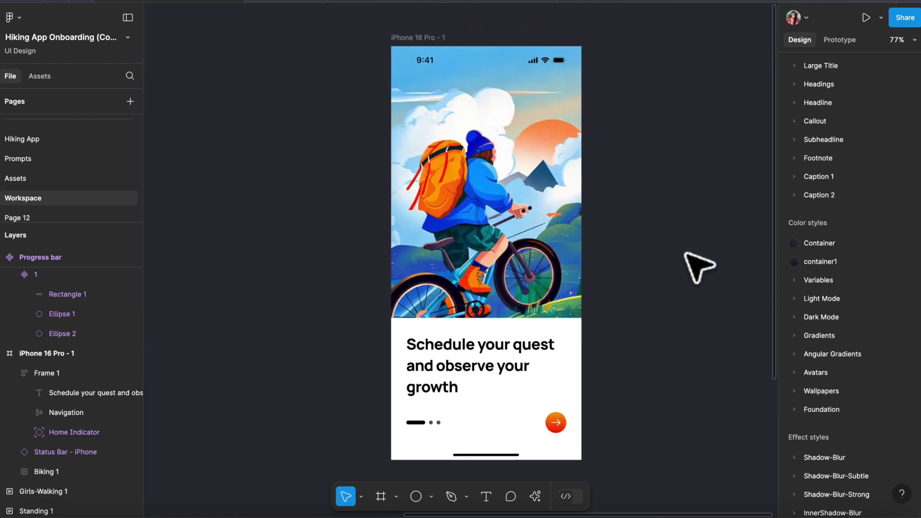
pyautogui.hscroll(2, 700, 267)
pyautogui.scroll(-1, 699, 266)
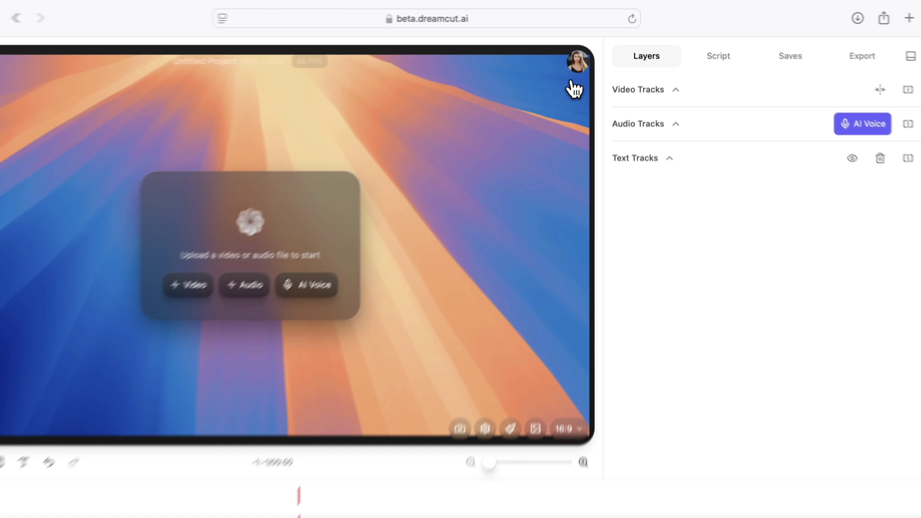
# Switch to Dreamcut, open its AI video generator and upload Image 3.jpg as the source image
pyautogui.click(577, 62)
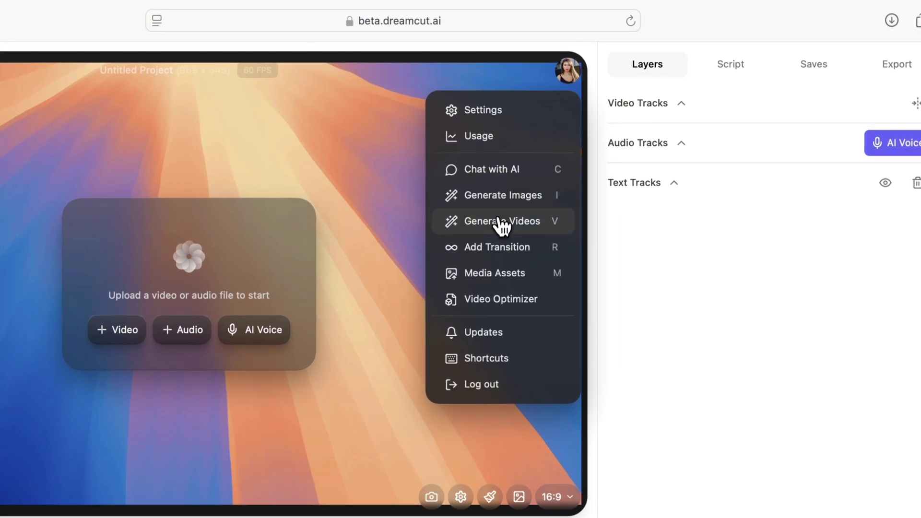
pyautogui.click(500, 220)
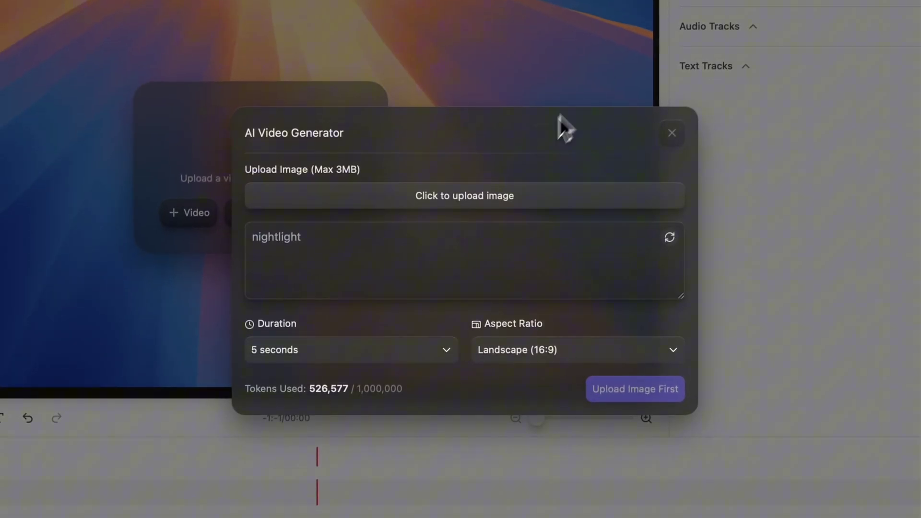
pyautogui.click(505, 205)
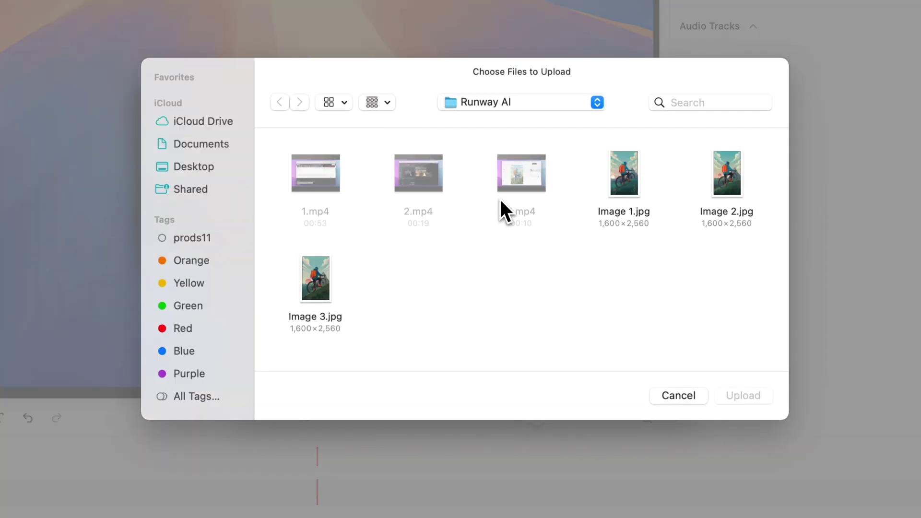
pyautogui.click(313, 280)
pyautogui.click(742, 395)
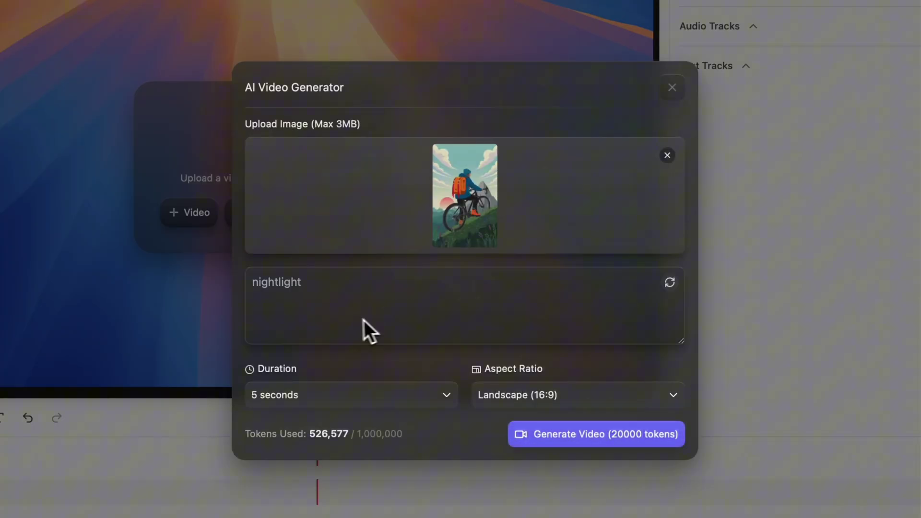
# Enter the video prompt "A men cycling in the mountains to see the sunrise"
pyautogui.click(409, 309)
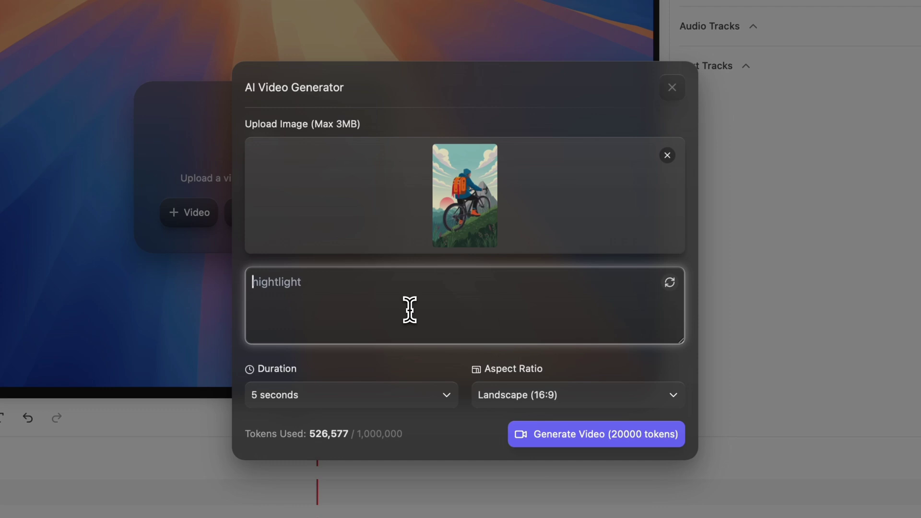
pyautogui.write('A men p')
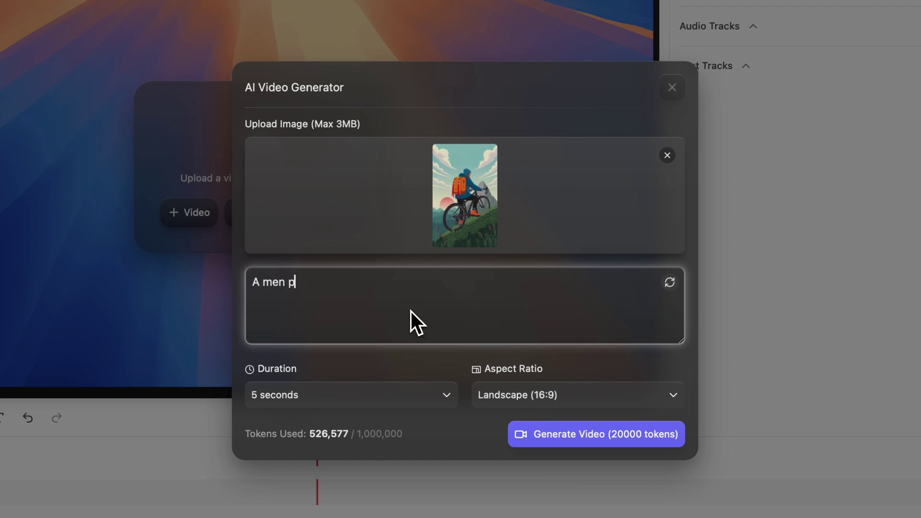
pyautogui.write('ushed')
pyautogui.press('BackSpace')
pyautogui.press('BackSpace')
pyautogui.press('BackSpace')
pyautogui.press('BackSpace')
pyautogui.press('BackSpace')
pyautogui.press('BackSpace')
pyautogui.press('BackSpace')
pyautogui.write('cycling in the mountains')
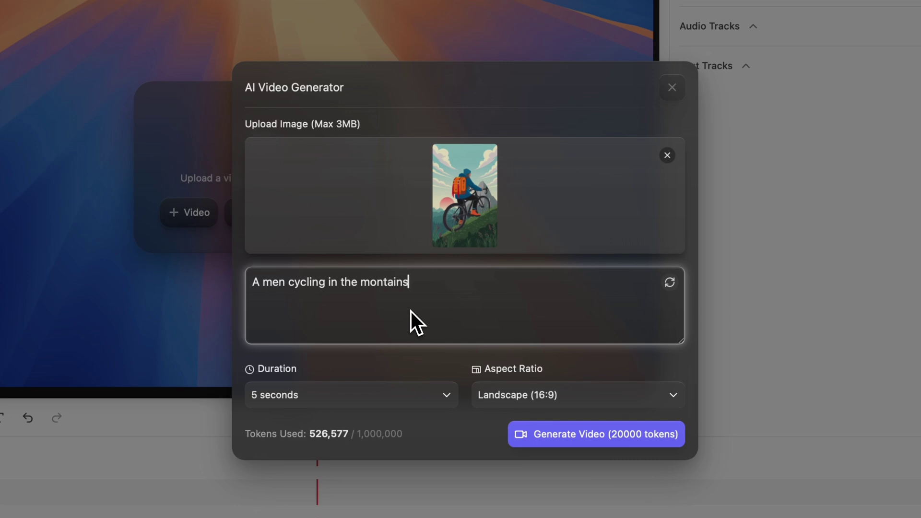
pyautogui.write(' to see the sunrise')
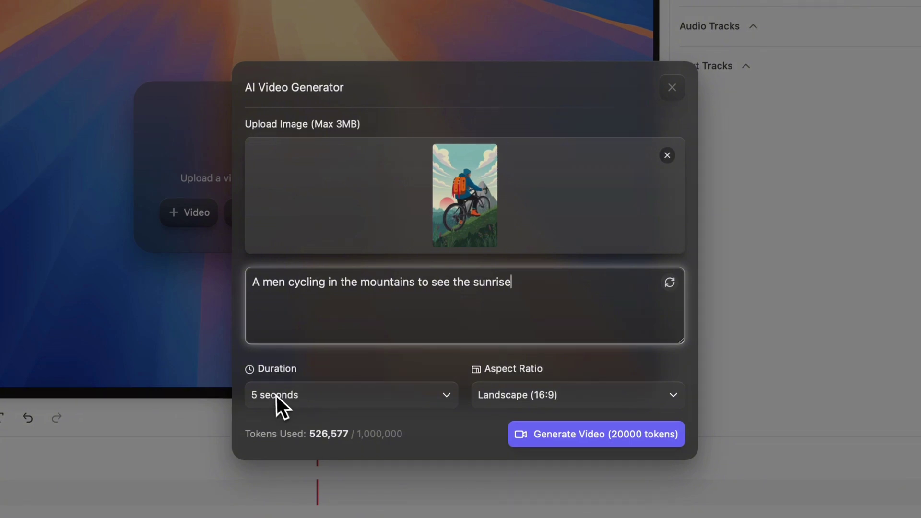
# Set the video's aspect ratio to Portrait (9:16) and generate the video
pyautogui.click(518, 397)
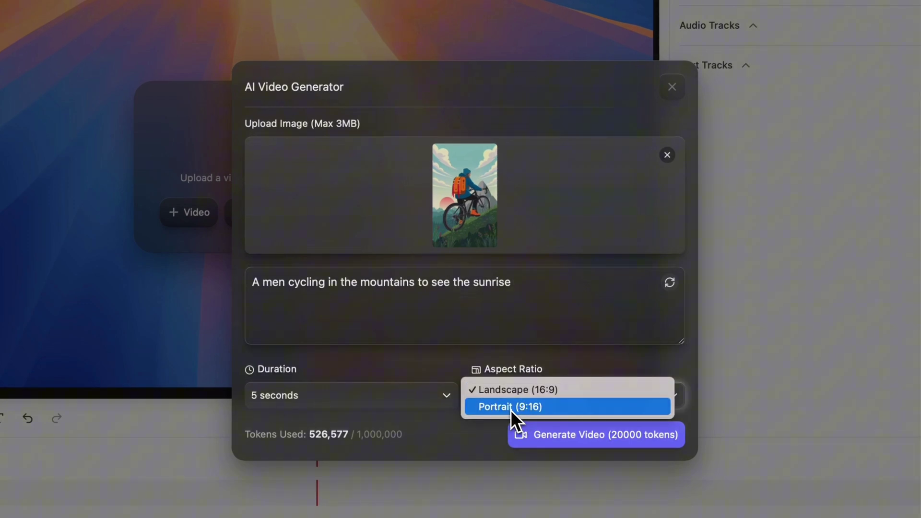
pyautogui.click(511, 409)
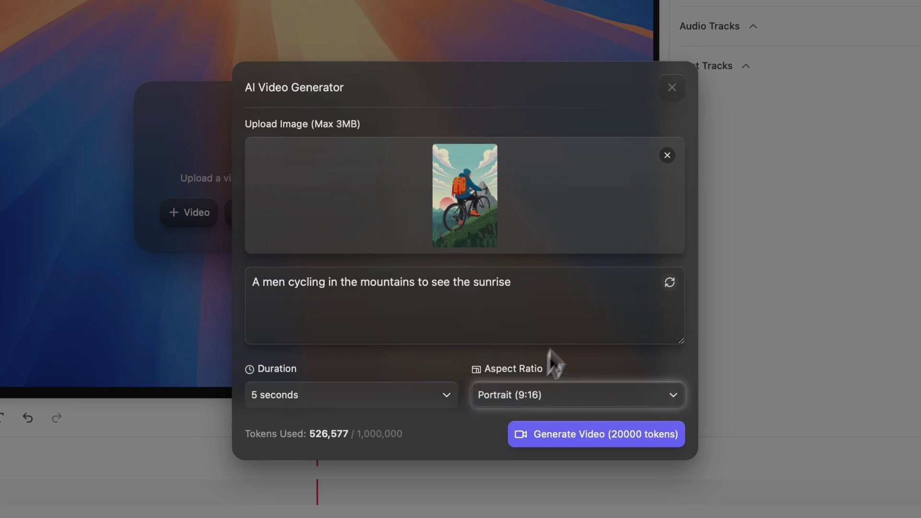
pyautogui.click(583, 444)
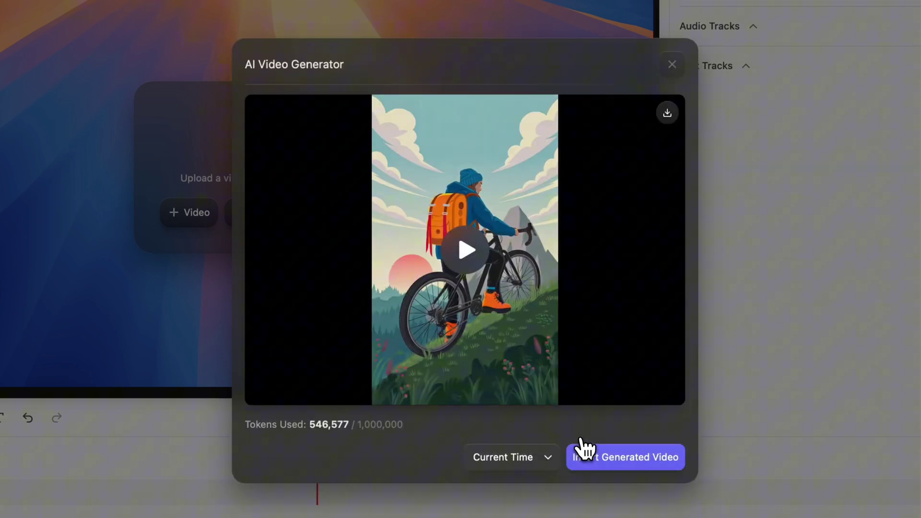
# Play the generated cycling video and open its download
pyautogui.click(482, 256)
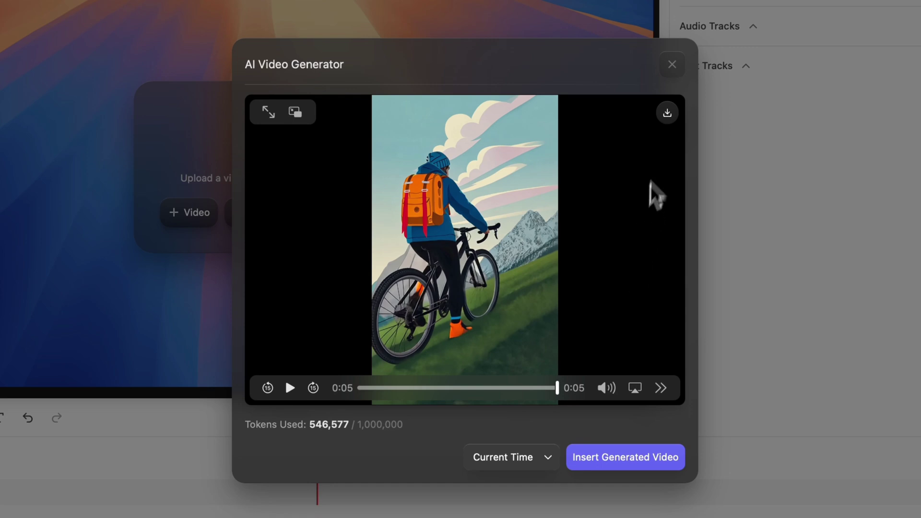
pyautogui.click(668, 114)
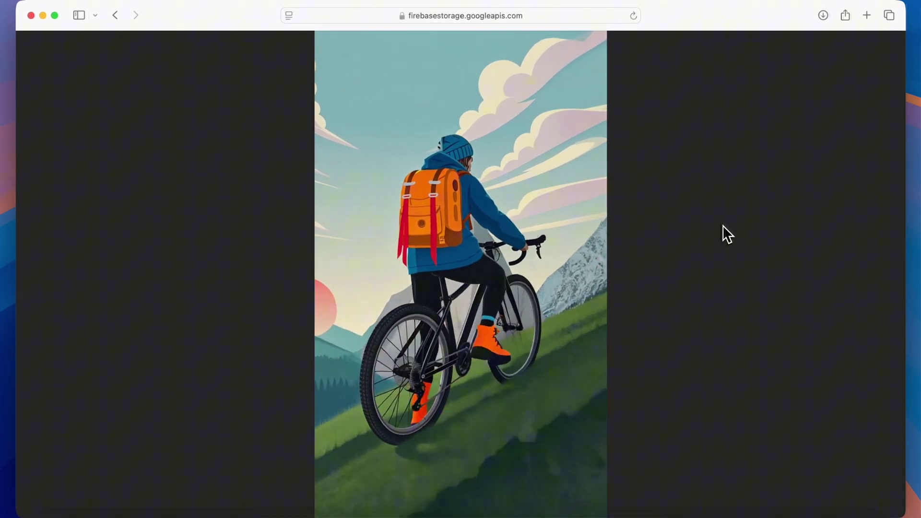
pyautogui.moveTo(287, 424)
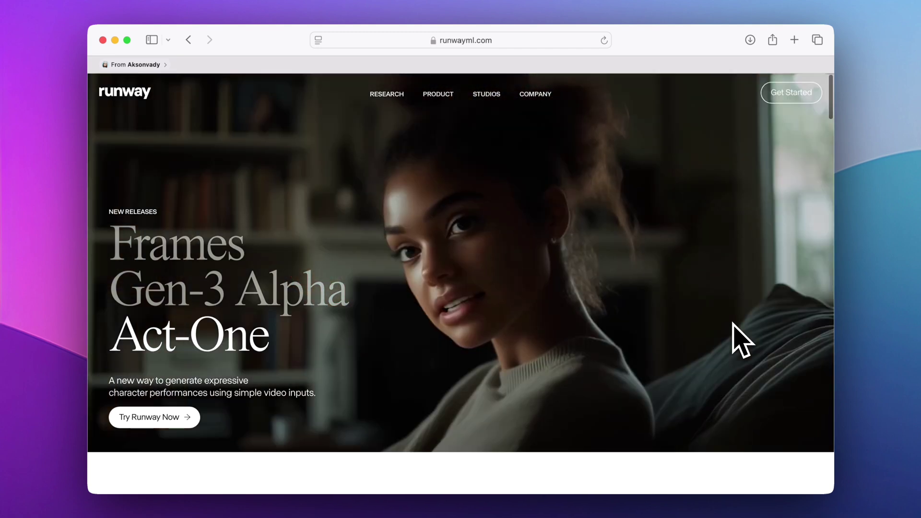
# Look through the Runway website, enter the Runway app and continue past the welcome notice
pyautogui.scroll(-8, 743, 340)
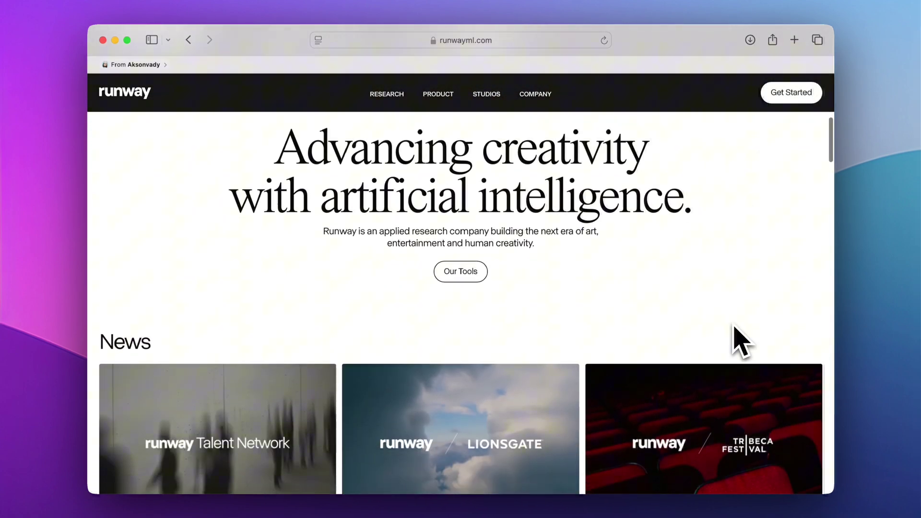
pyautogui.scroll(-5, 735, 327)
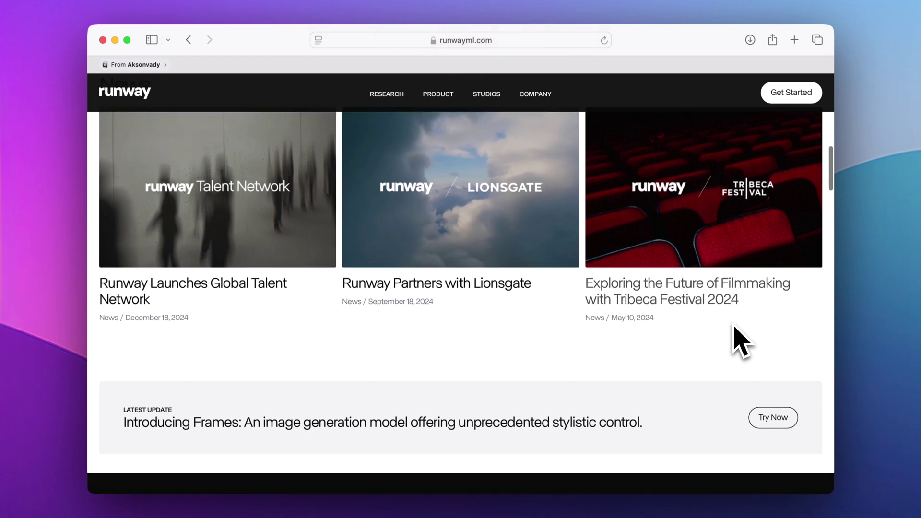
pyautogui.scroll(-4, 741, 341)
pyautogui.scroll(15, 739, 340)
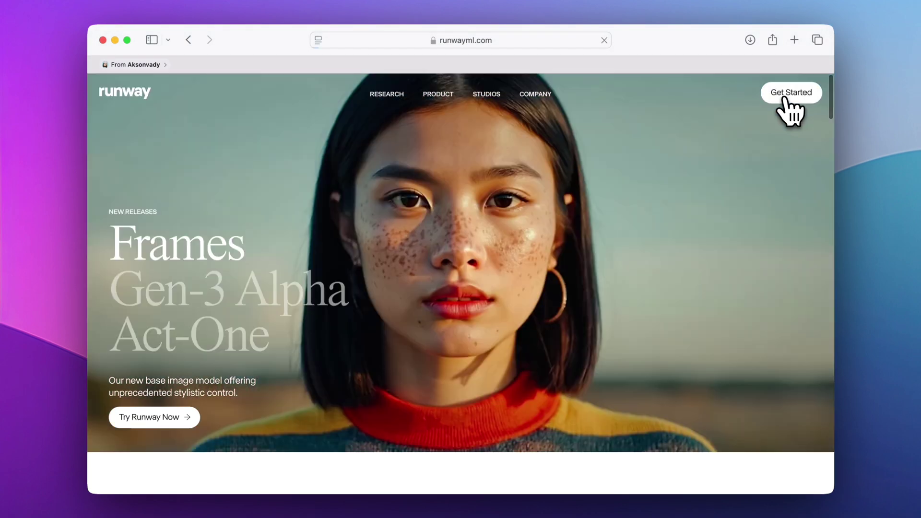
pyautogui.click(786, 110)
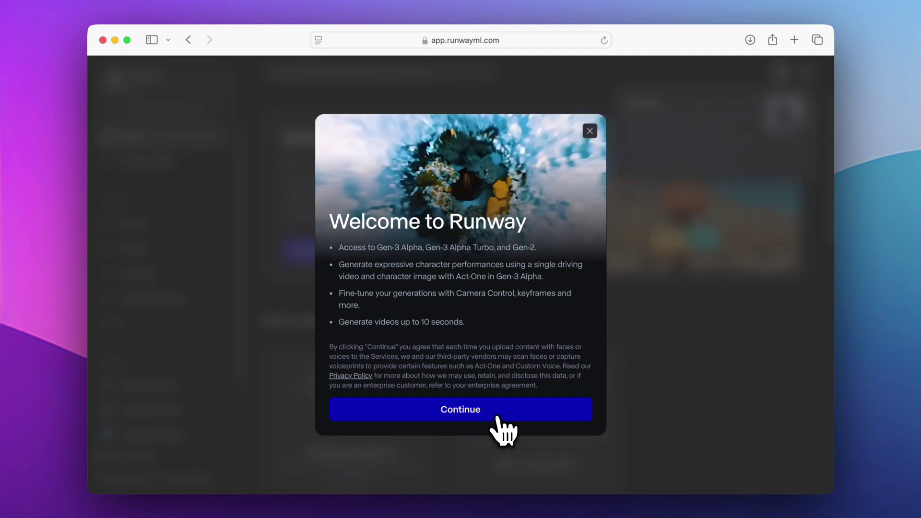
pyautogui.click(497, 418)
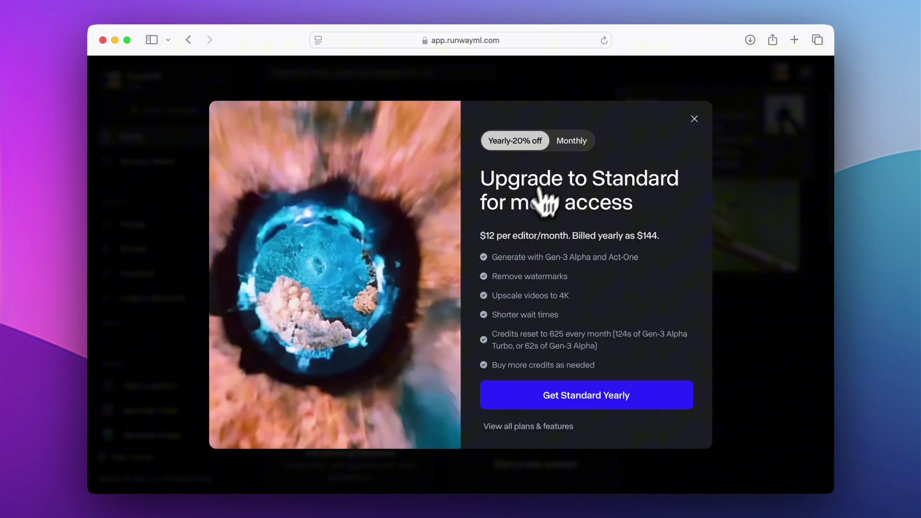
# Compare Runway's Free, Standard and Pro plans with monthly billing
pyautogui.click(568, 144)
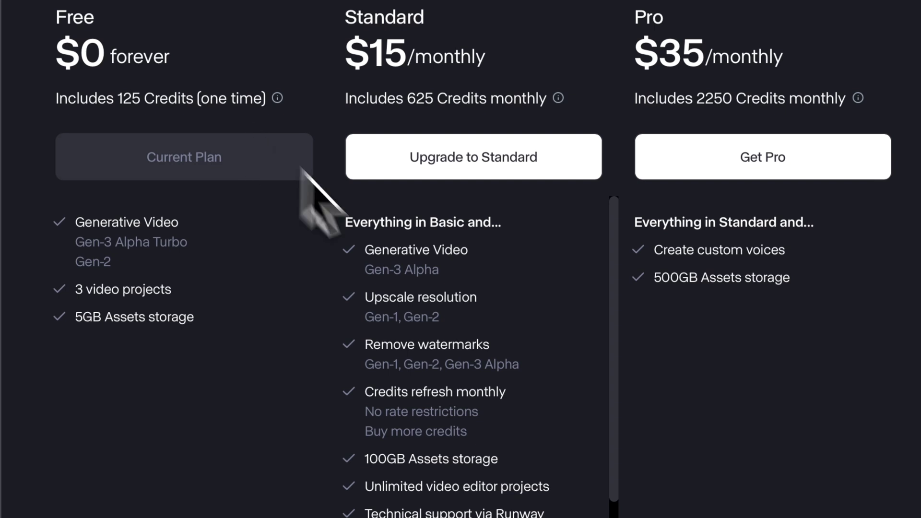
pyautogui.scroll(-1, 477, 376)
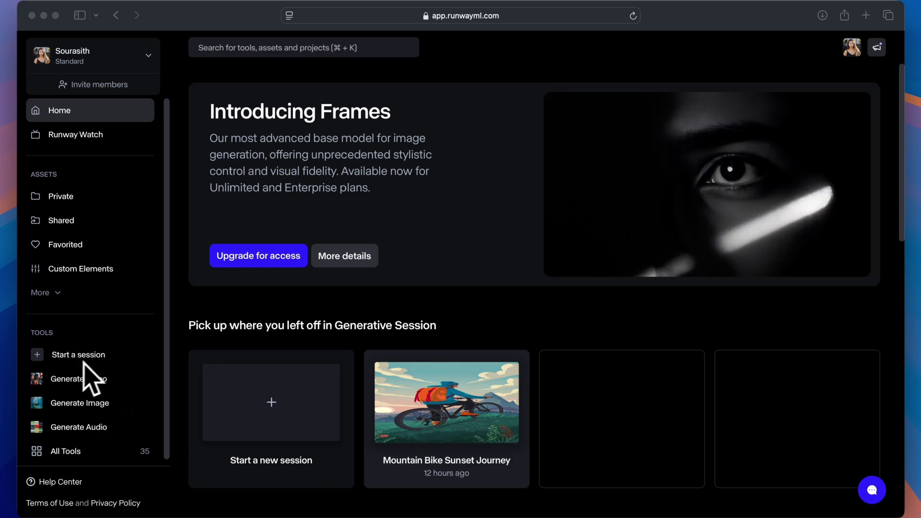
# Start a new Runway session and return to the home page
pyautogui.click(91, 356)
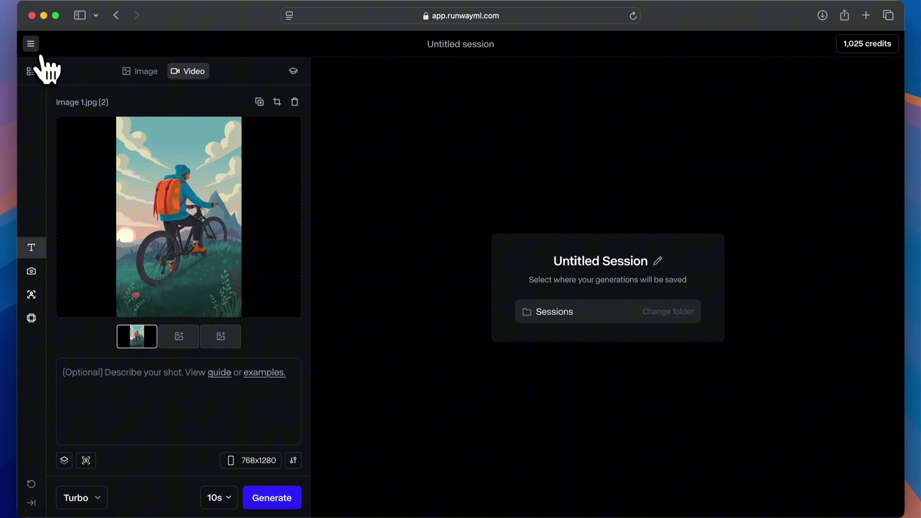
pyautogui.click(31, 44)
pyautogui.click(63, 77)
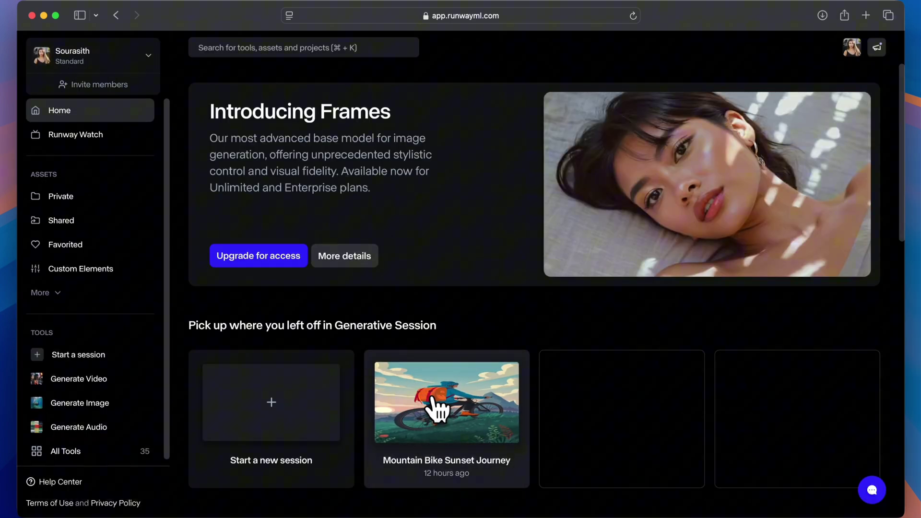
# Open the Mountain Bike Sunset Journey session and play the video of the man pushing his bike uphill
pyautogui.click(436, 405)
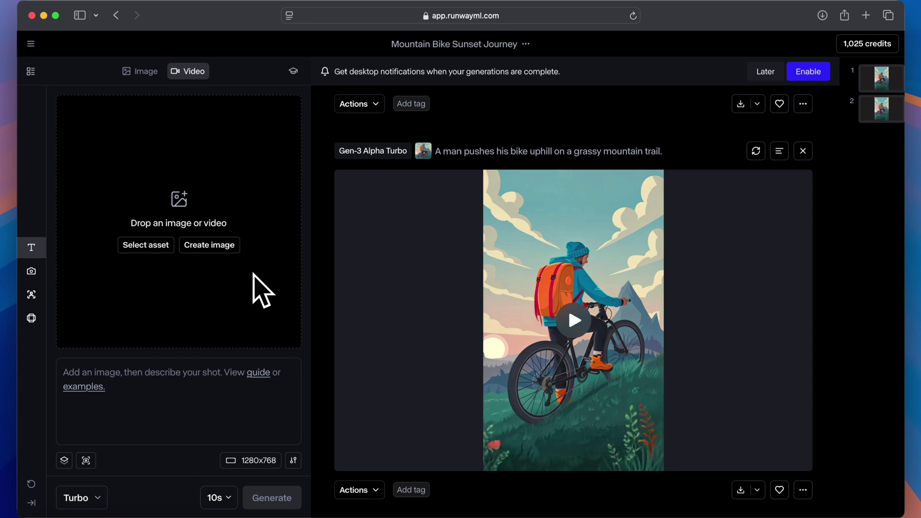
pyautogui.click(576, 324)
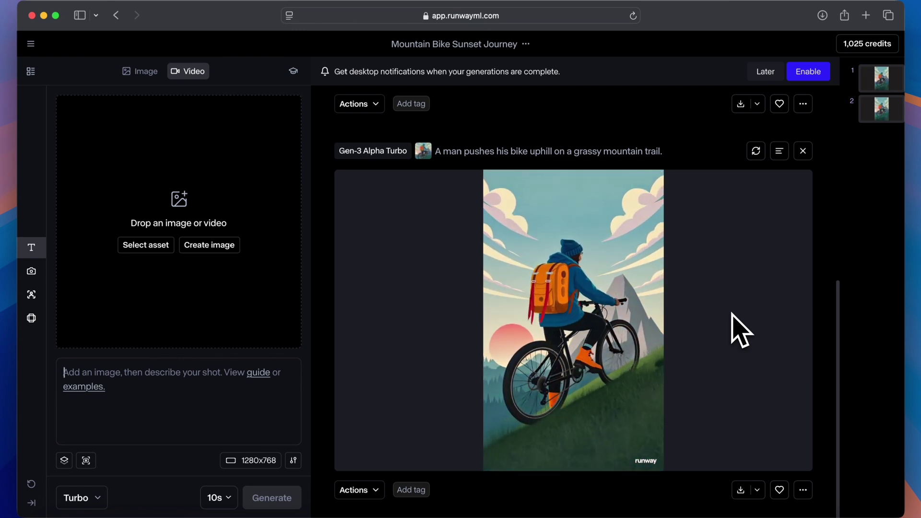
# Enter the prompt "A man cycling in the mountains to watch the sunrise." for the cyclist image and choose the 768x1280 resolution
pyautogui.moveTo(656, 205)
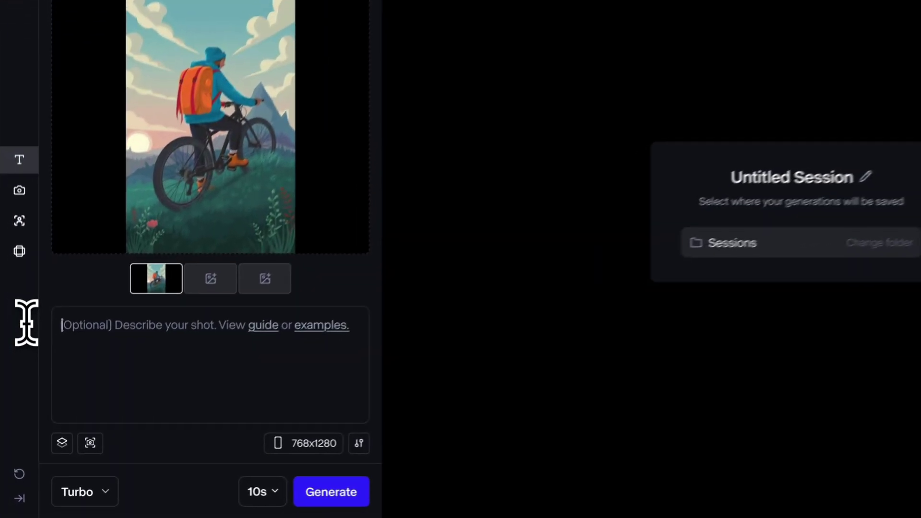
pyautogui.write('A')
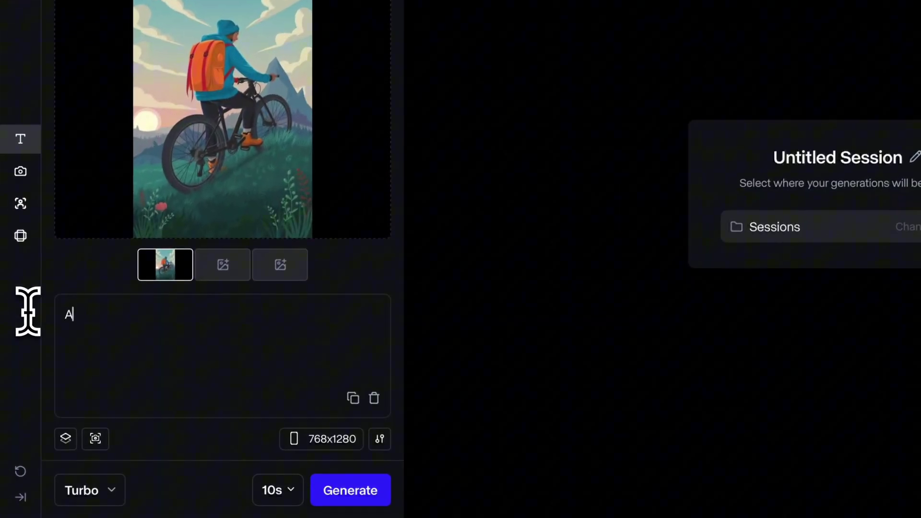
pyautogui.write(' man c')
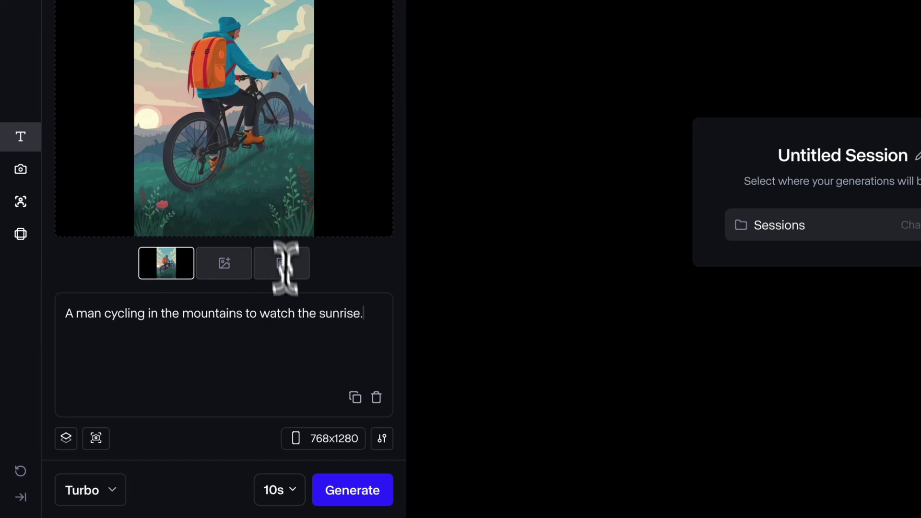
pyautogui.click(321, 439)
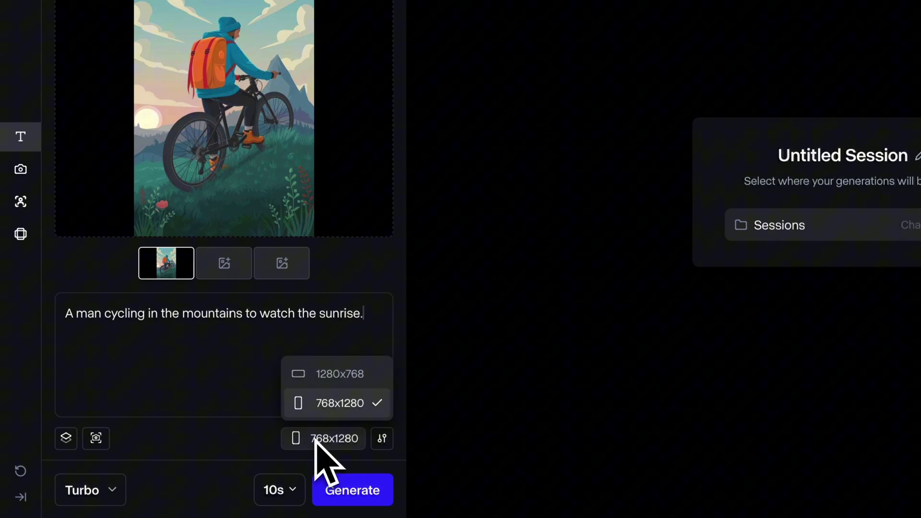
pyautogui.click(342, 404)
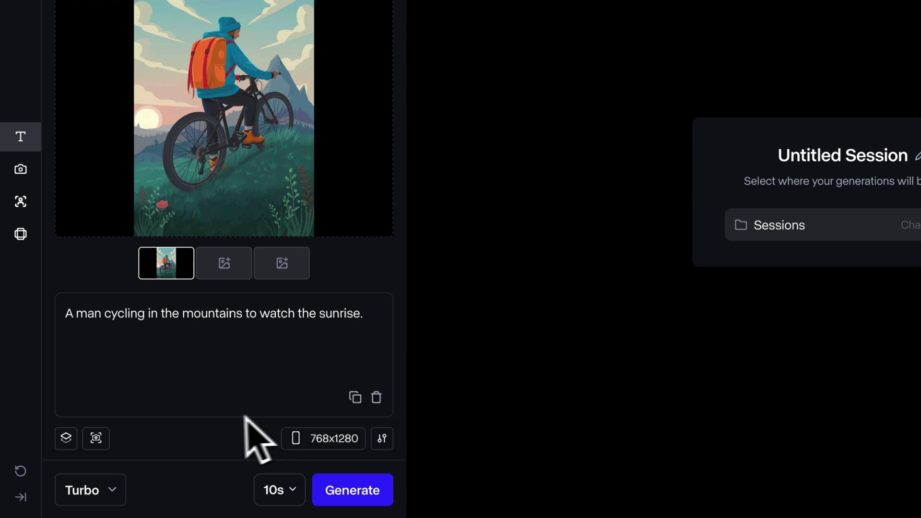
# Check the available video models, keep Gen-3 Alpha Turbo and set the resolution to portrait 768x1280
pyautogui.click(113, 494)
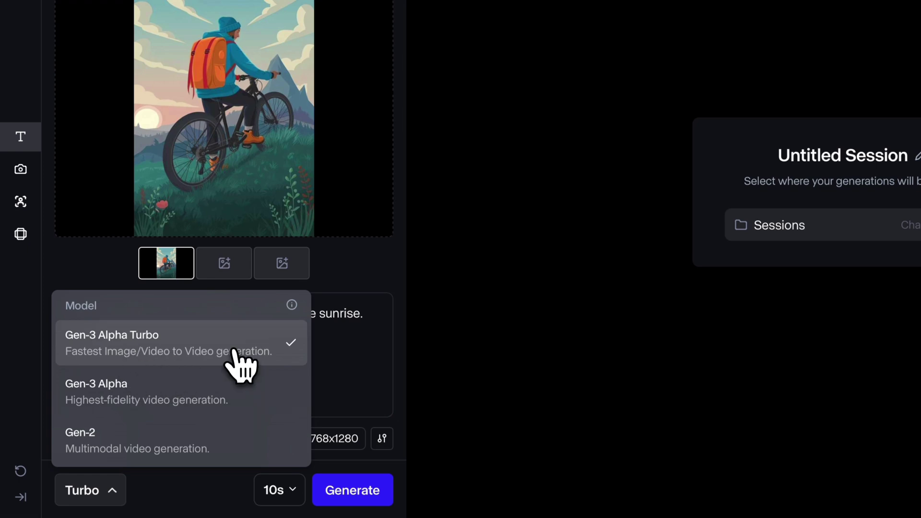
pyautogui.click(480, 491)
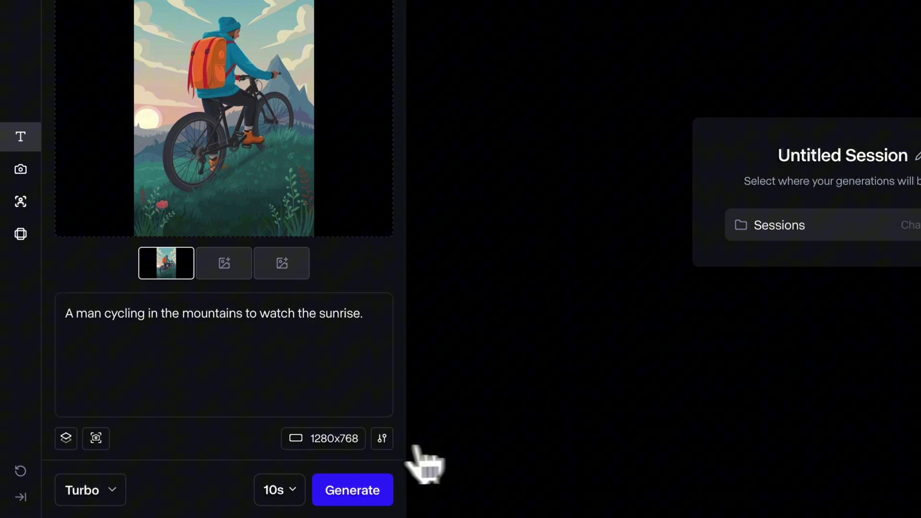
pyautogui.click(339, 441)
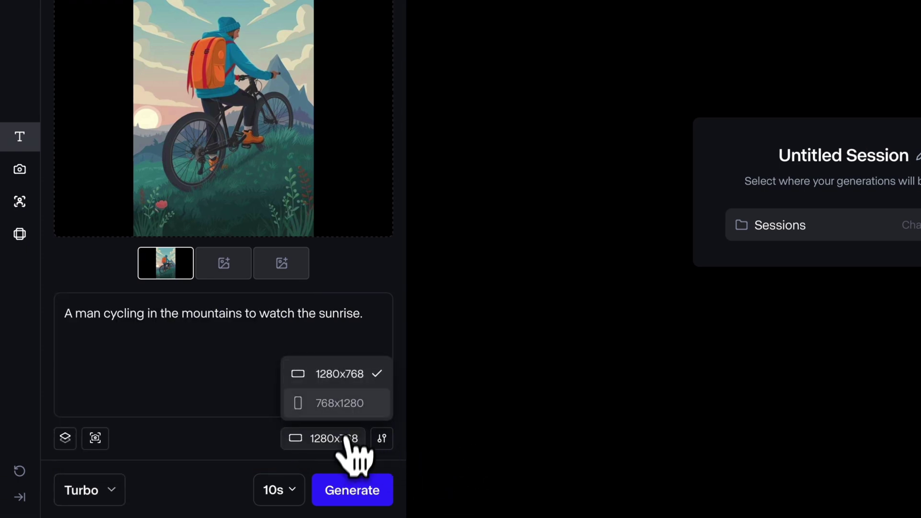
pyautogui.click(341, 406)
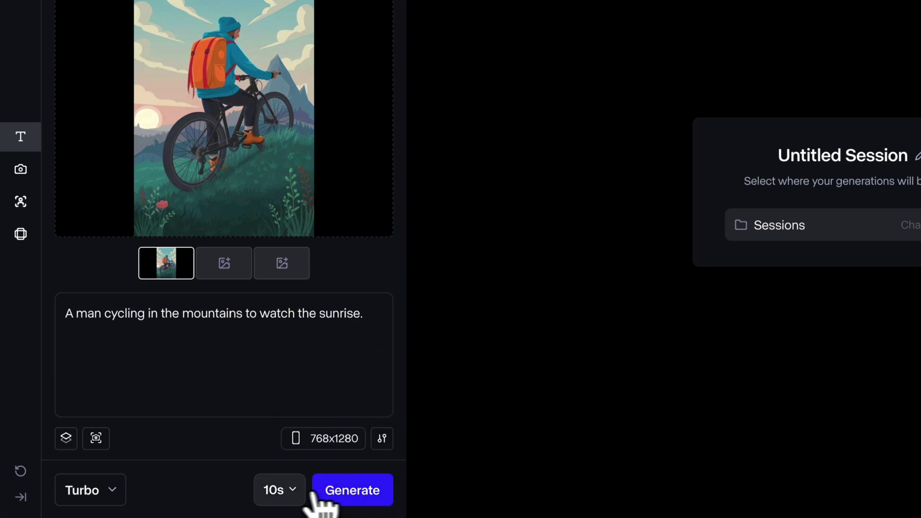
# Set the clip duration to 5 seconds, then generate the cyclist video and play it
pyautogui.click(288, 490)
pyautogui.click(295, 419)
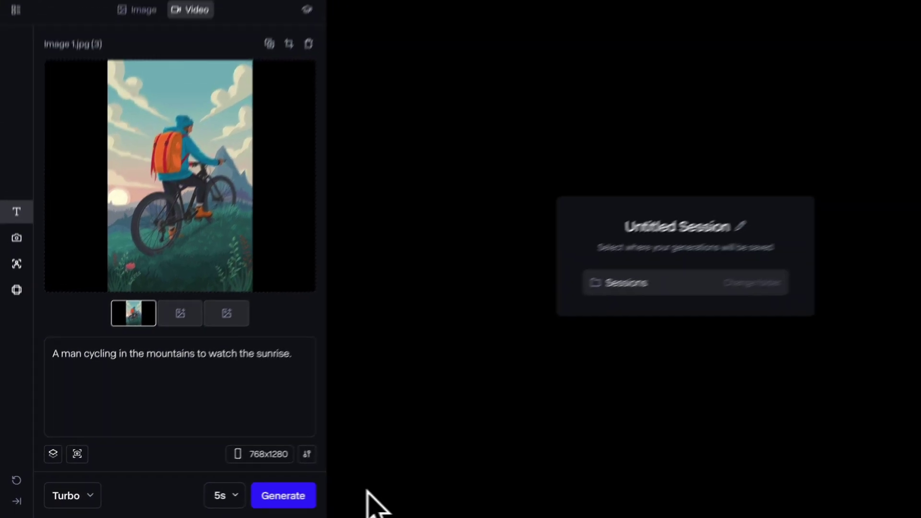
pyautogui.click(354, 494)
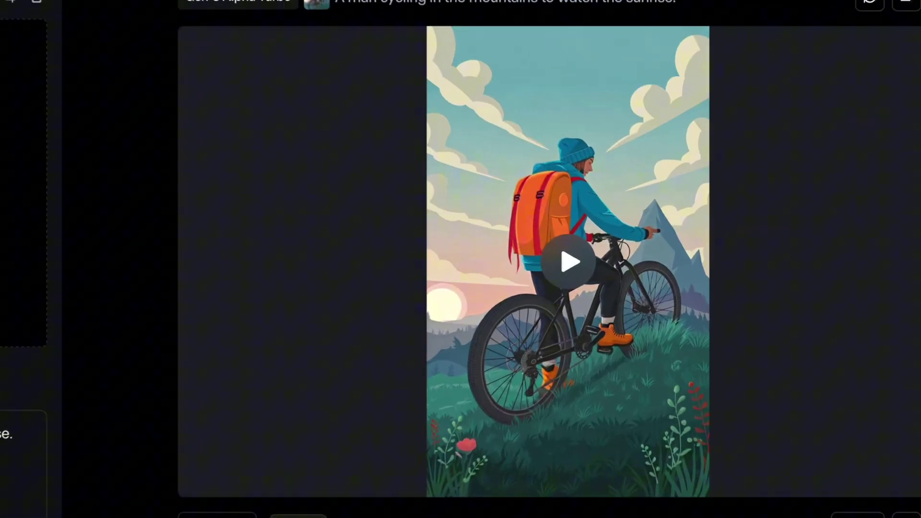
pyautogui.click(605, 267)
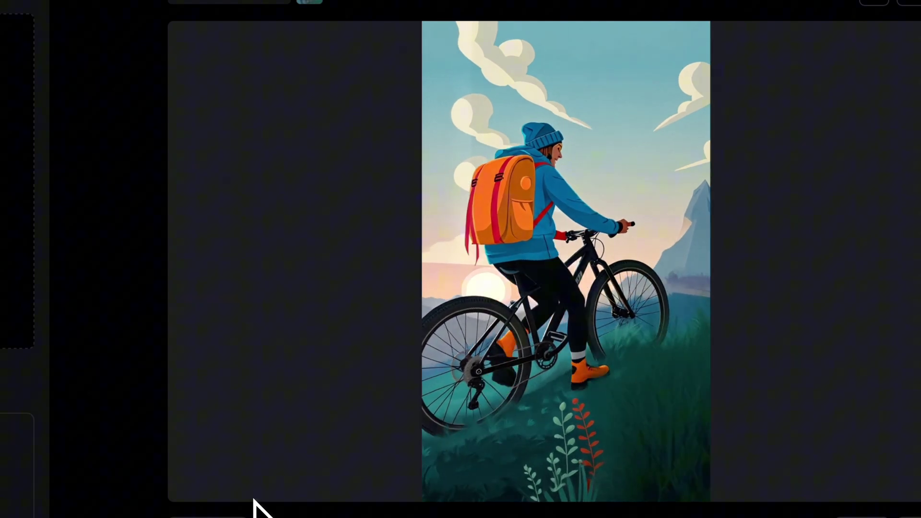
# Upload the three ballerina images into the first, middle and last frame slots of the untitled session and review each one
pyautogui.moveTo(308, 463)
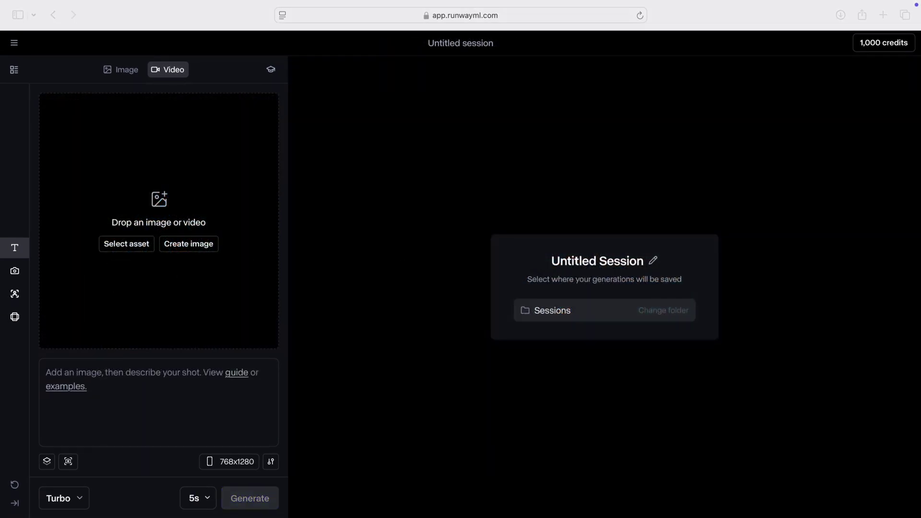
pyautogui.moveTo(14, 226); pyautogui.dragTo(172, 253)
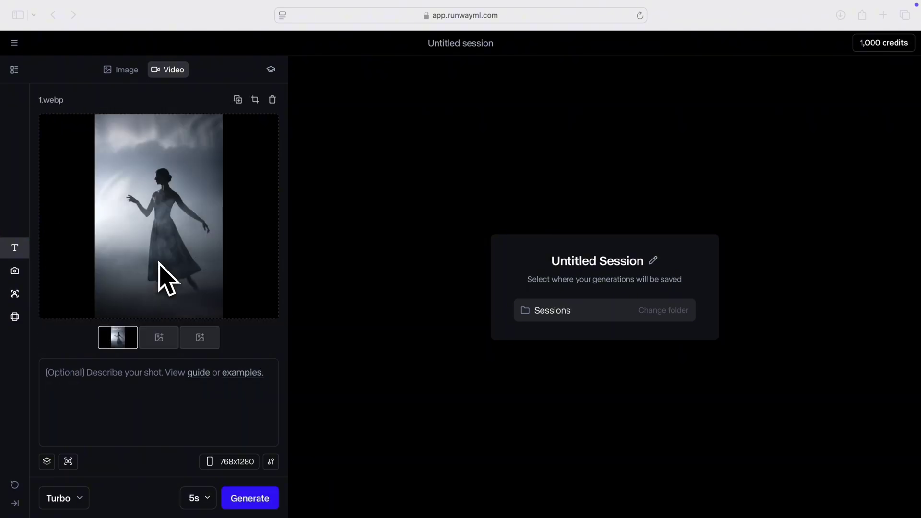
pyautogui.click(156, 342)
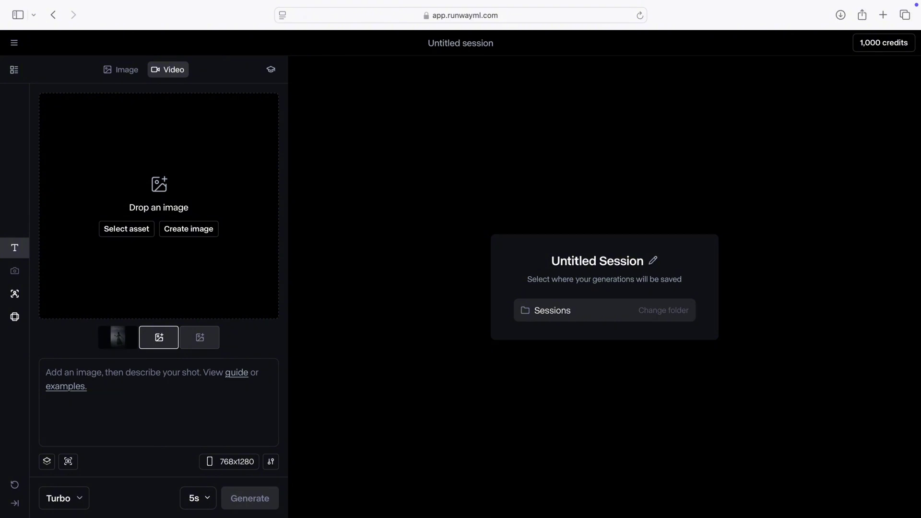
pyautogui.moveTo(0, 192); pyautogui.dragTo(157, 223)
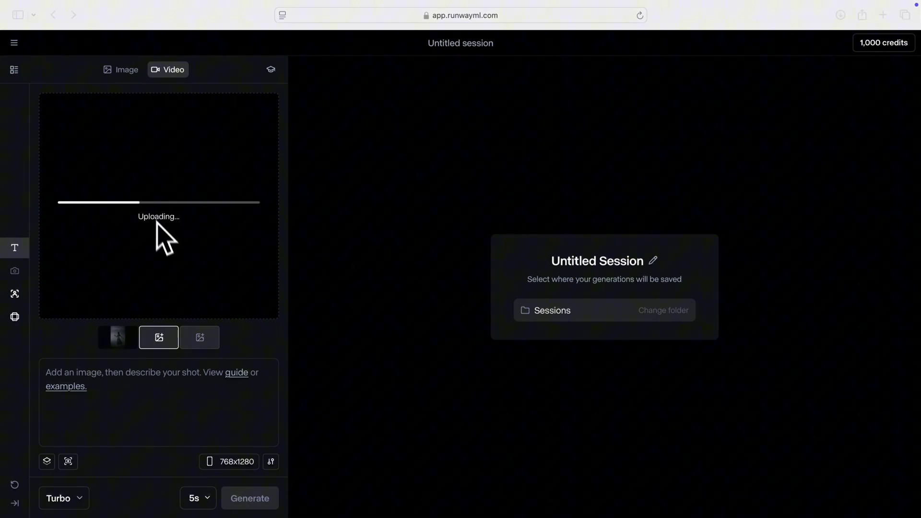
pyautogui.click(199, 340)
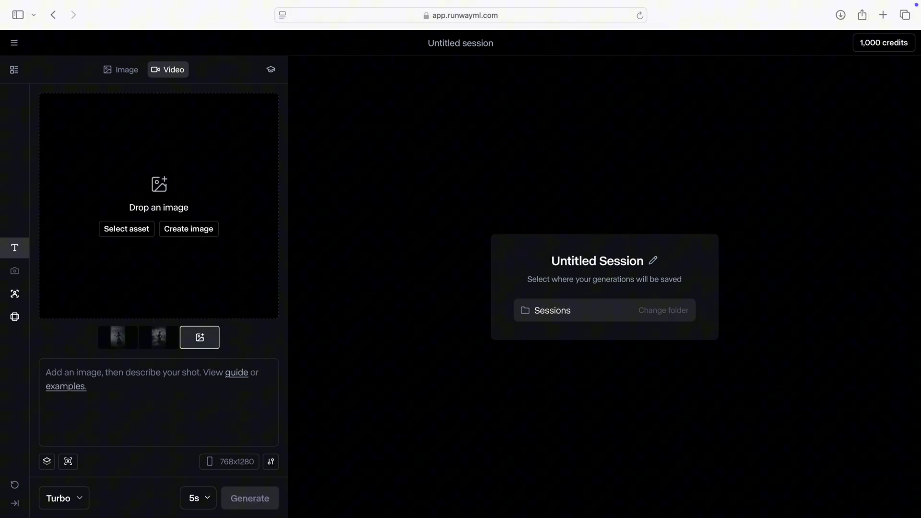
pyautogui.moveTo(0, 307); pyautogui.dragTo(175, 304)
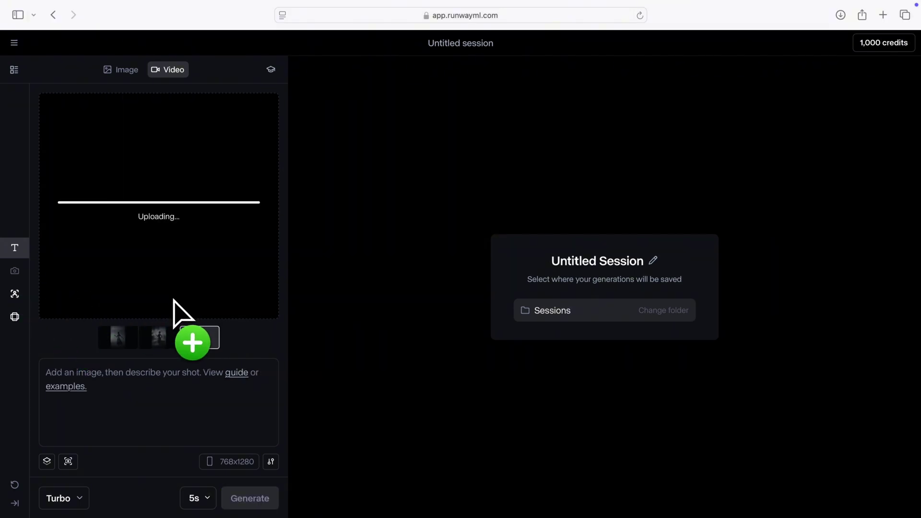
pyautogui.click(130, 337)
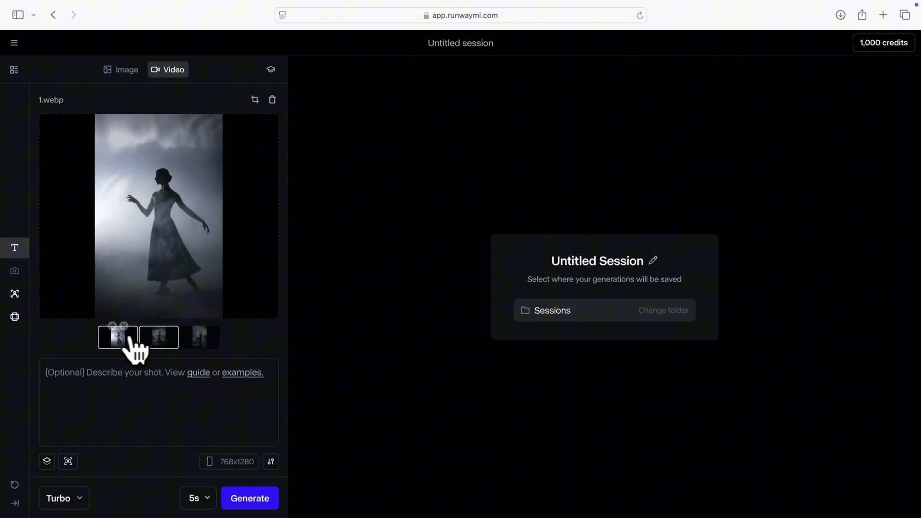
pyautogui.click(159, 342)
pyautogui.click(198, 341)
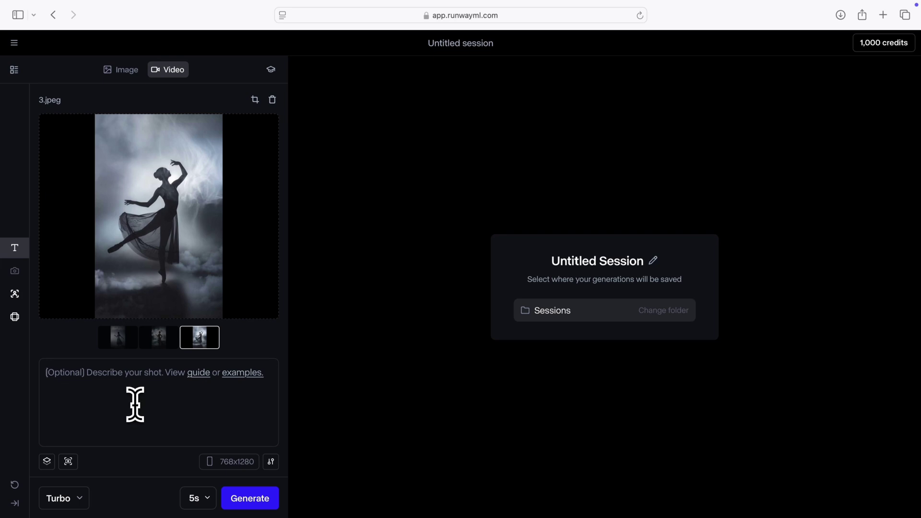
# Open the prompting guide and look through the example prompt presets for camera shots and motion styles
pyautogui.click(246, 373)
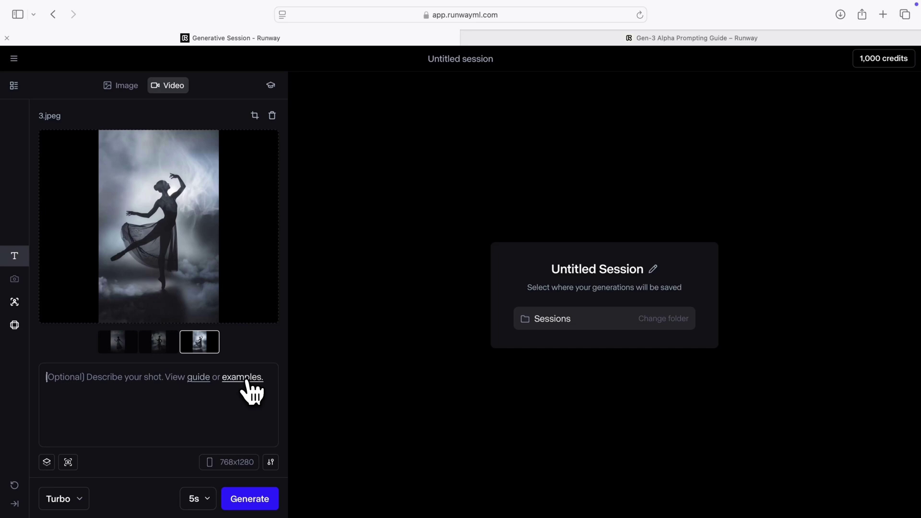
pyautogui.click(246, 382)
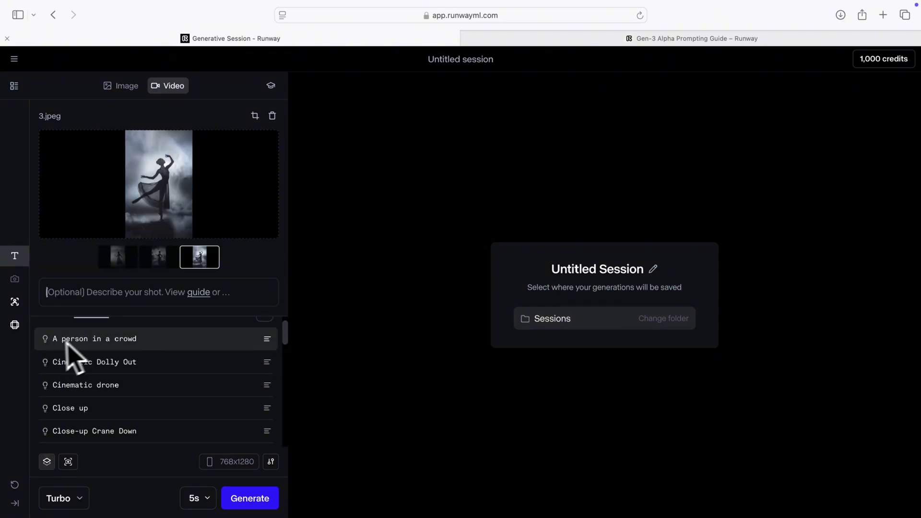
pyautogui.scroll(-3, 149, 412)
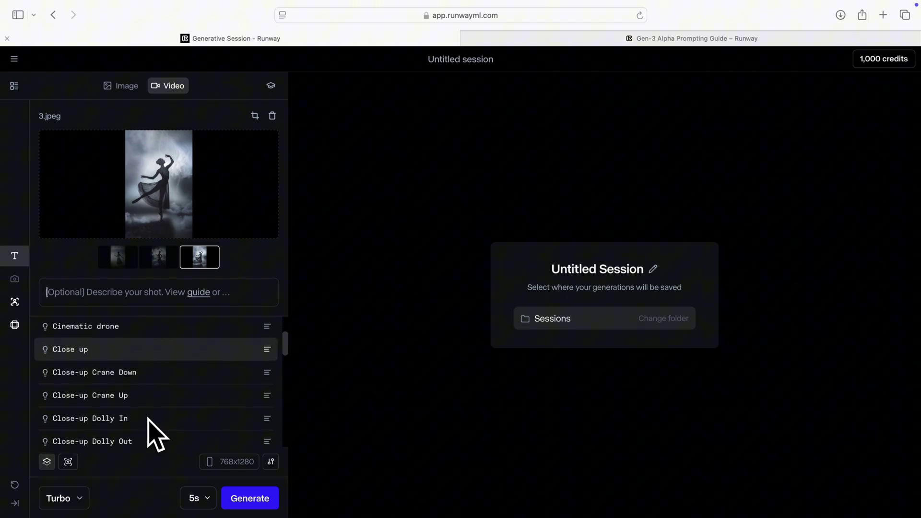
pyautogui.scroll(-6, 147, 418)
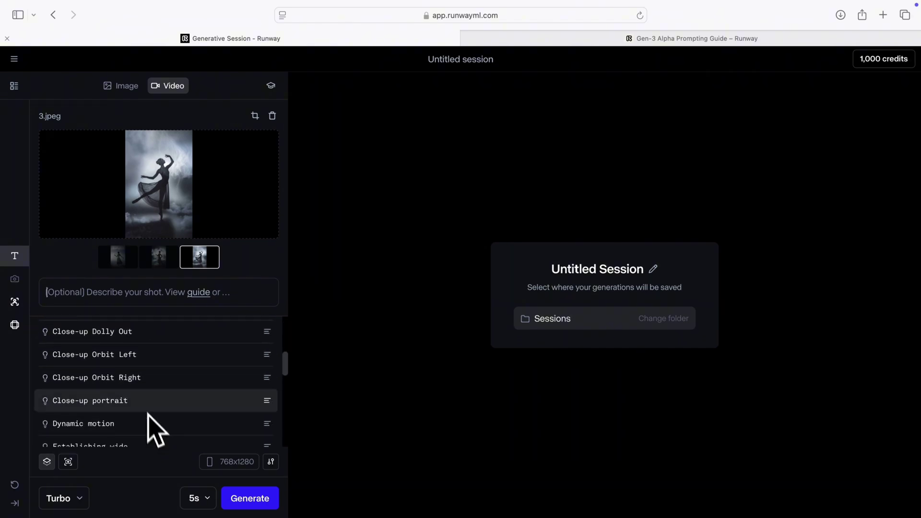
pyautogui.scroll(-3, 165, 417)
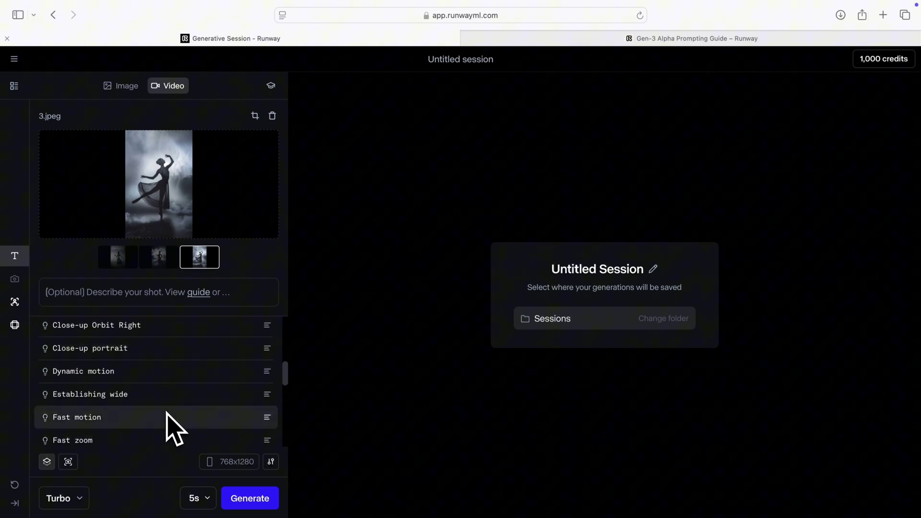
pyautogui.scroll(-7, 168, 427)
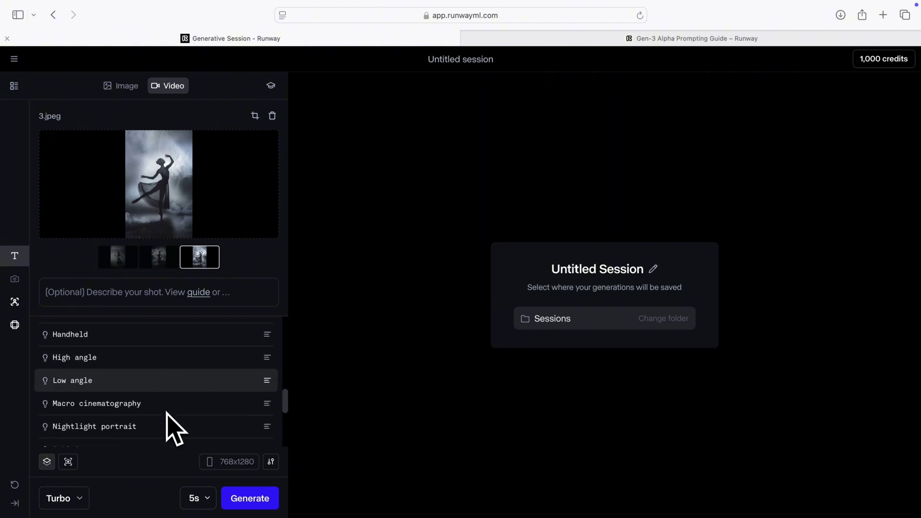
pyautogui.scroll(-8, 168, 427)
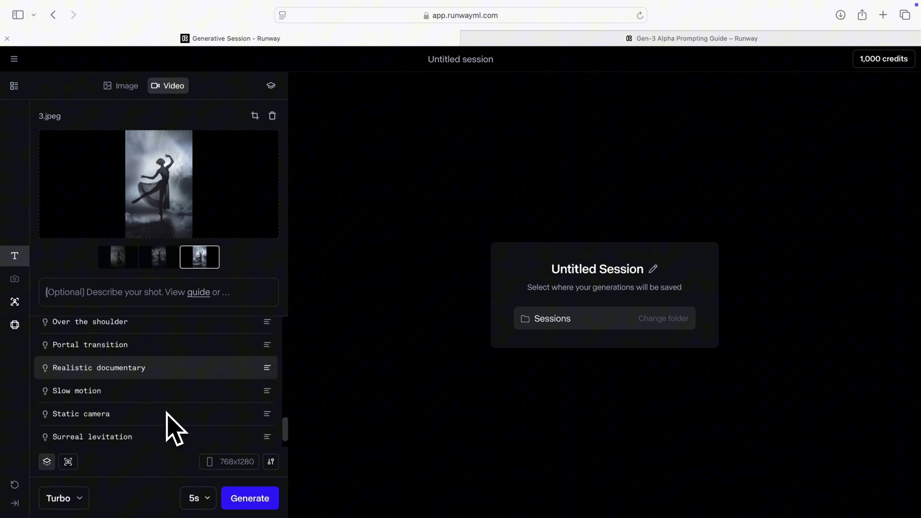
pyautogui.scroll(-2, 166, 413)
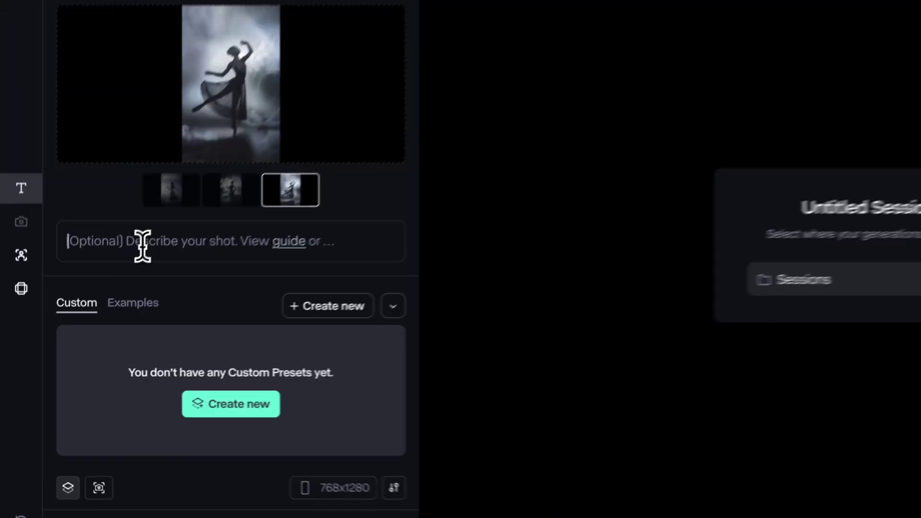
# Enter the prompt "A ballerina gracefully performing ballet in a misty atmosphere, she balances on one foot extending her leg hight while moving her arms fluidly."
pyautogui.write('A ballerina graceful')
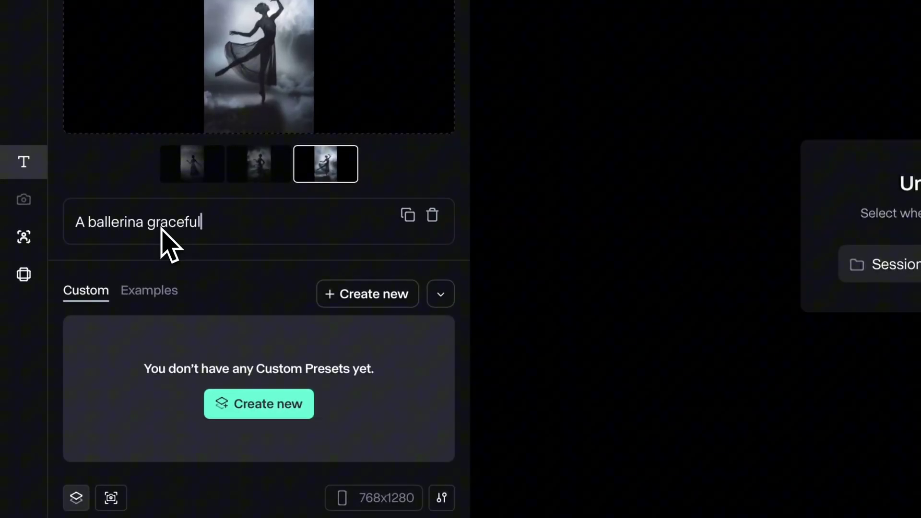
pyautogui.write('ly performing ballet in a misty atmosphere, she balanc')
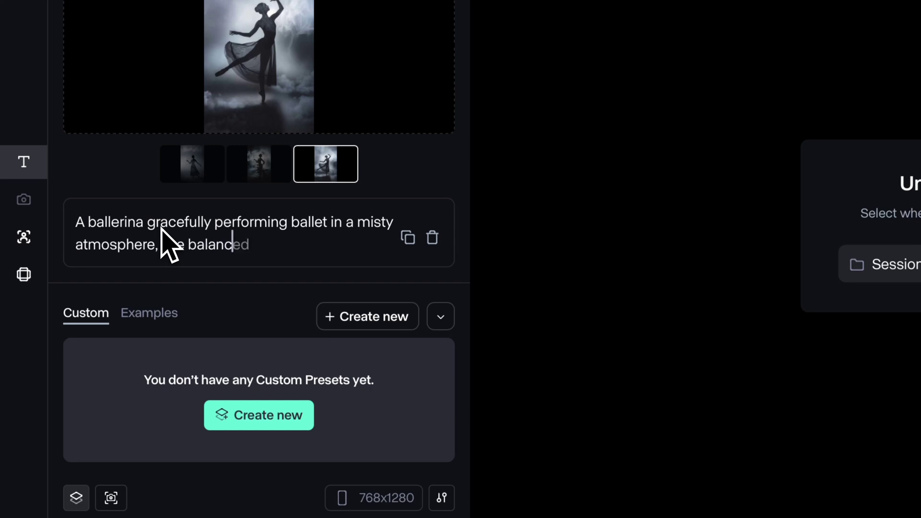
pyautogui.write('es on one foot extending her leg hight while moving her a')
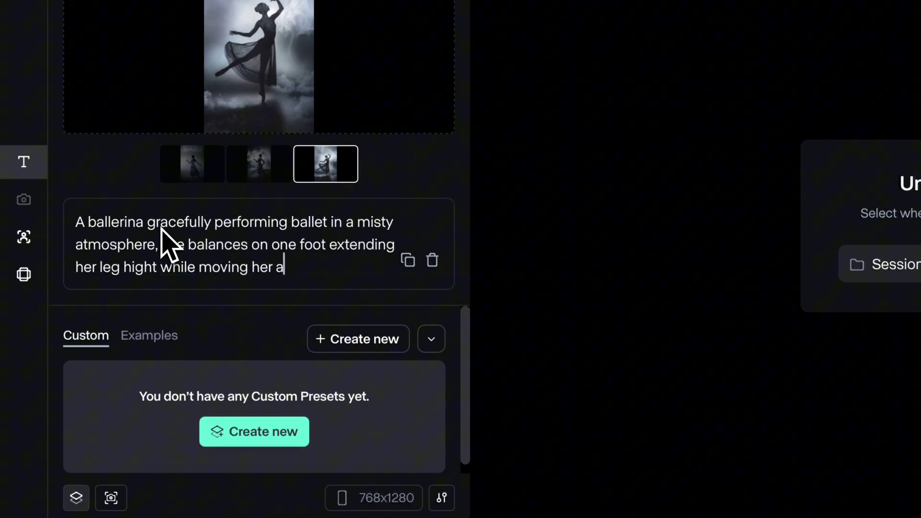
pyautogui.write('rms fluidly.')
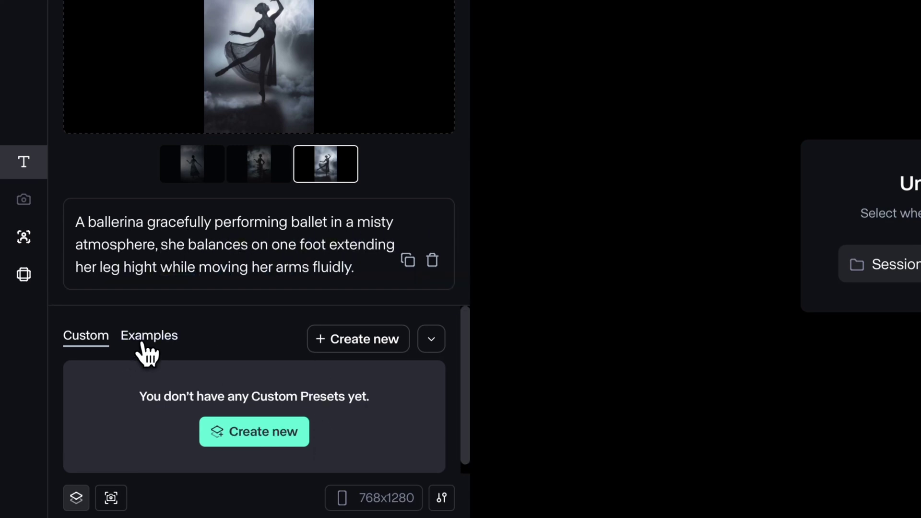
# Find the Slow motion preset among the example presets and apply it to the ballerina prompt
pyautogui.click(144, 337)
pyautogui.scroll(-10, 222, 438)
pyautogui.scroll(-10, 226, 439)
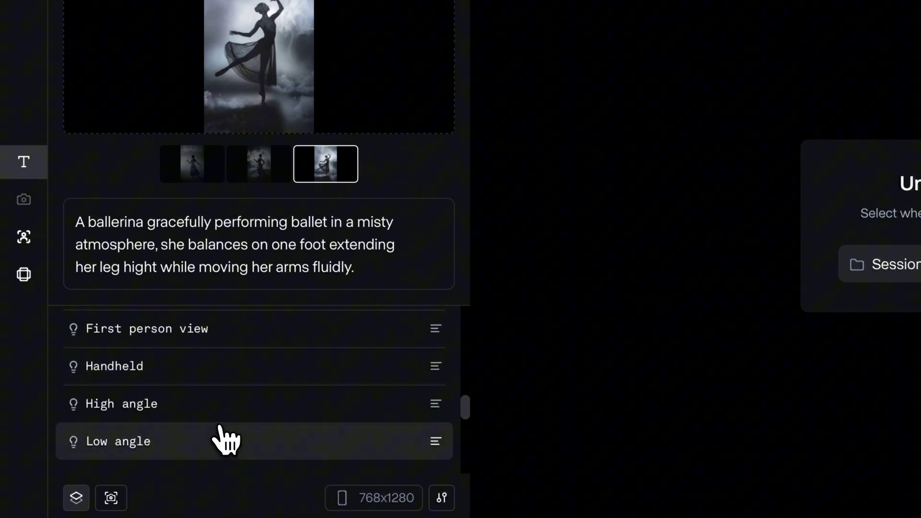
pyautogui.click(161, 391)
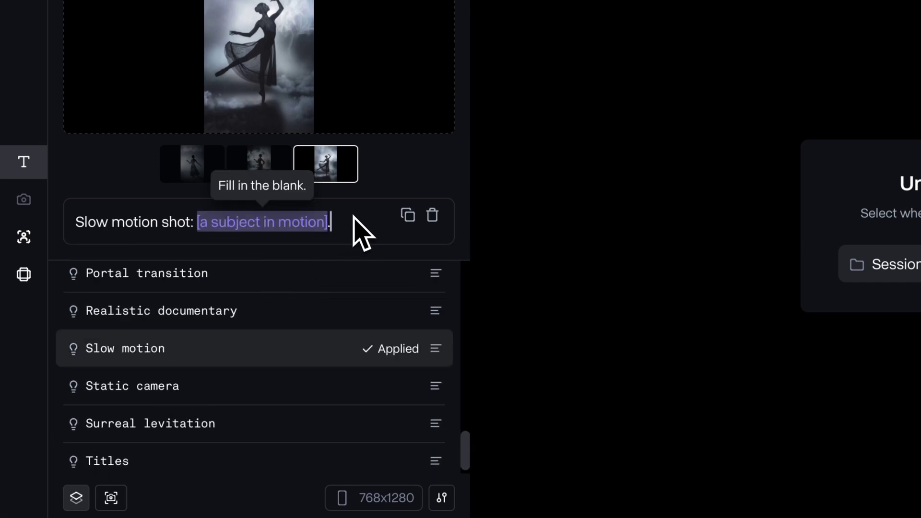
pyautogui.scroll(3, 344, 281)
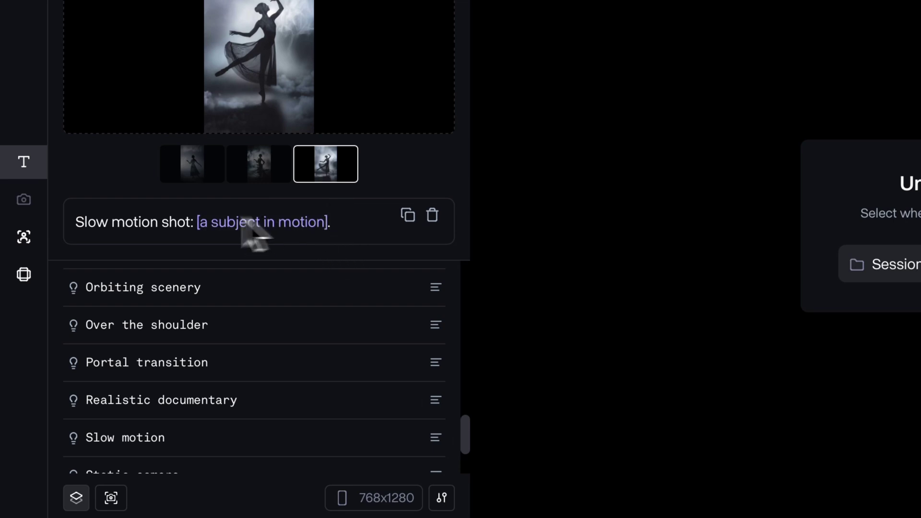
# Replace the placeholder with "a ballerina gracefully performing ballet in a misty atmosphere, she balances on one foot, extending her leg high while moving her arms fluidly"
pyautogui.click(315, 223)
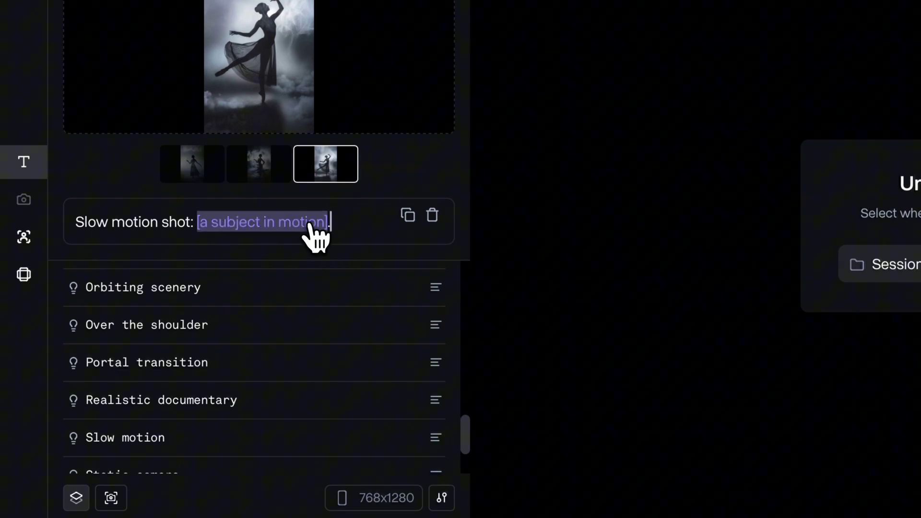
pyautogui.write('a ballerina gracefully perfomri')
pyautogui.press('BackSpace')
pyautogui.press('BackSpace')
pyautogui.press('BackSpace')
pyautogui.write('rming ballet in a misty atmosphere, she balances on one foot, extending her leg high')
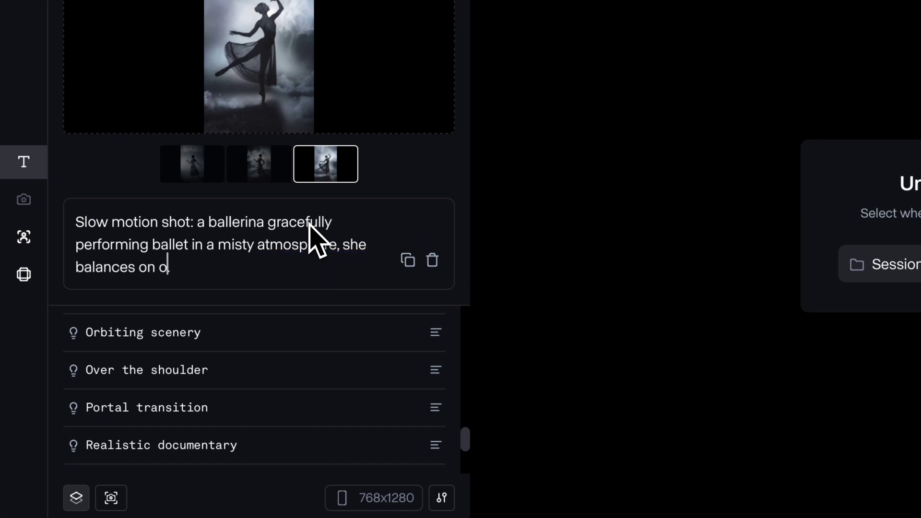
pyautogui.write(' while moving her arms fluidly.')
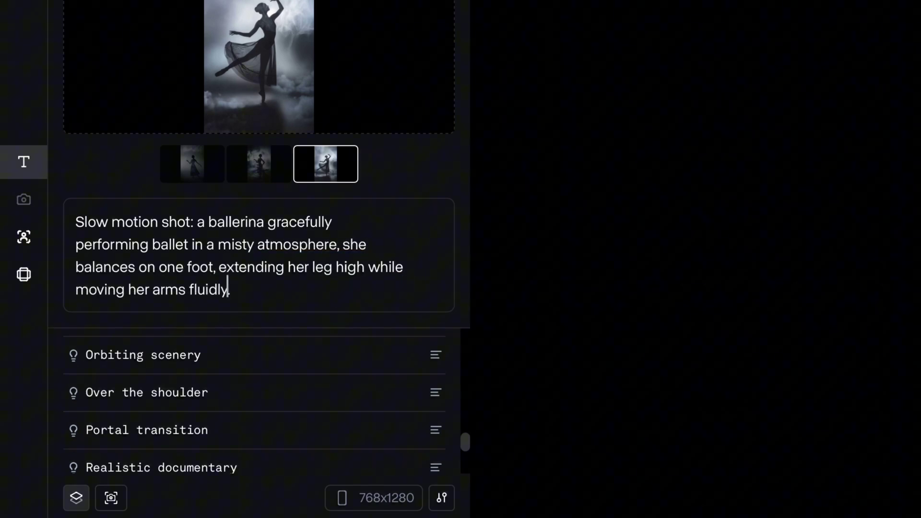
# Generate the ballerina video from the three keyframes and play the result
pyautogui.click(250, 498)
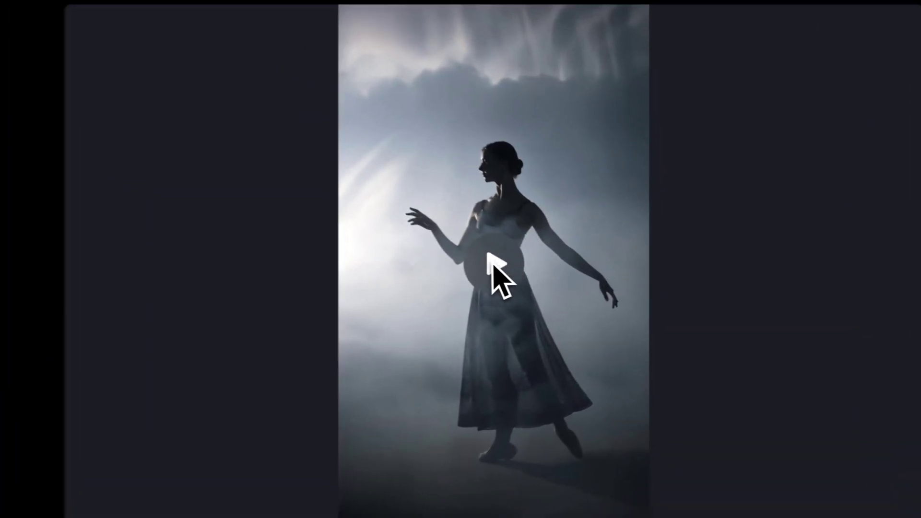
pyautogui.click(607, 282)
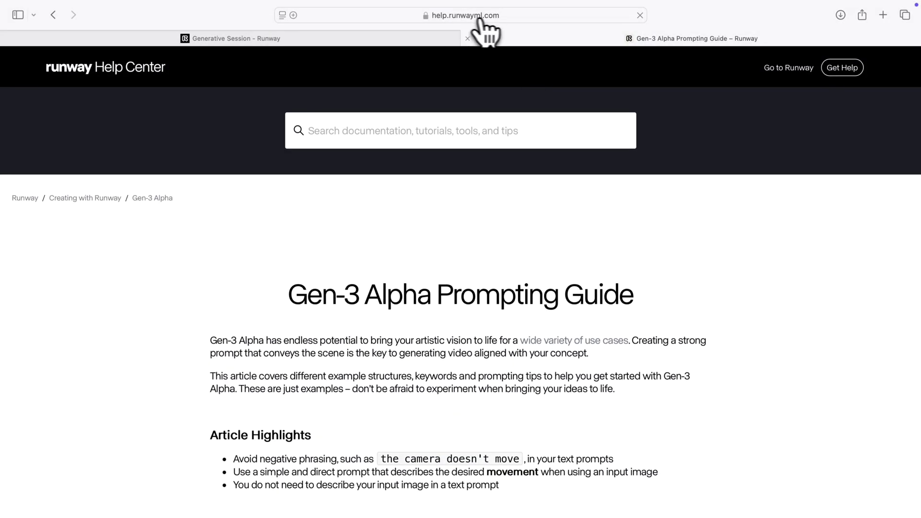
# Read through the Gen-3 Alpha Prompting Guide, covering prompting basics, text and image prompt structures, and the camera style keywords
pyautogui.scroll(-3, 681, 364)
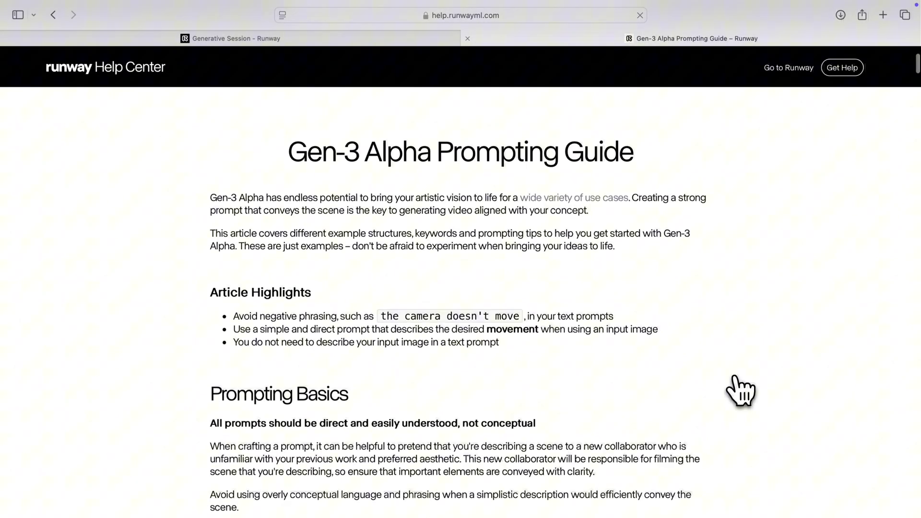
pyautogui.scroll(-3, 243, 295)
pyautogui.scroll(-8, 759, 417)
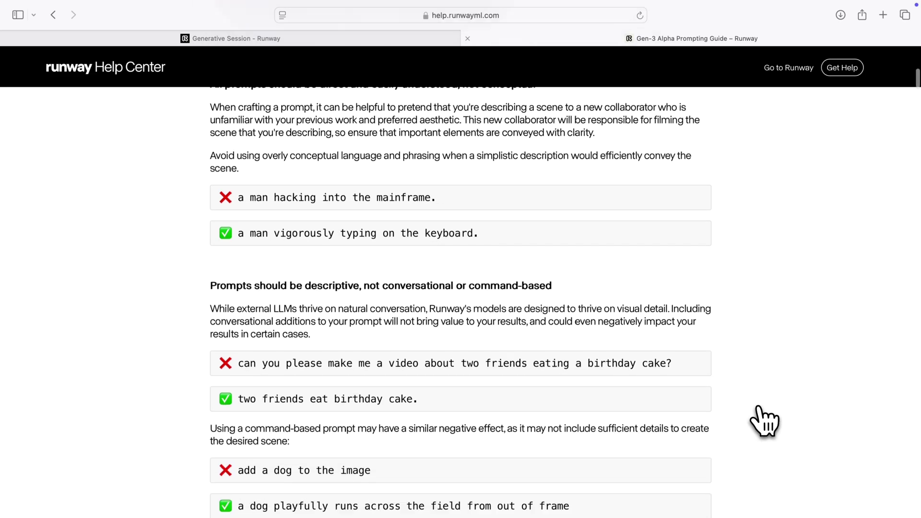
pyautogui.scroll(-15, 742, 425)
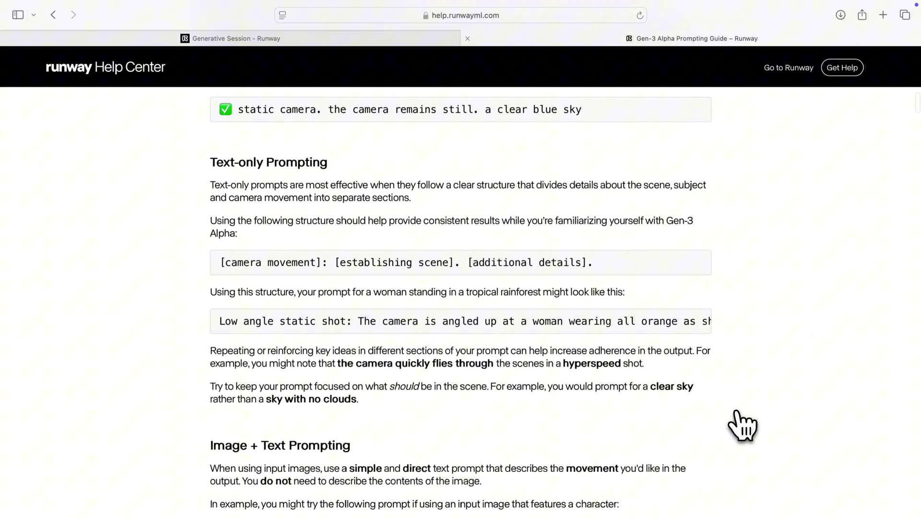
pyautogui.scroll(-5, 743, 426)
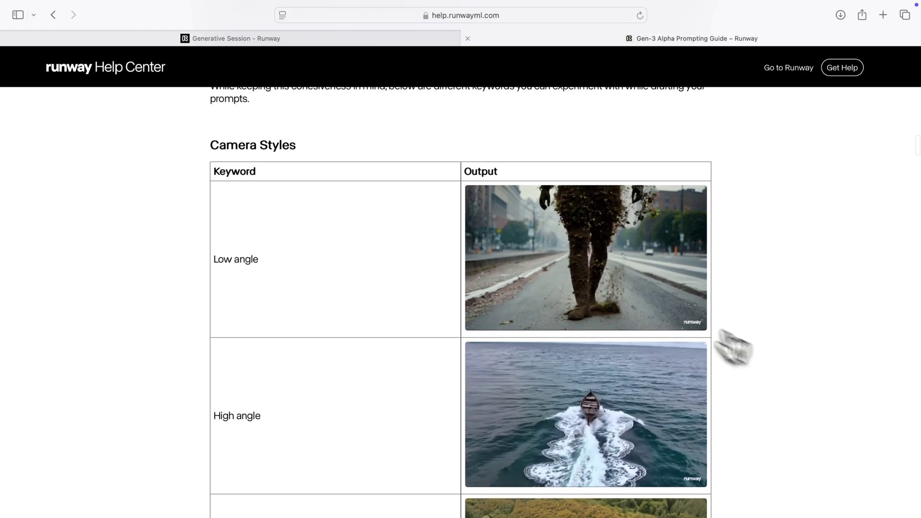
pyautogui.scroll(-12, 302, 430)
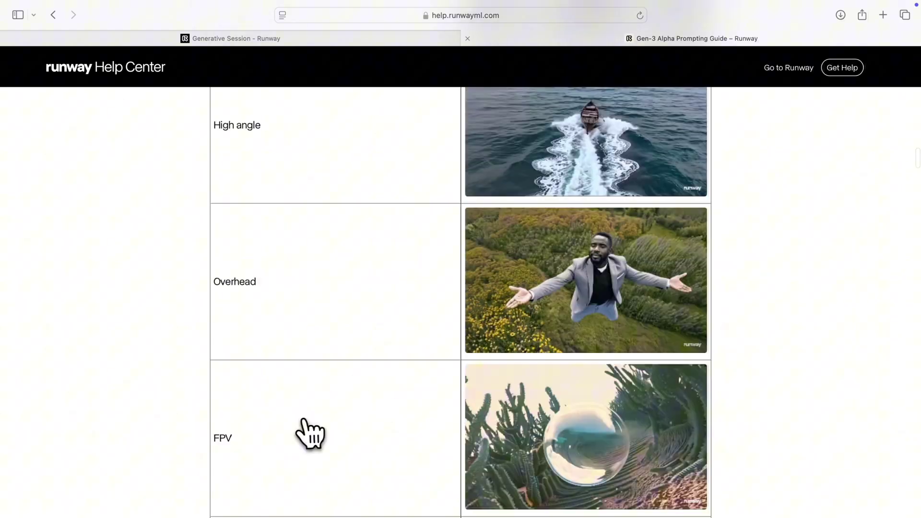
pyautogui.scroll(-15, 306, 434)
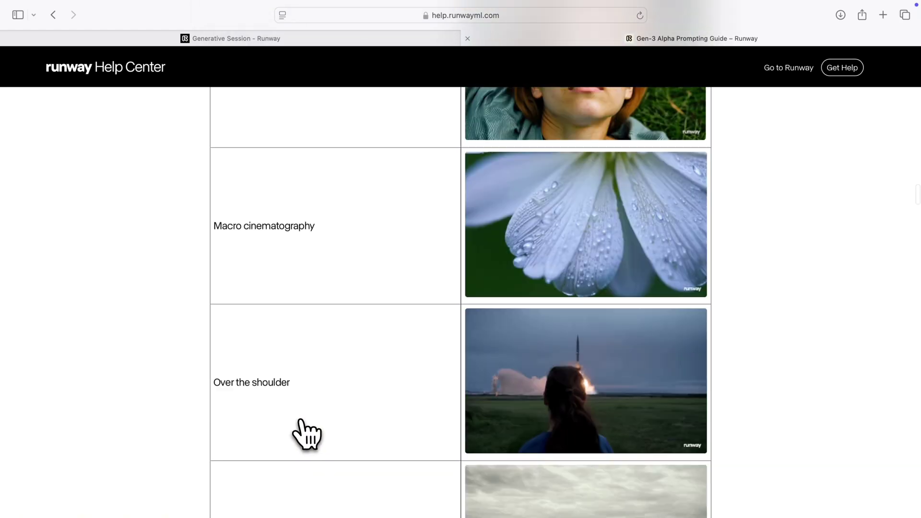
pyautogui.scroll(-6, 305, 431)
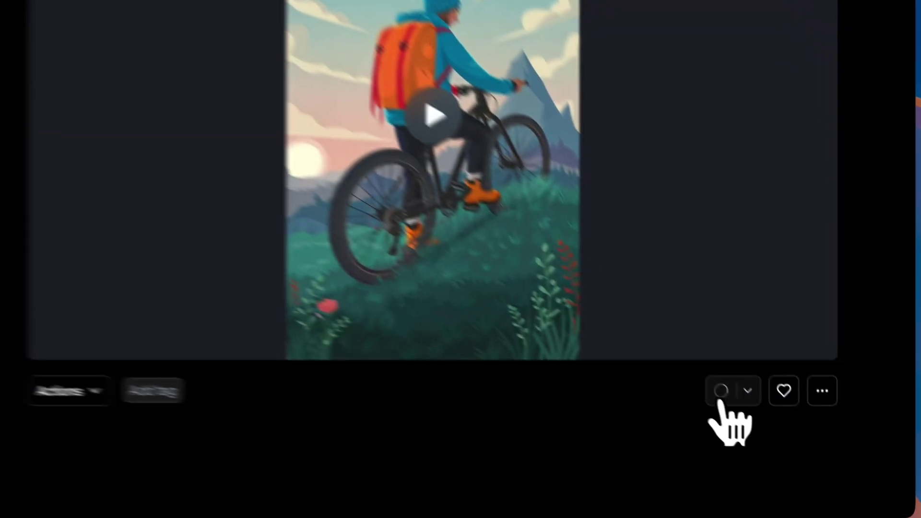
# Download the Mountain Sunrise Cycling Adventure video, allowing downloads from app.runwayml.com, and play the downloaded file
pyautogui.click(785, 440)
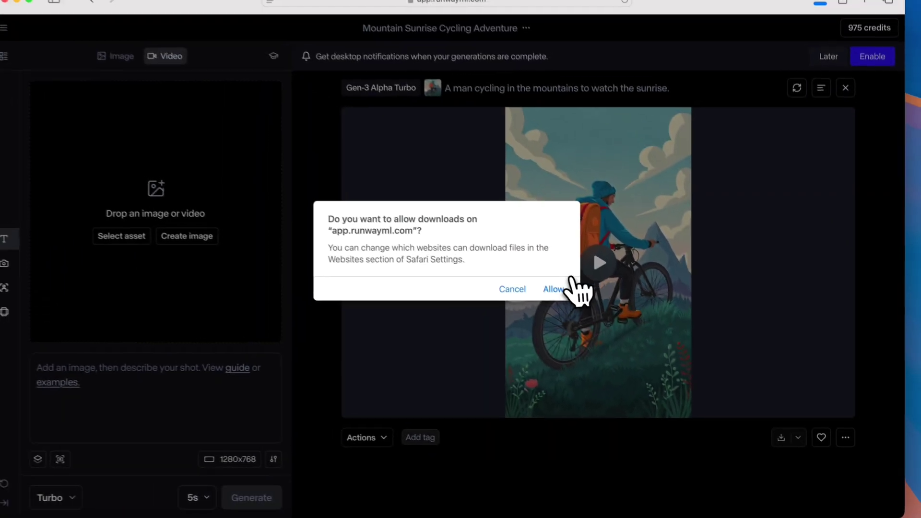
pyautogui.click(461, 225)
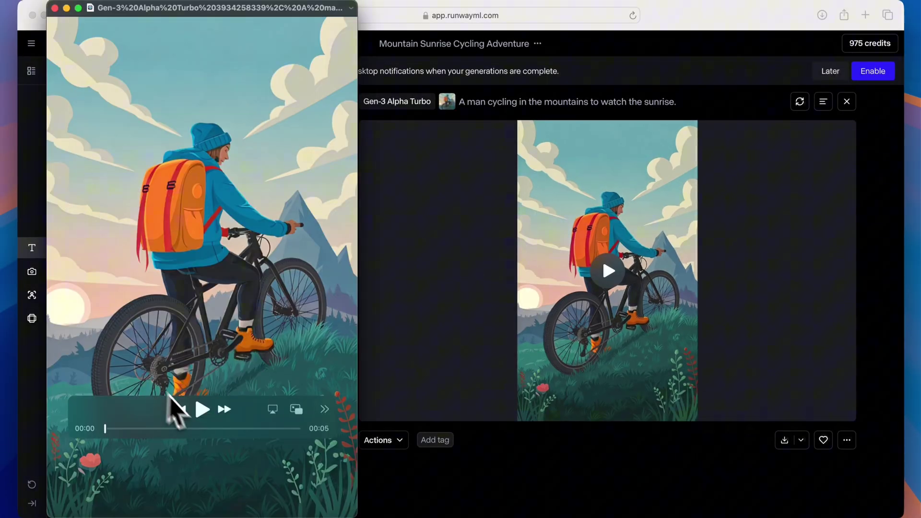
pyautogui.click(202, 410)
pyautogui.press('super+w')
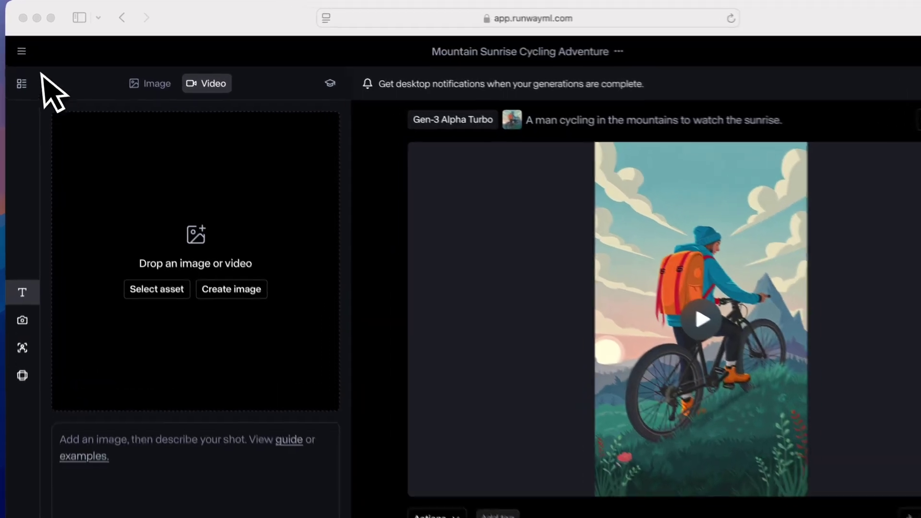
# Open the help article "Creating with Keyframes on Gen-3 Alpha Turbo" and read its specs, input keyframe selection and prompt drafting sections
pyautogui.click(31, 43)
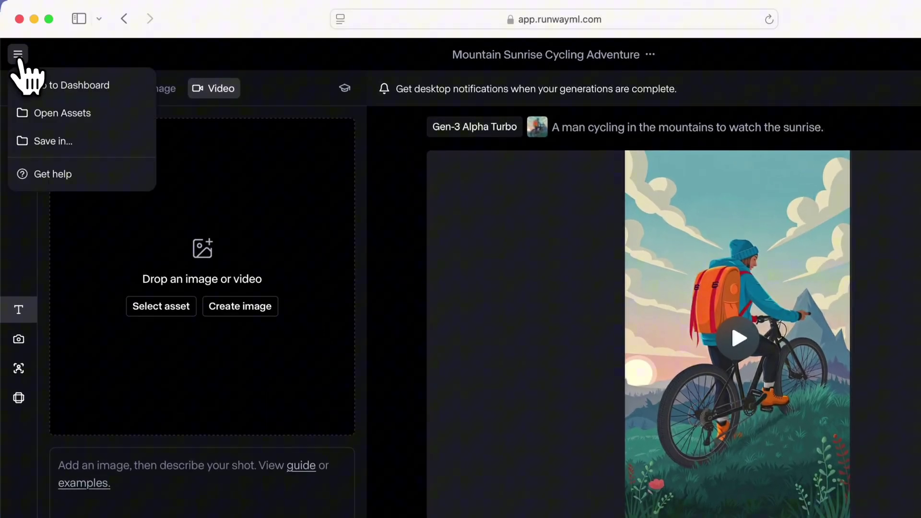
pyautogui.click(54, 174)
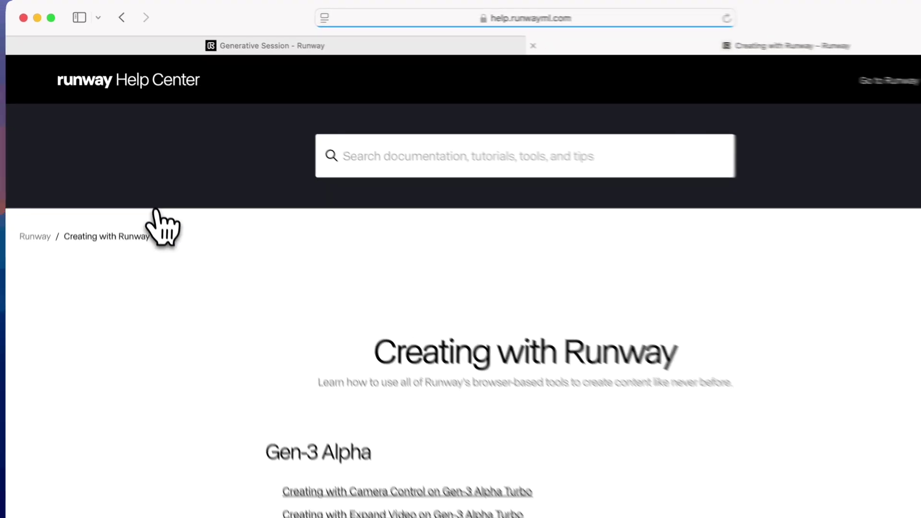
pyautogui.scroll(-5, 163, 228)
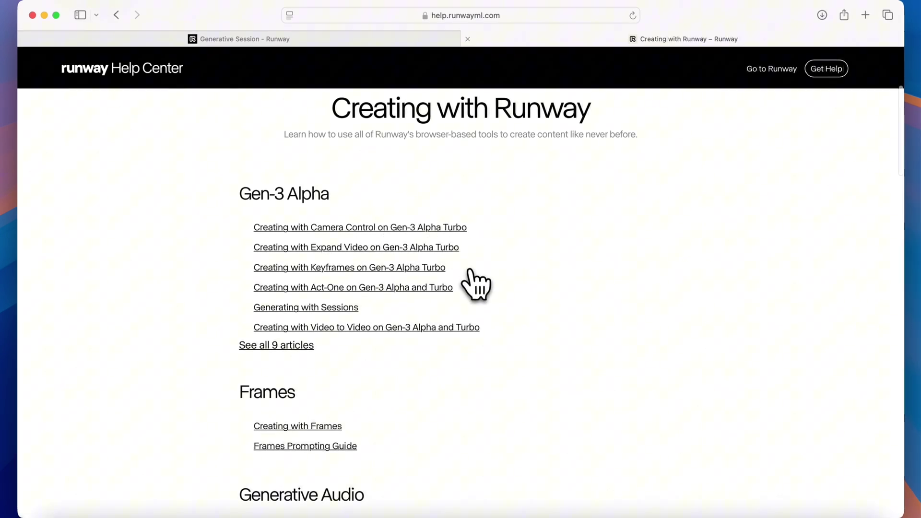
pyautogui.scroll(1, 469, 298)
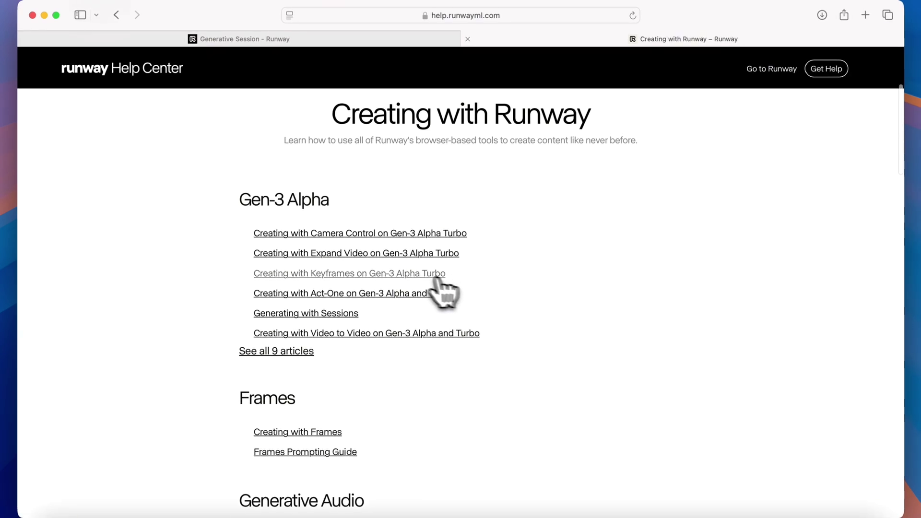
pyautogui.click(356, 275)
pyautogui.scroll(-3, 504, 329)
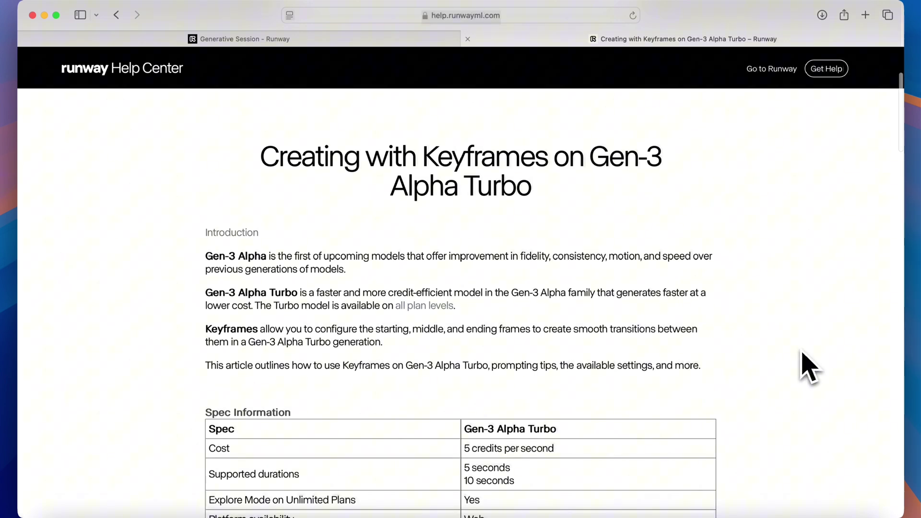
pyautogui.scroll(-5, 810, 368)
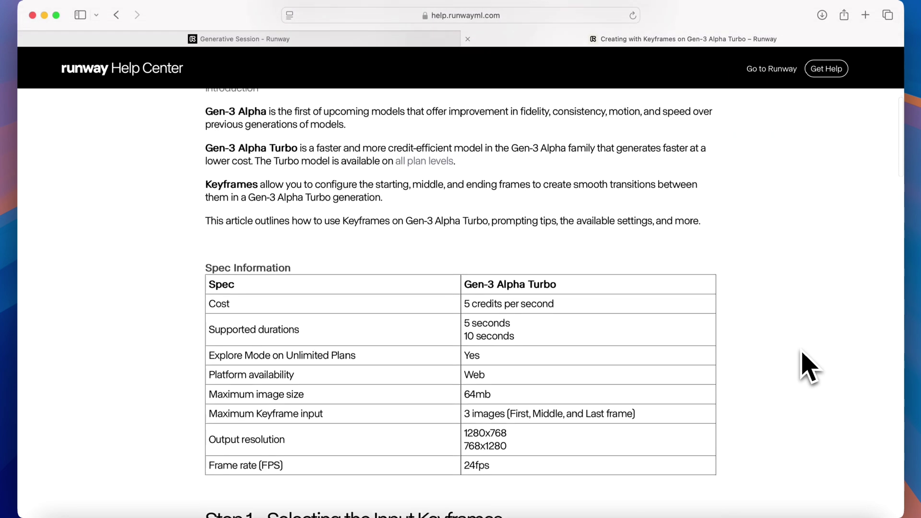
pyautogui.scroll(-1, 809, 369)
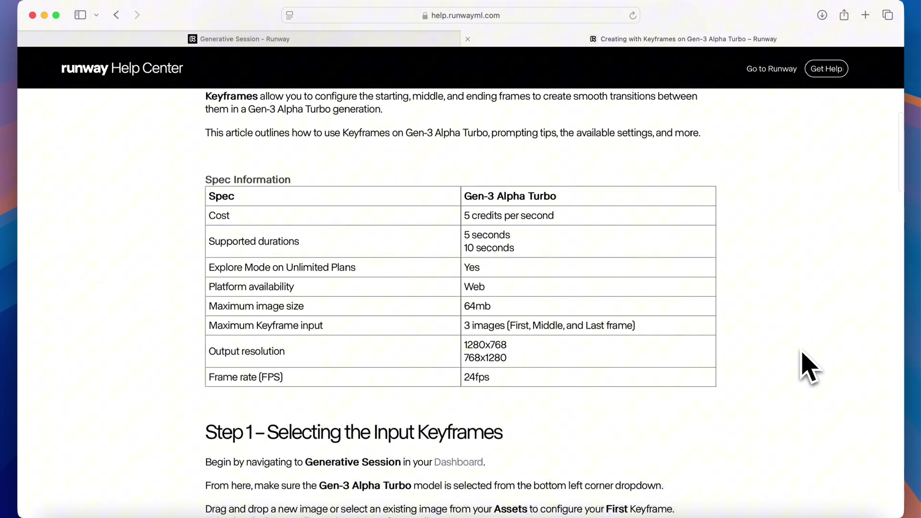
pyautogui.scroll(-7, 810, 368)
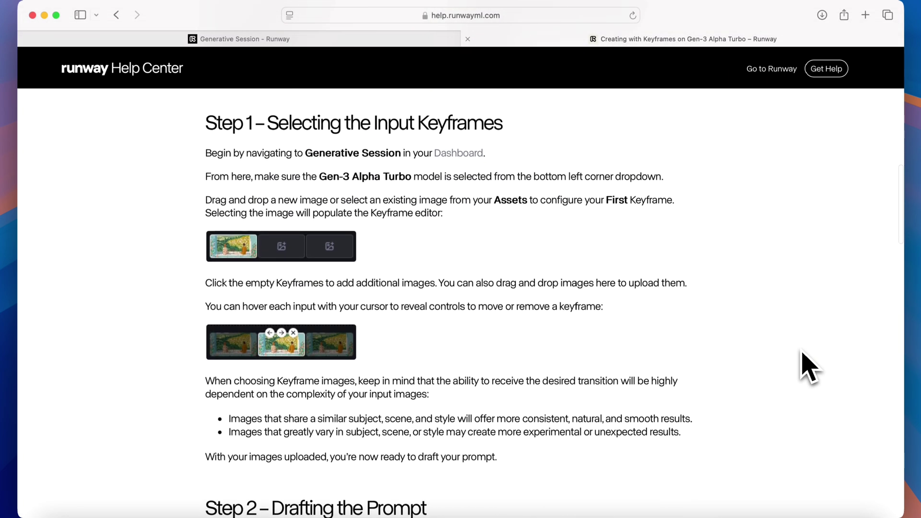
pyautogui.scroll(-3, 843, 442)
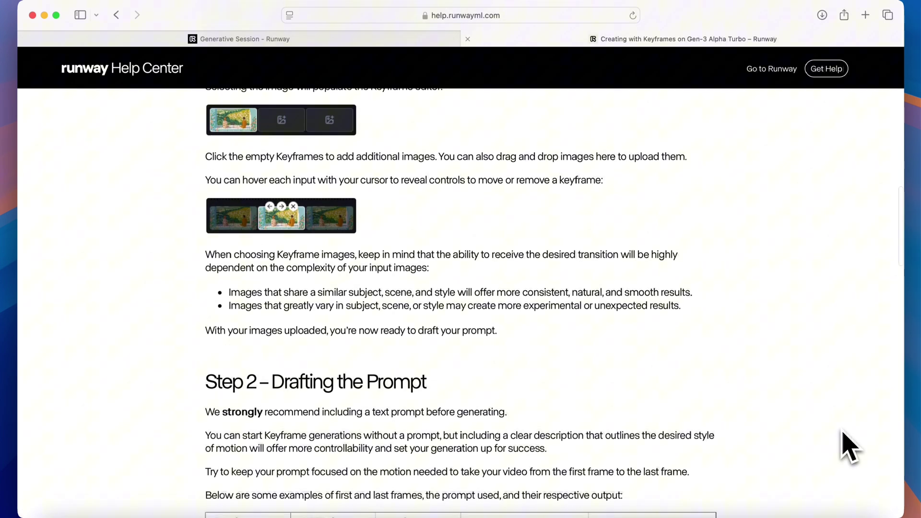
pyautogui.scroll(-2, 848, 445)
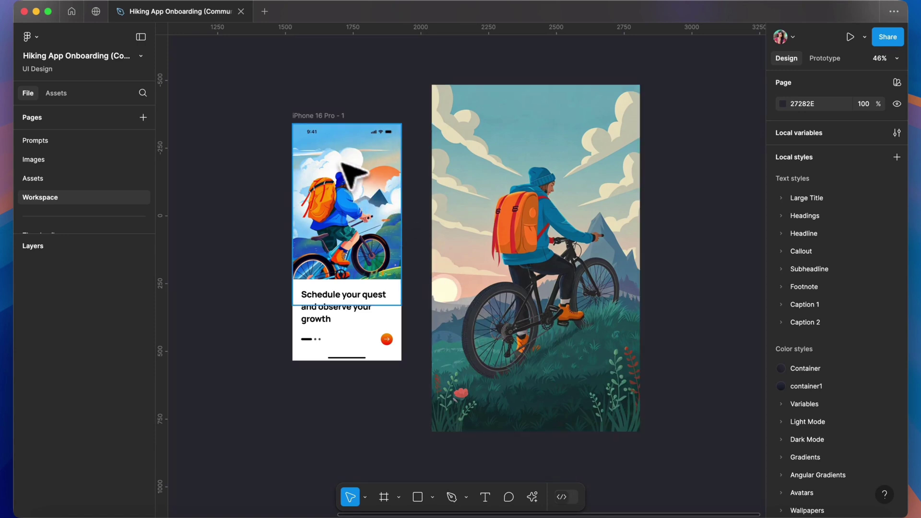
# Switch to Figma and preview the iPhone 16 Pro - 1 onboarding frame as a prototype
pyautogui.click(329, 117)
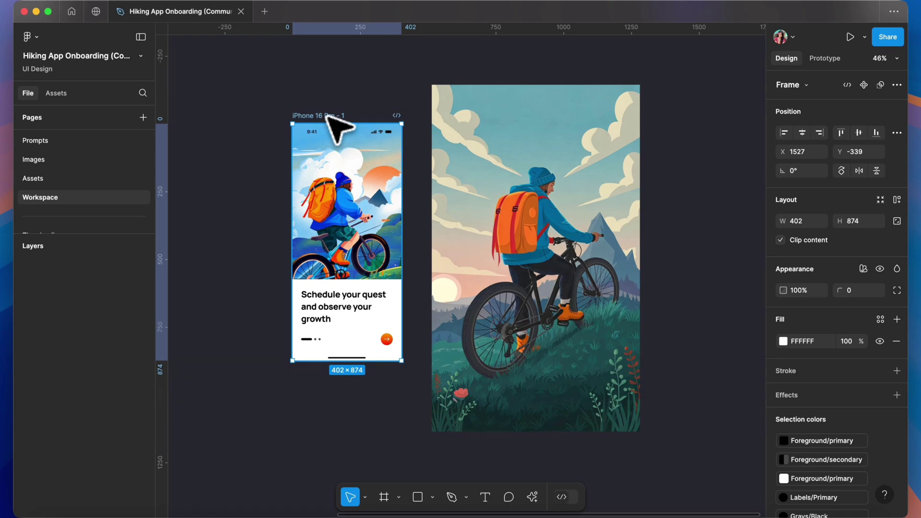
pyautogui.click(850, 37)
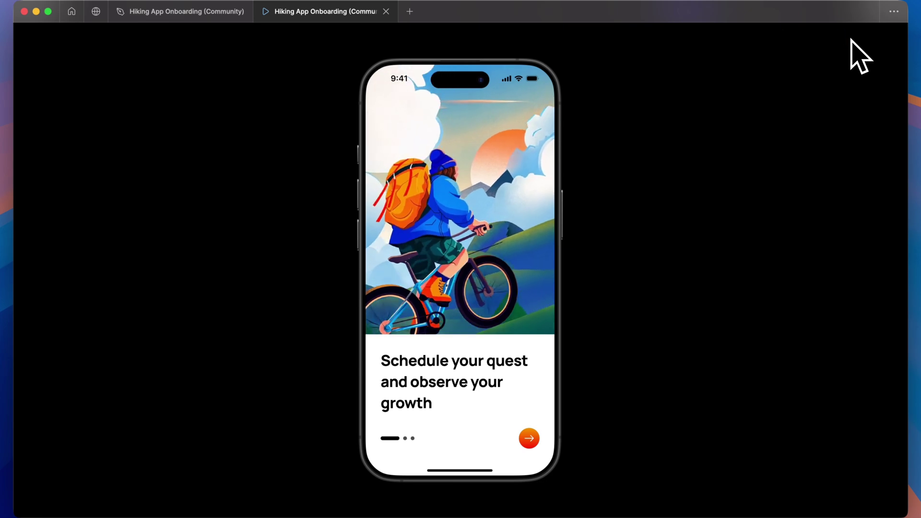
pyautogui.press('super+w')
# Hide the Biking 1 video in the onboarding frame and scale the generated cycling video to a width of 402
pyautogui.click(367, 209)
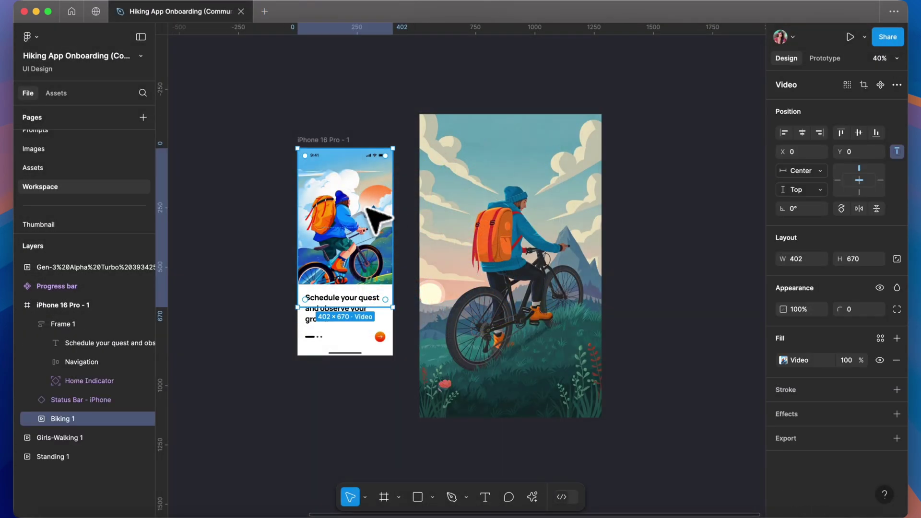
pyautogui.click(143, 419)
pyautogui.click(505, 204)
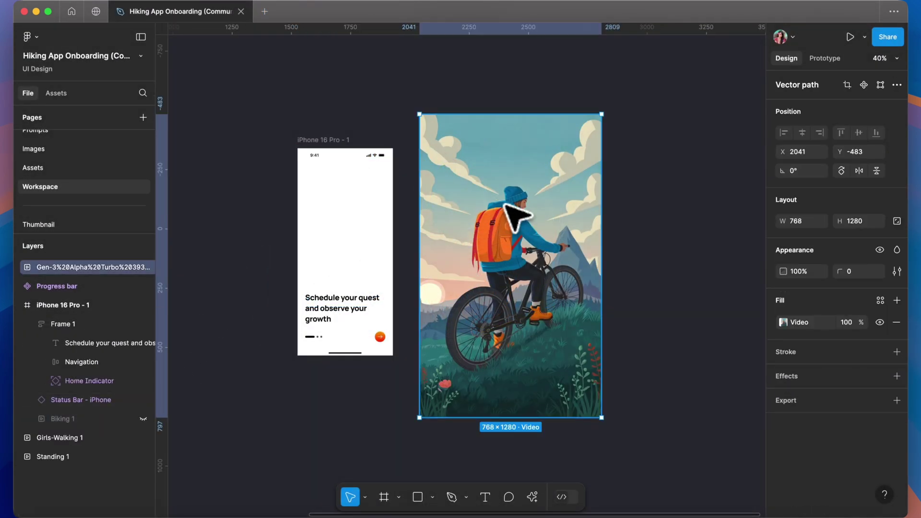
pyautogui.press('k')
pyautogui.click(805, 274)
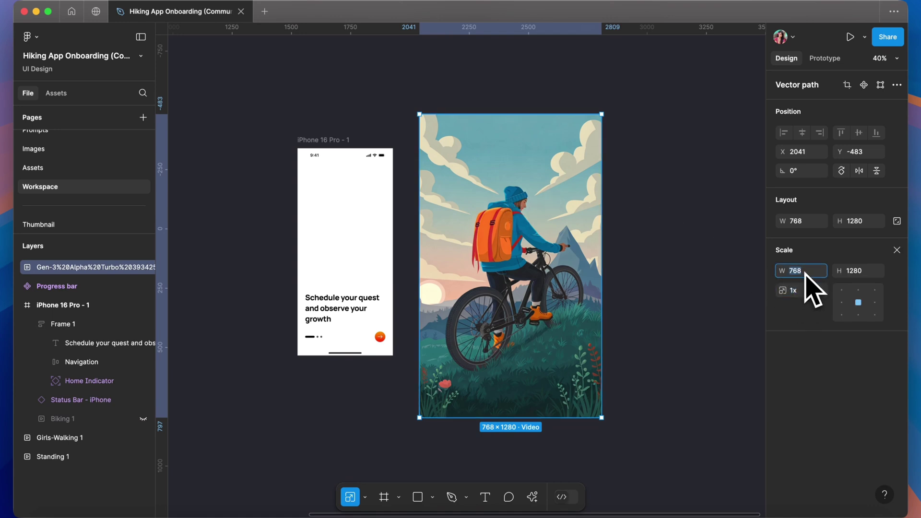
pyautogui.write('402')
pyautogui.press('Return')
# Place the cycling video over the upper part of the iPhone 16 Pro - 1 frame, layered beneath Frame 1, and preview the prototype
pyautogui.moveTo(542, 274); pyautogui.dragTo(378, 211)
pyautogui.hotkey('shift', '2')
pyautogui.moveTo(72, 304); pyautogui.dragTo(67, 348)
pyautogui.click(703, 283)
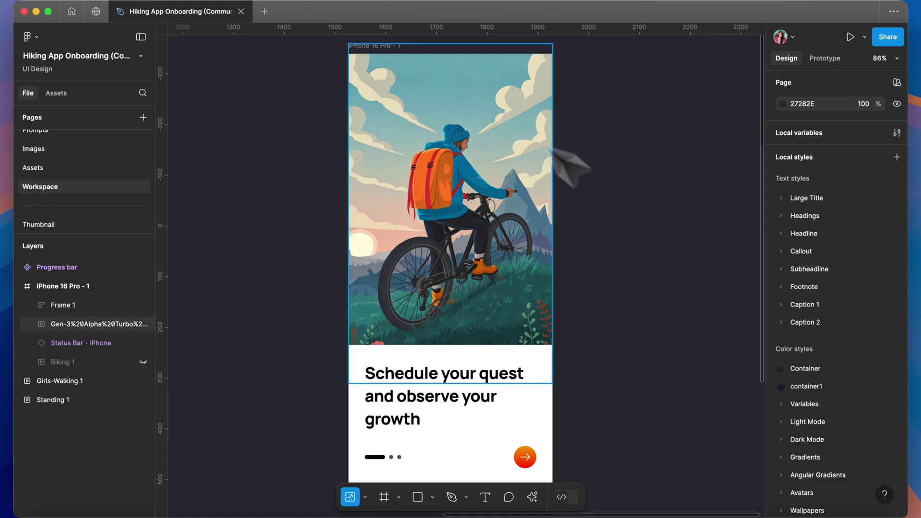
pyautogui.click(374, 45)
pyautogui.click(850, 36)
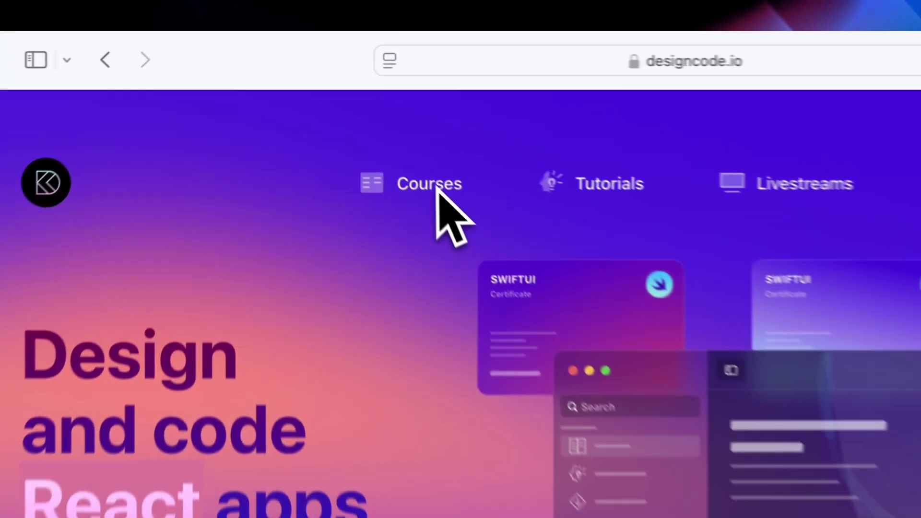
# Switch to designcode.io and browse its course catalogue to the Design Multiple Apps with Figma and AI course
pyautogui.click(437, 187)
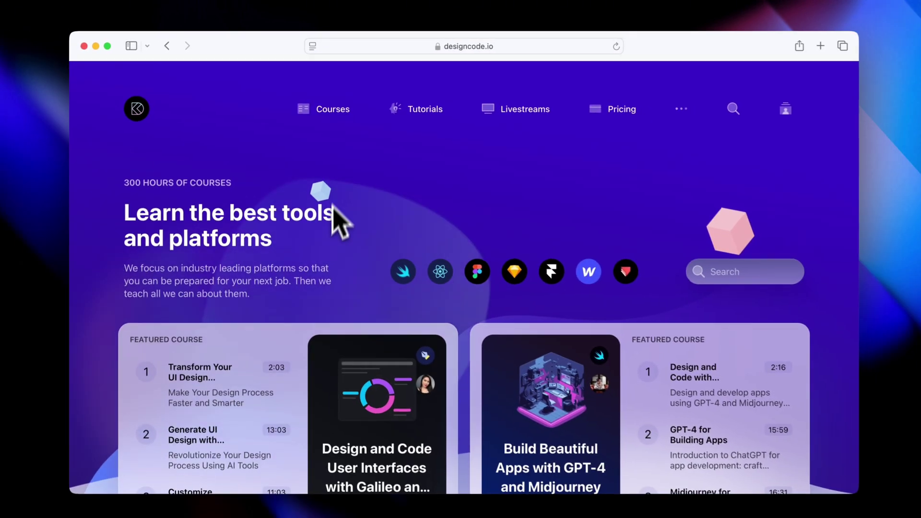
pyautogui.scroll(-2, 331, 225)
pyautogui.scroll(-5, 319, 407)
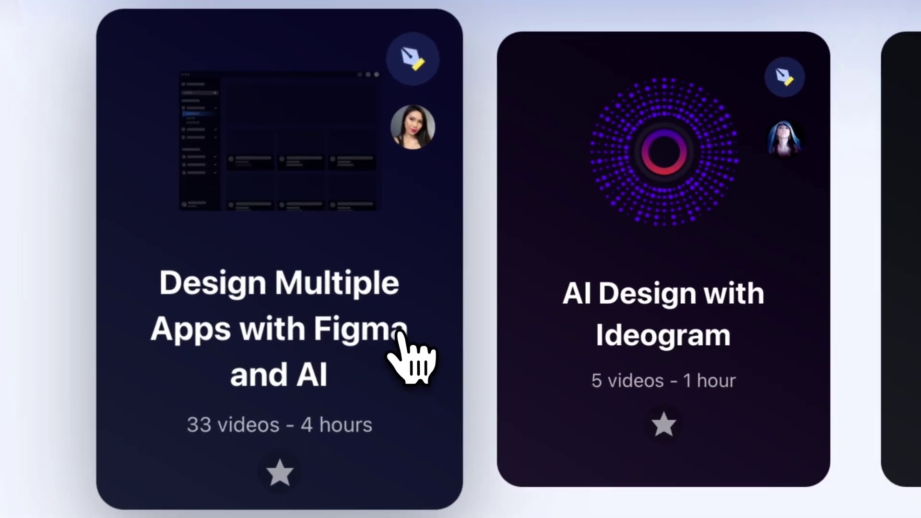
pyautogui.click(406, 347)
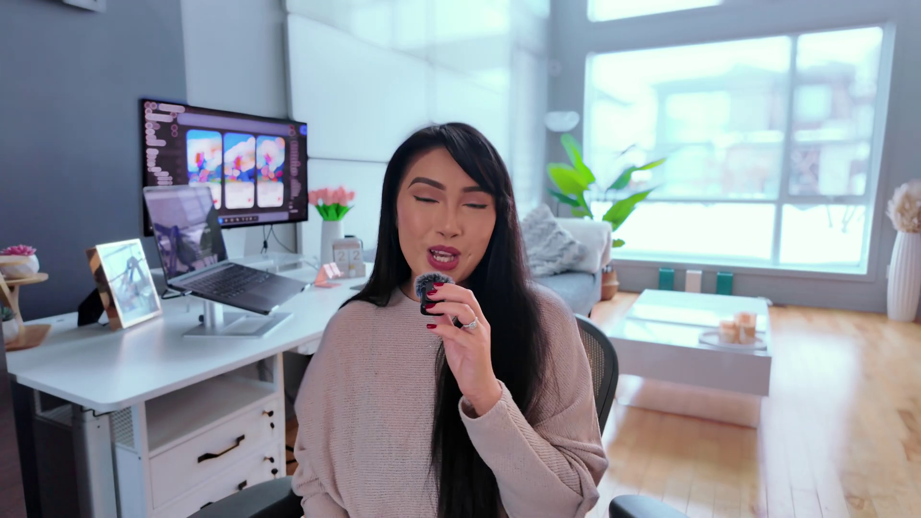